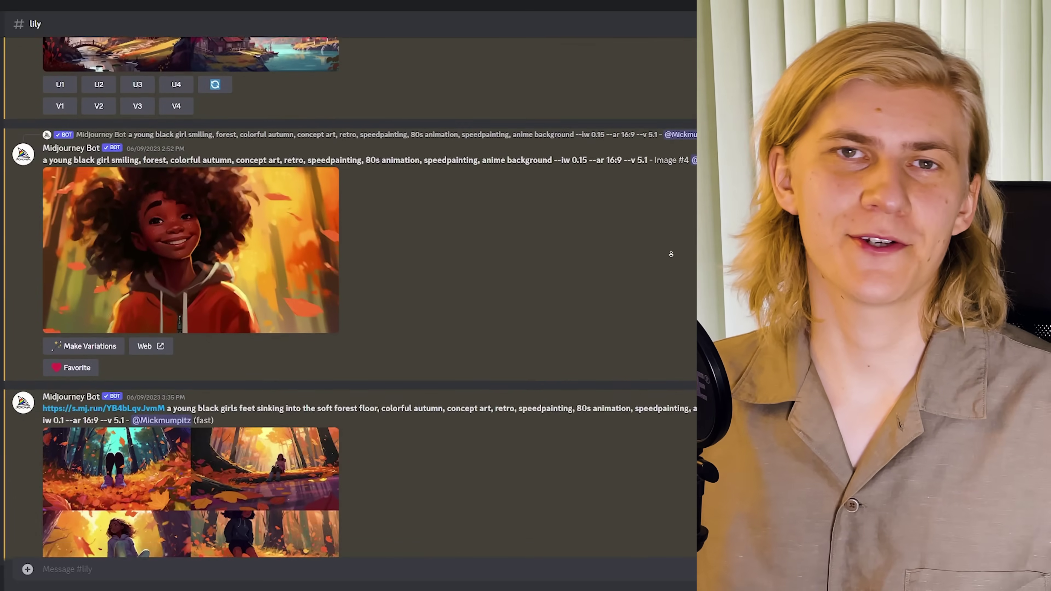
pyautogui.scroll(-15, 671, 253)
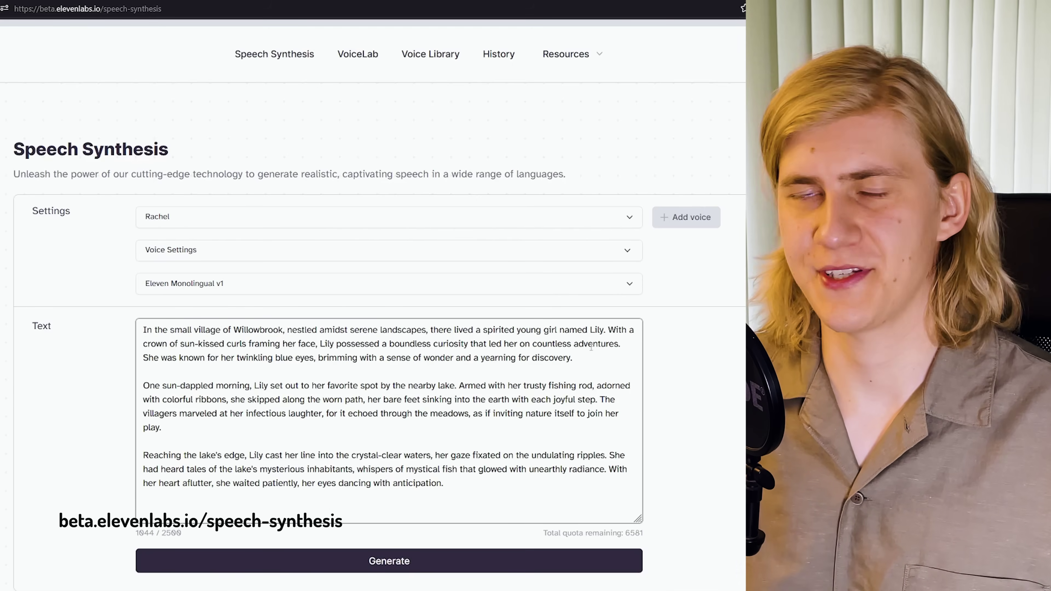
pyautogui.click(199, 244)
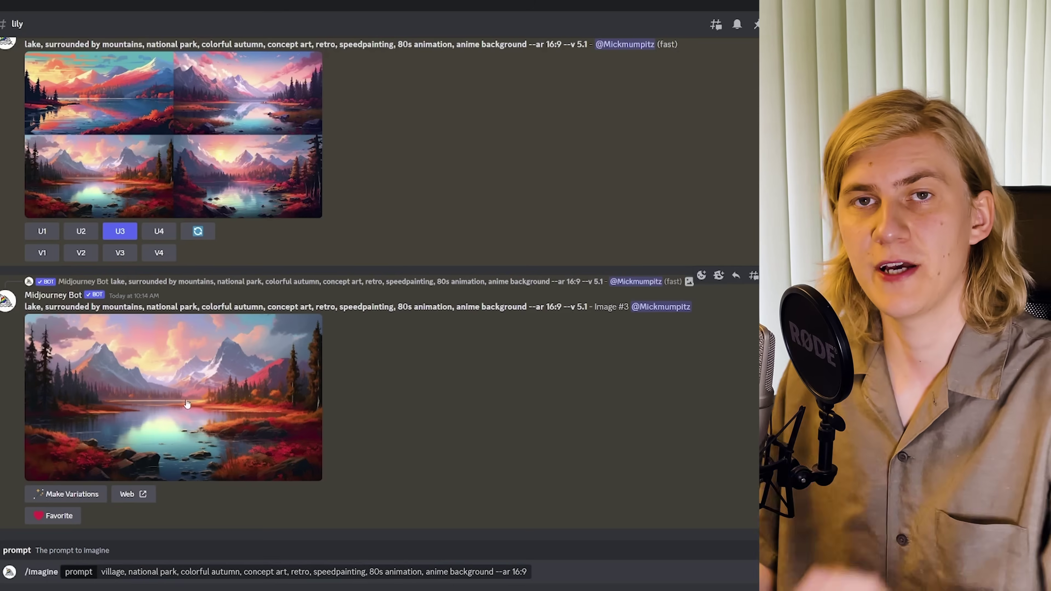
# Enlarge the upscaled lake and mountains image, copy its link and return to the channel.
pyautogui.click(186, 403)
pyautogui.rightClick(244, 291)
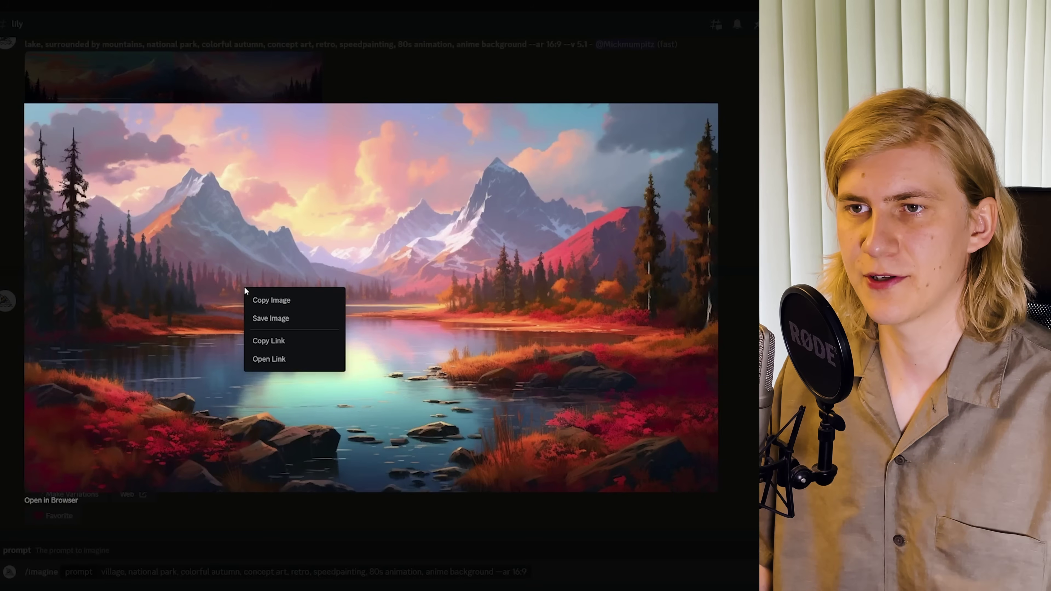
pyautogui.rightClick(307, 313)
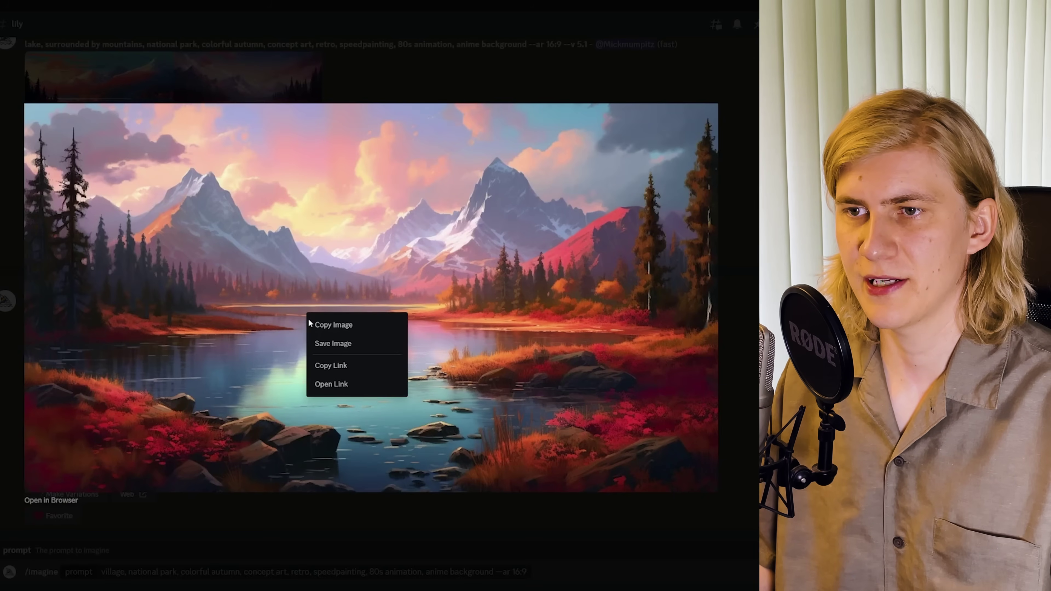
pyautogui.click(338, 372)
pyautogui.click(349, 546)
# Insert the copied image link before "village" in the /imagine prompt, append --iw 0.1 and submit it.
pyautogui.click(100, 571)
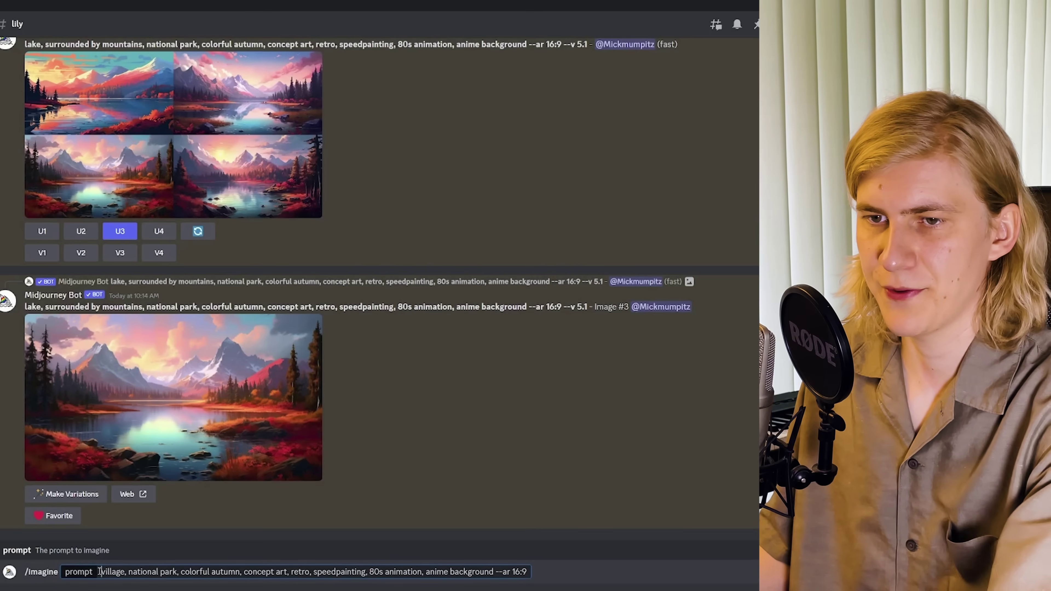
pyautogui.hotkey('ctrl', 'v')
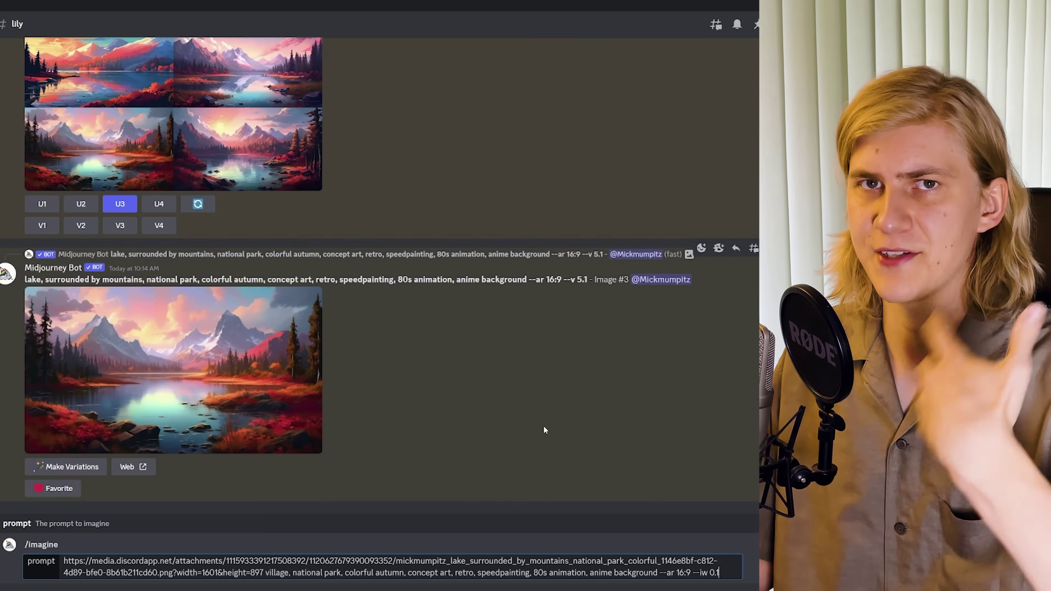
pyautogui.press('Return')
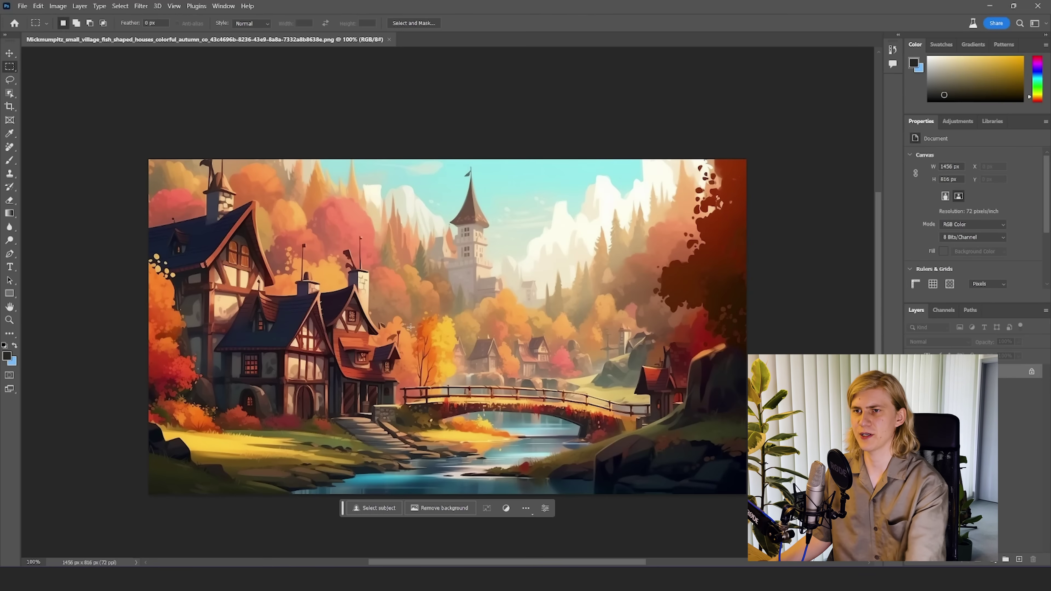
# Extend the canvas upward above the village image with the Crop tool to about 1788 px high.
pyautogui.click(8, 109)
pyautogui.scroll(3, 548, 225)
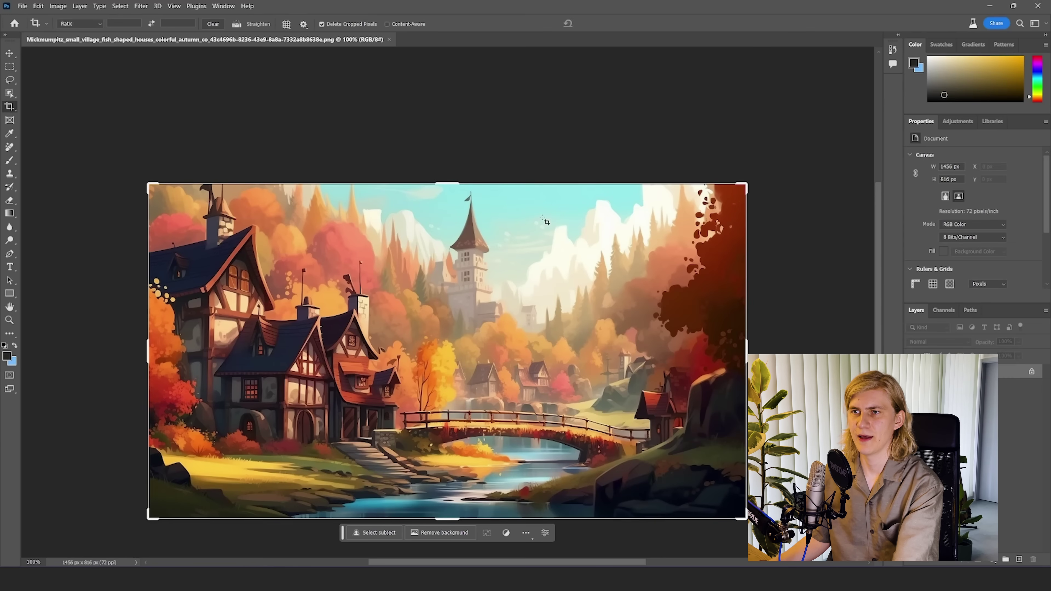
pyautogui.moveTo(451, 222); pyautogui.dragTo(455, 132)
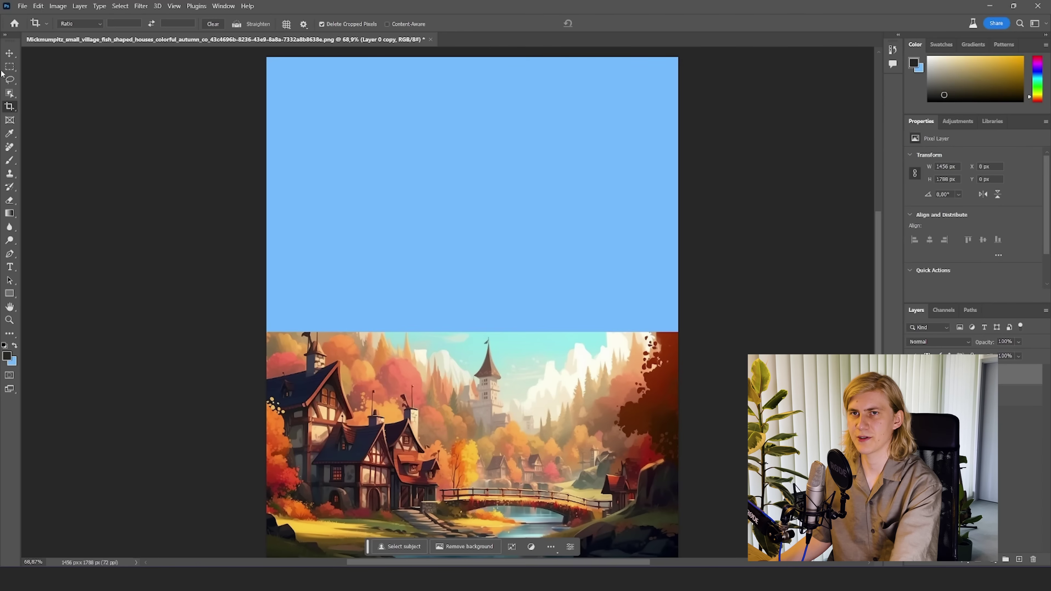
# Select the empty blue area with the image's upper edge and fill it using Generative Fill without a prompt.
pyautogui.click(10, 67)
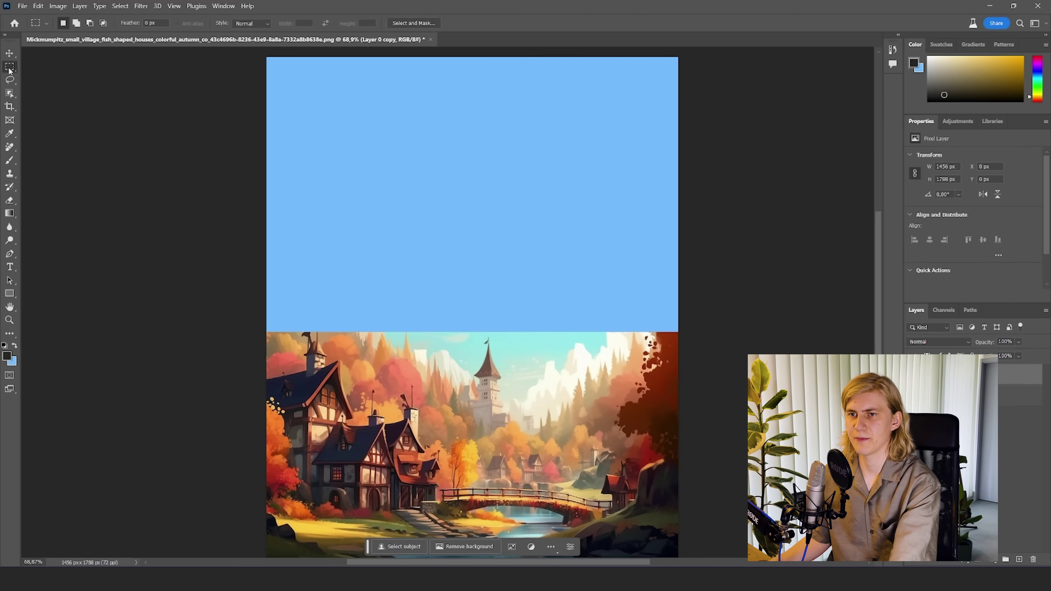
pyautogui.moveTo(250, 333); pyautogui.dragTo(749, 49)
pyautogui.scroll(-2, 637, 260)
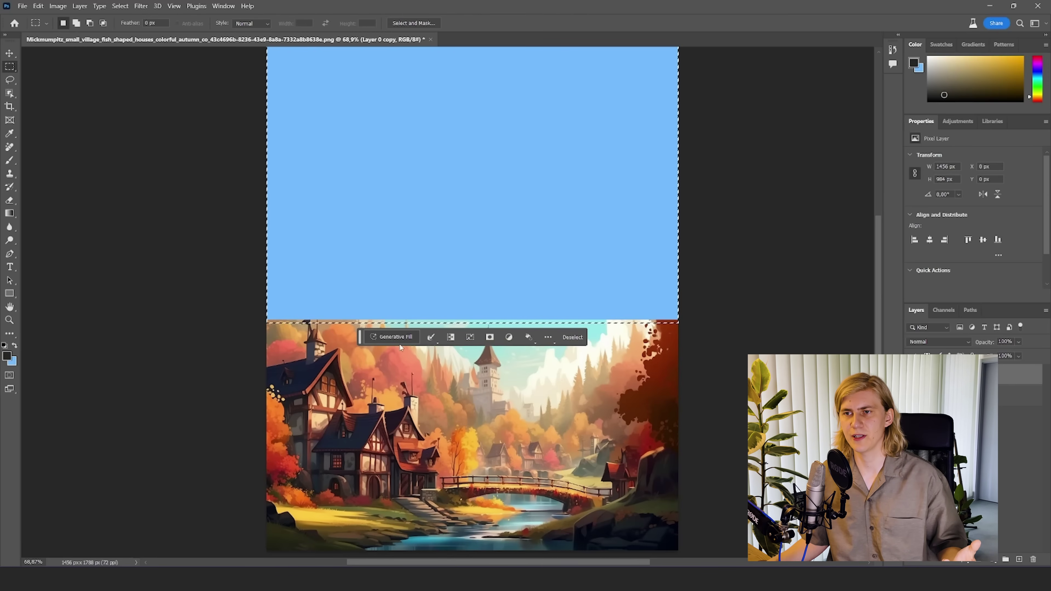
pyautogui.click(391, 336)
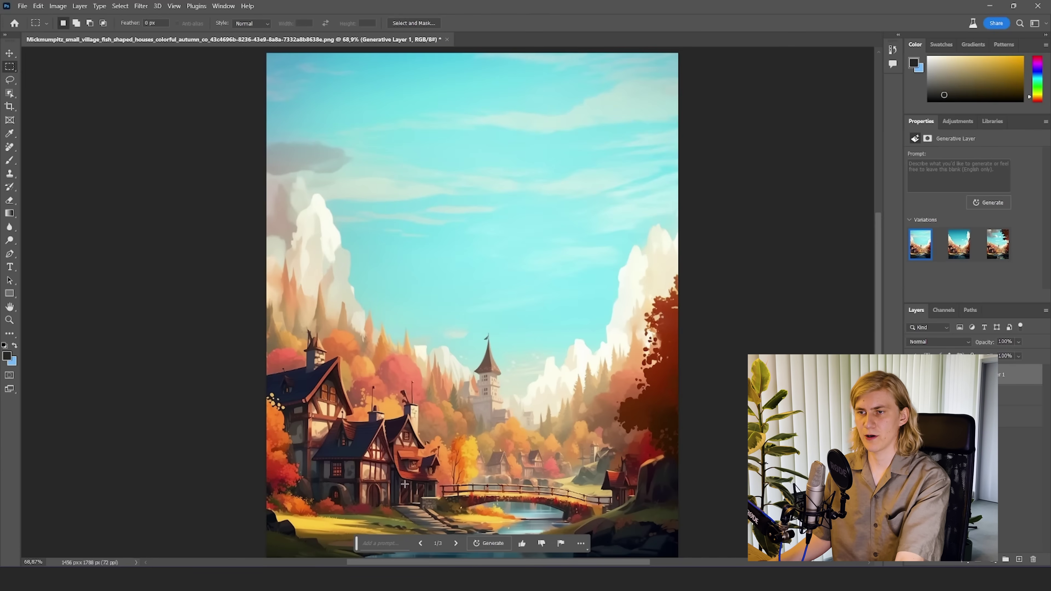
# Compare the second and third generated variations of the extended sky.
pyautogui.click(456, 543)
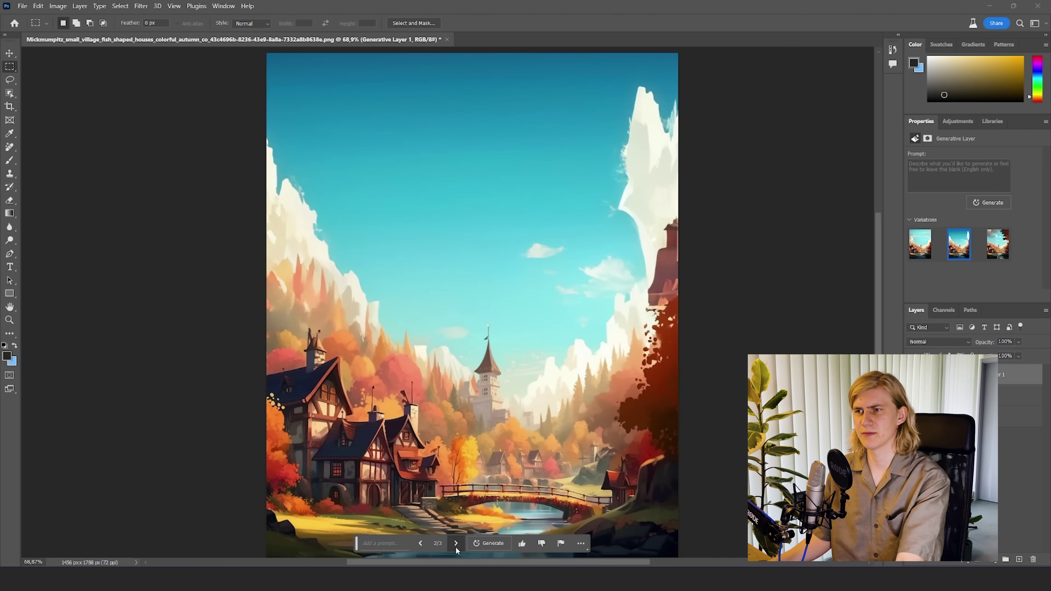
pyautogui.click(456, 543)
pyautogui.scroll(-1, 620, 294)
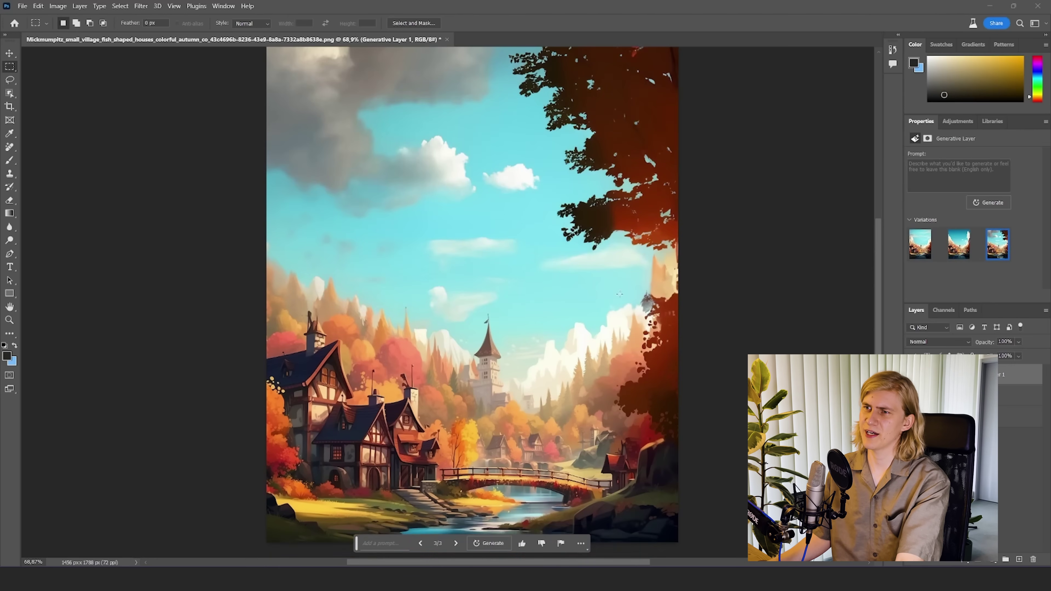
pyautogui.scroll(1, 619, 294)
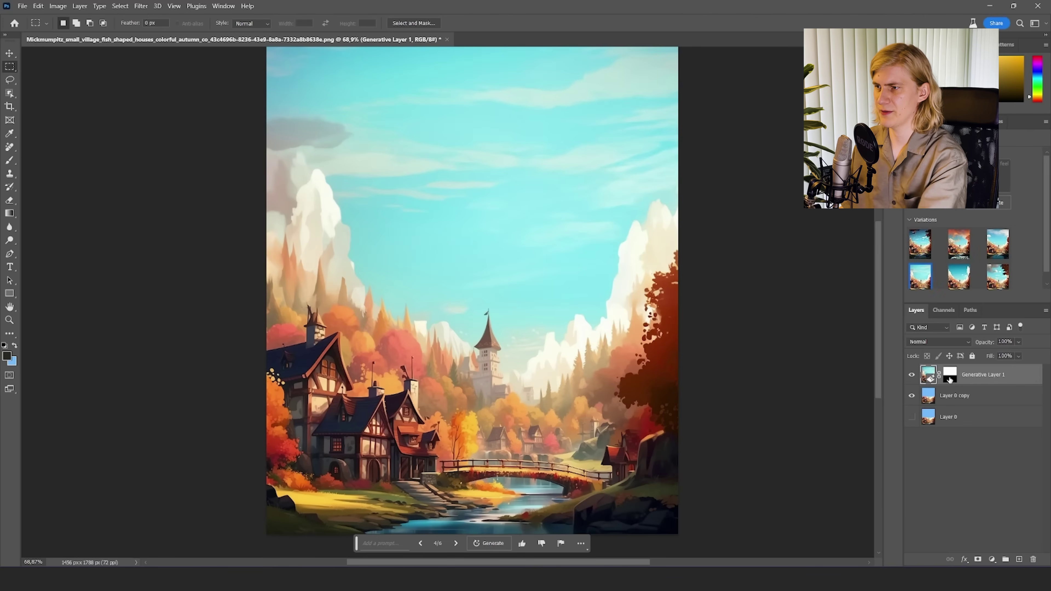
# Delete the generative layer's mask and keep the extended picture as a single layer named BaseImage.
pyautogui.click(950, 378)
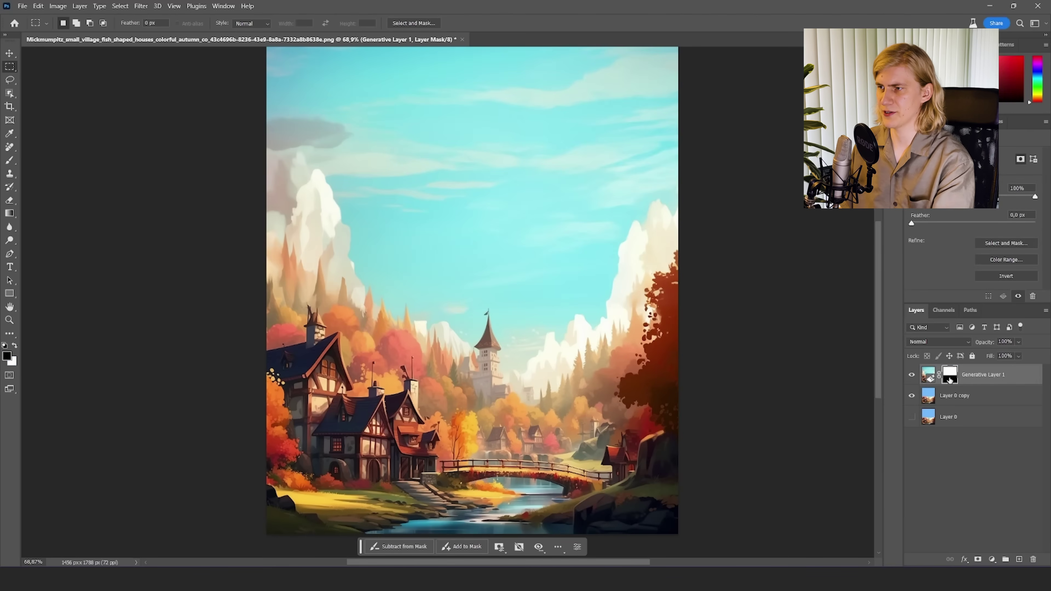
pyautogui.press('Delete')
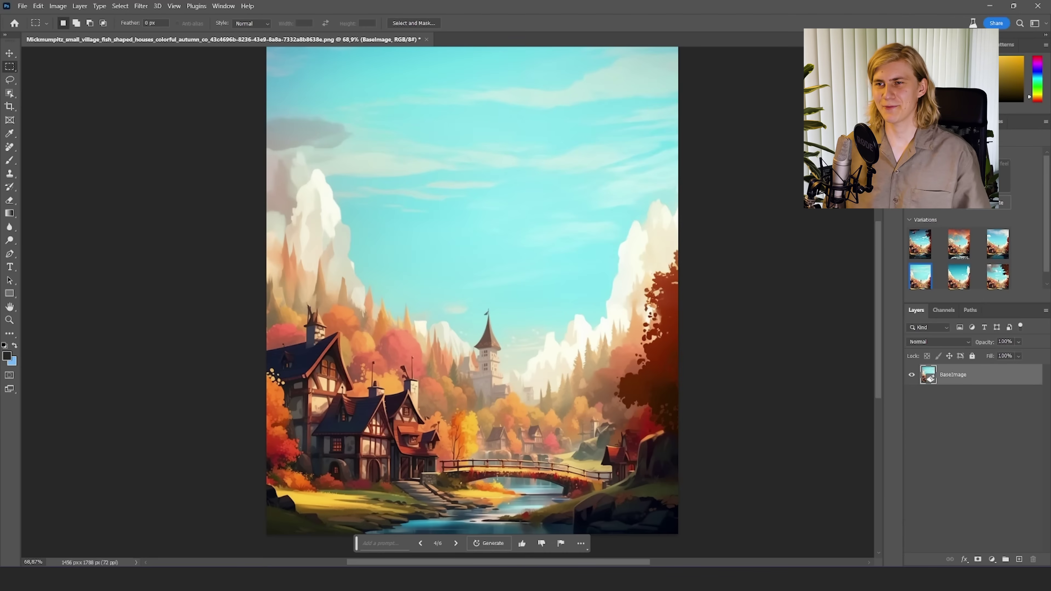
pyautogui.scroll(-1, 596, 380)
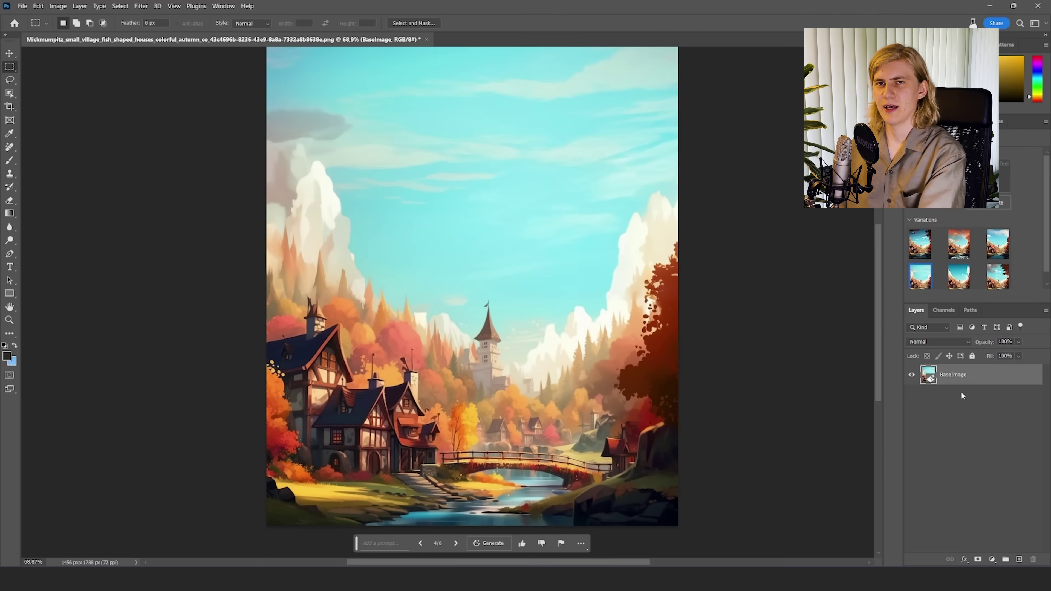
pyautogui.scroll(1, 882, 340)
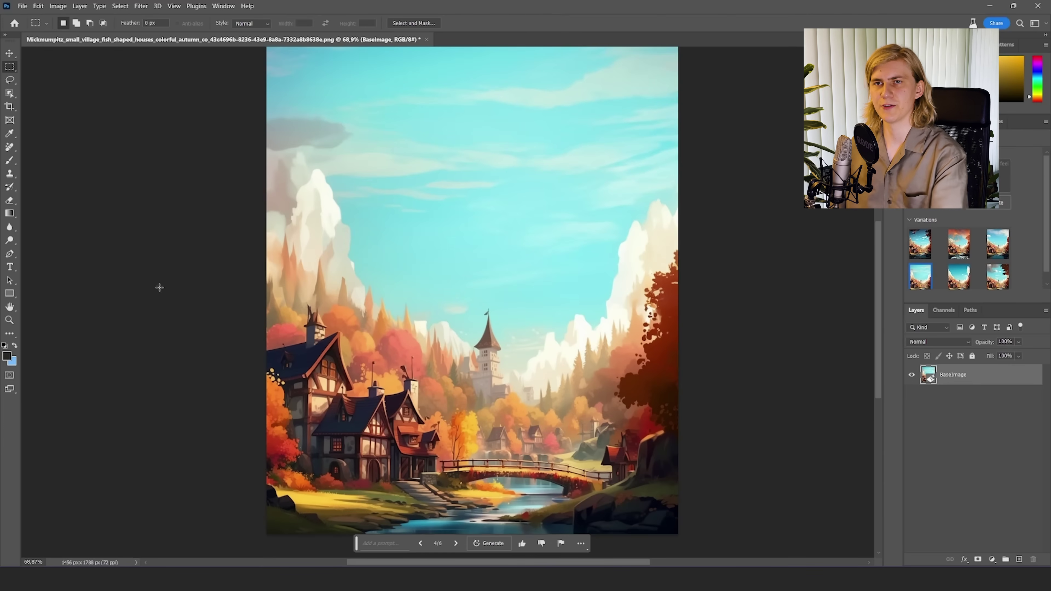
# Lasso the sky along the mountains and castle tower, and invert the selection to cover the landscape.
pyautogui.click(10, 80)
pyautogui.scroll(2, 320, 87)
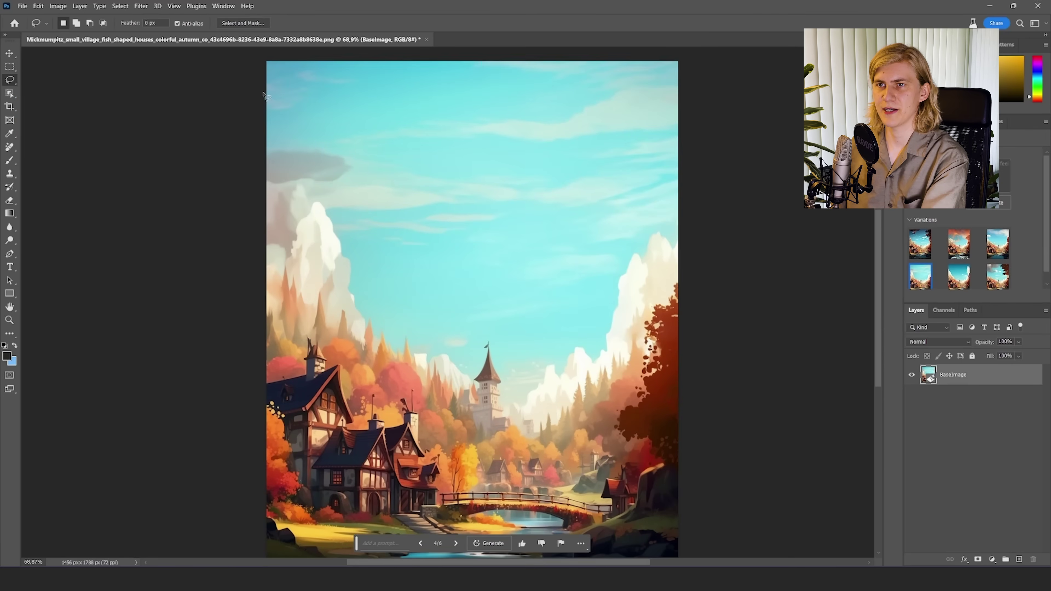
pyautogui.moveTo(266, 166); pyautogui.dragTo(367, 314)
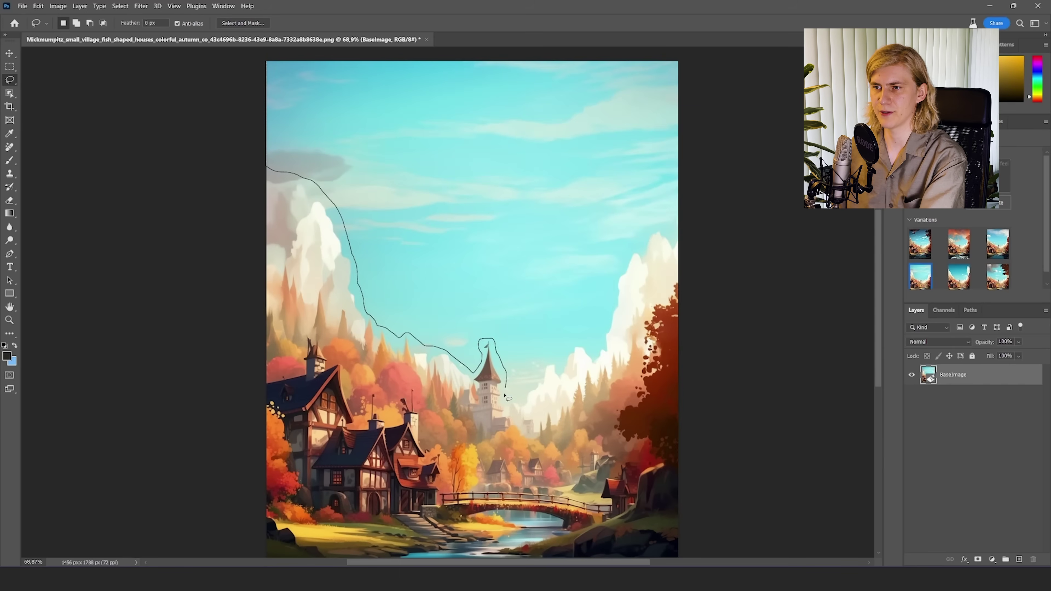
pyautogui.moveTo(519, 398); pyautogui.dragTo(261, 165)
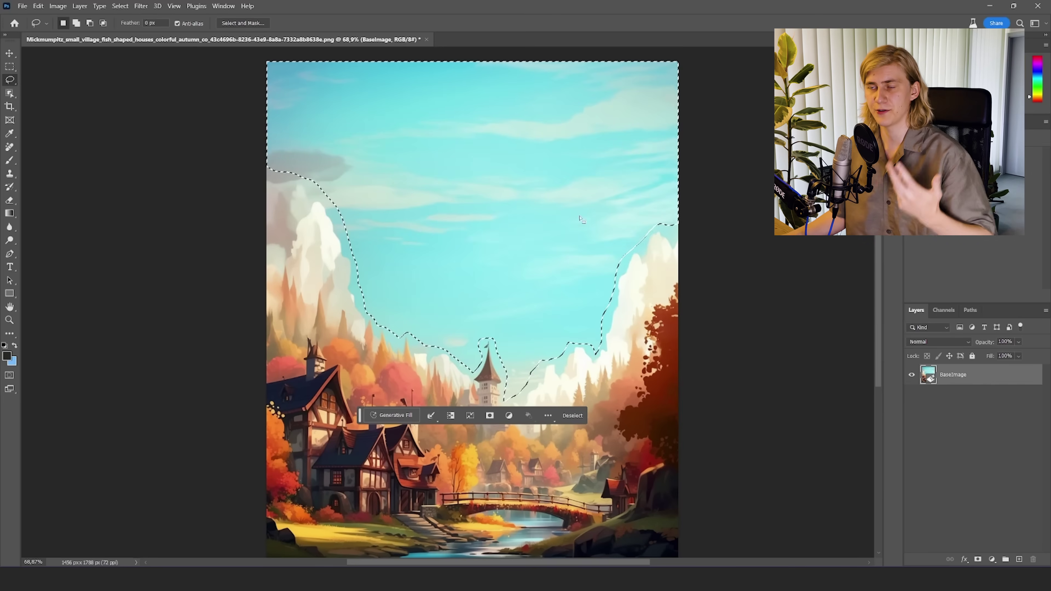
pyautogui.scroll(-1, 513, 226)
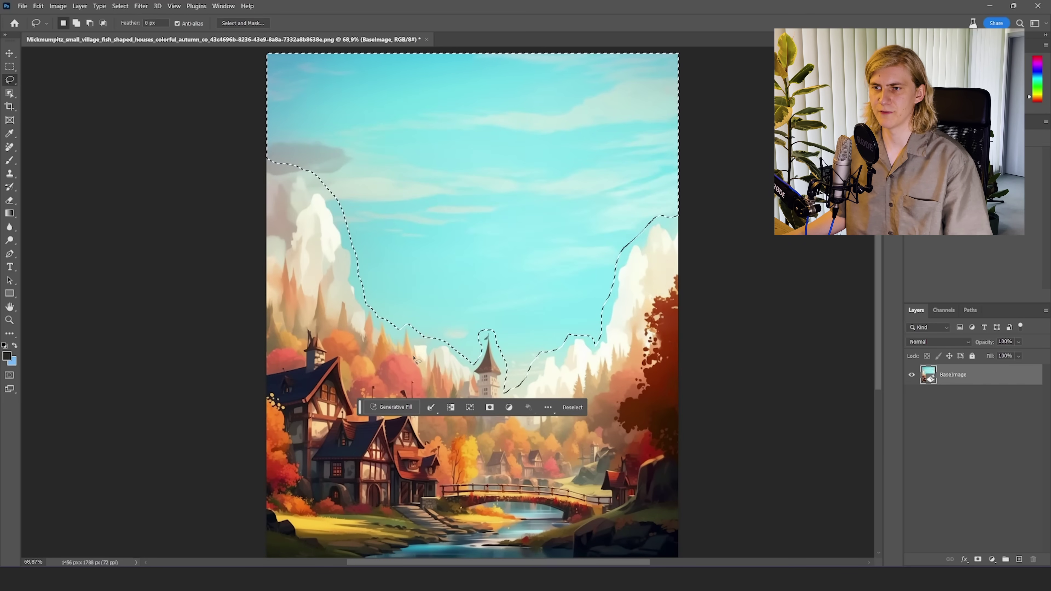
pyautogui.click(455, 407)
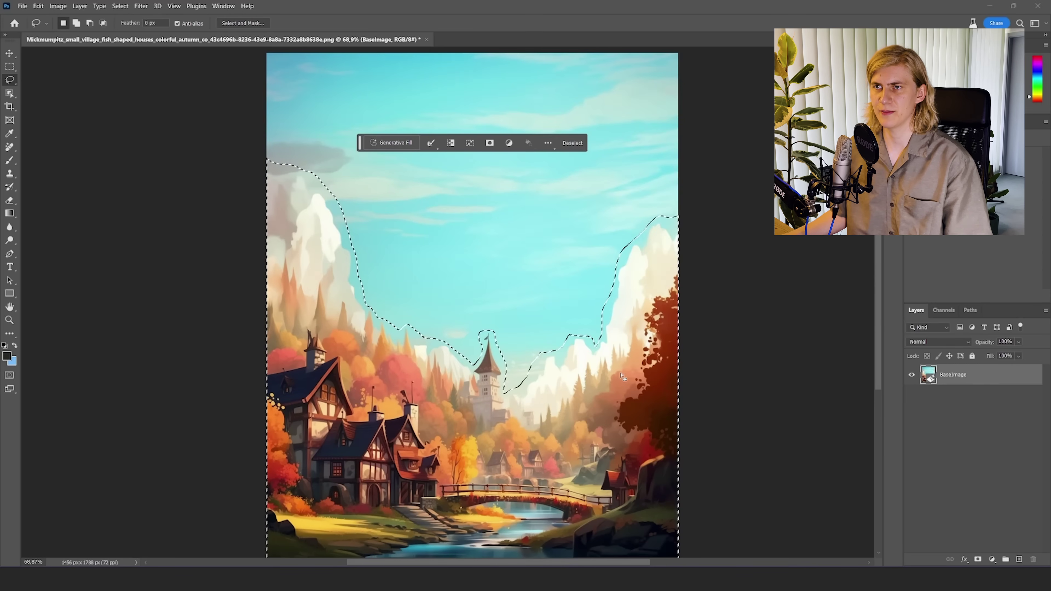
# Replace the selected landscape using Generative Fill without a prompt and choose the third sky variation.
pyautogui.scroll(-1, 551, 304)
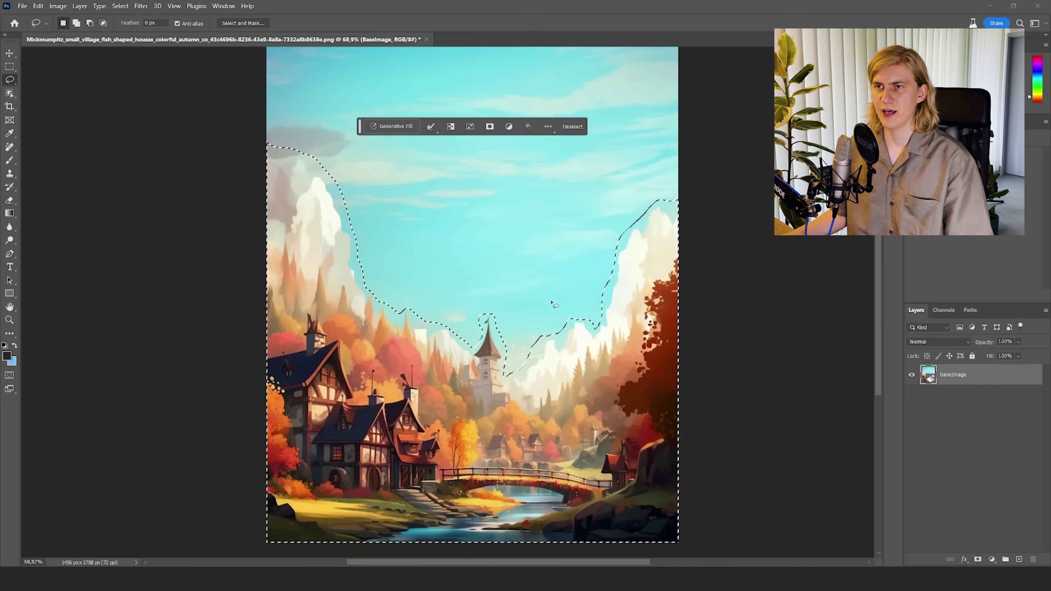
pyautogui.click(400, 126)
pyautogui.click(529, 126)
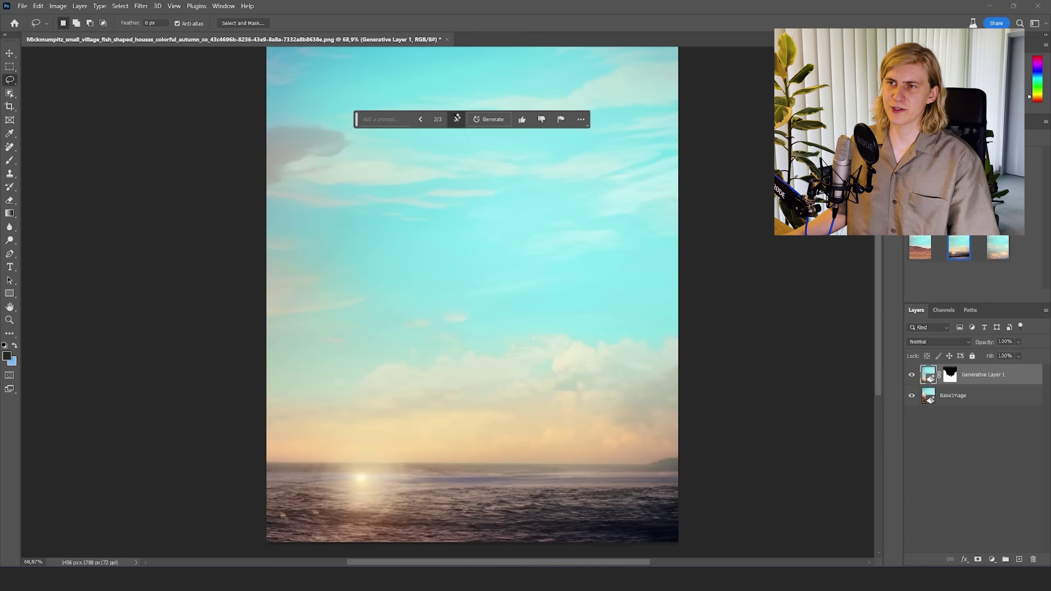
pyautogui.click(456, 119)
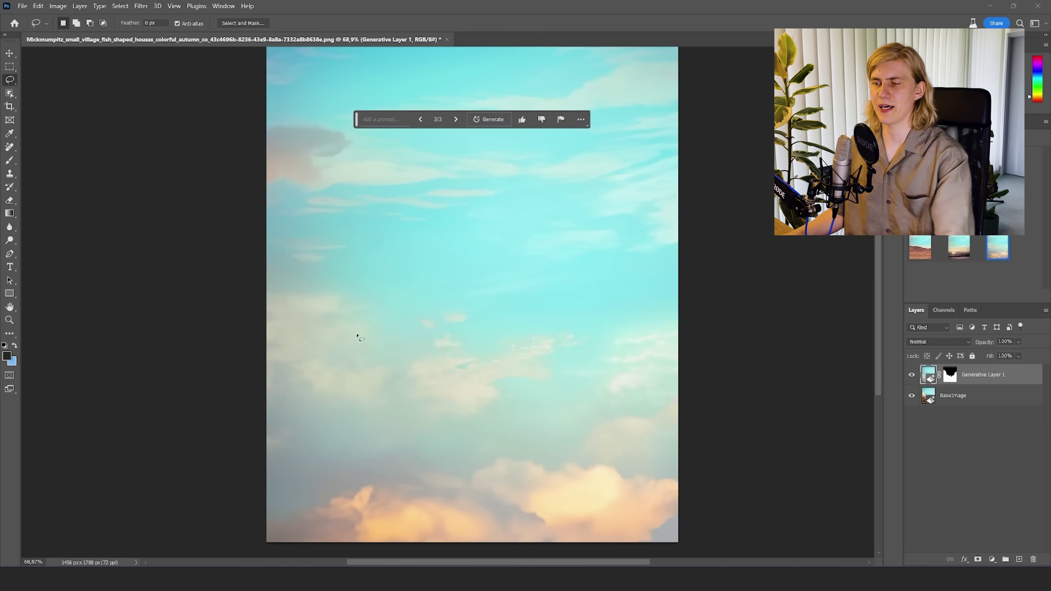
# Delete the generated sky layer's mask, rename the layer 00_Sky and hide it.
pyautogui.scroll(1, 352, 323)
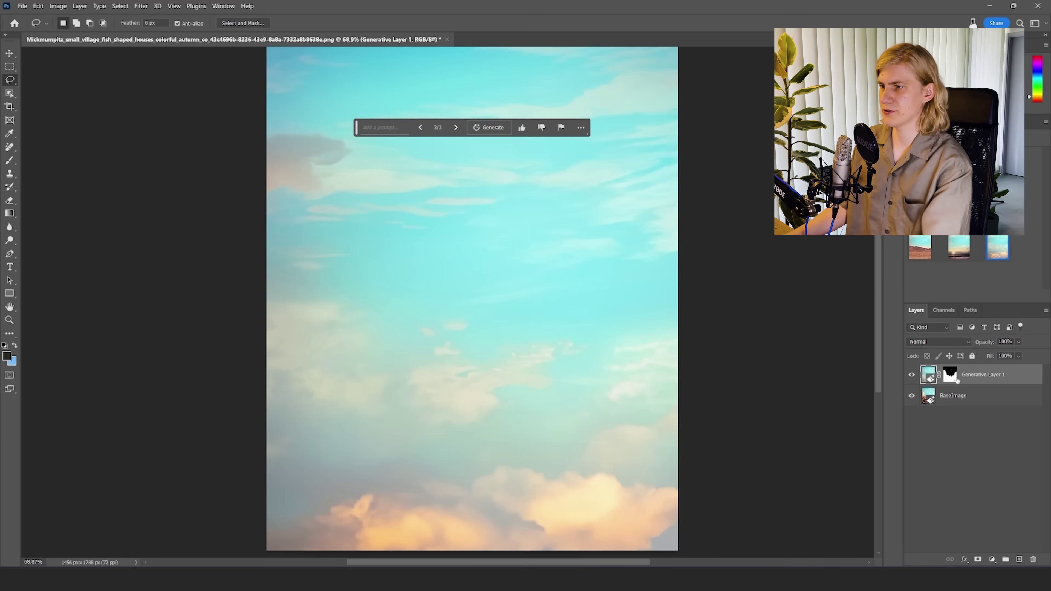
pyautogui.click(956, 380)
pyautogui.press('Delete')
pyautogui.rightClick(970, 376)
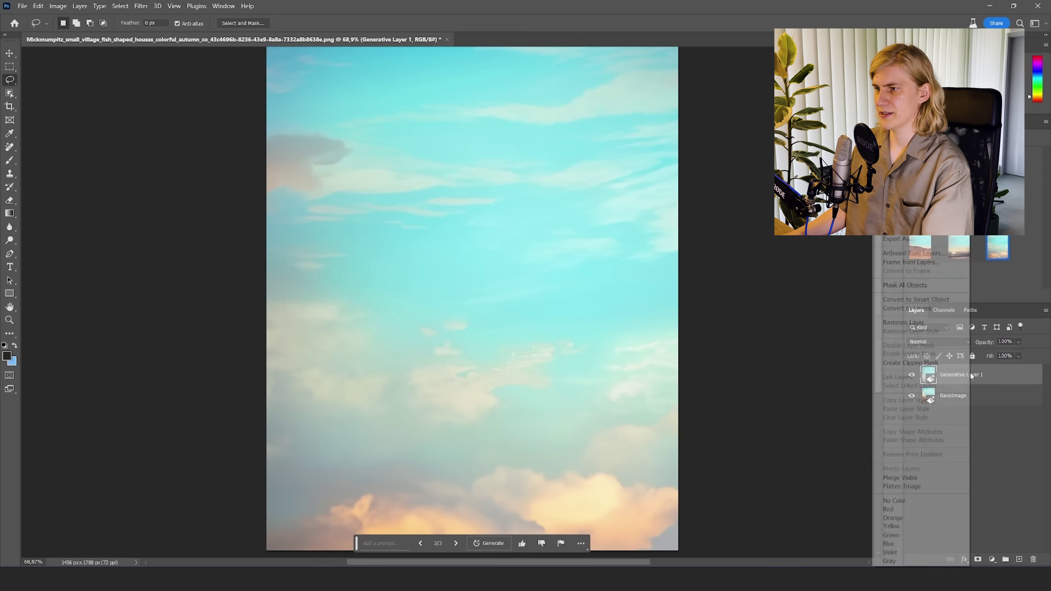
pyautogui.click(976, 375)
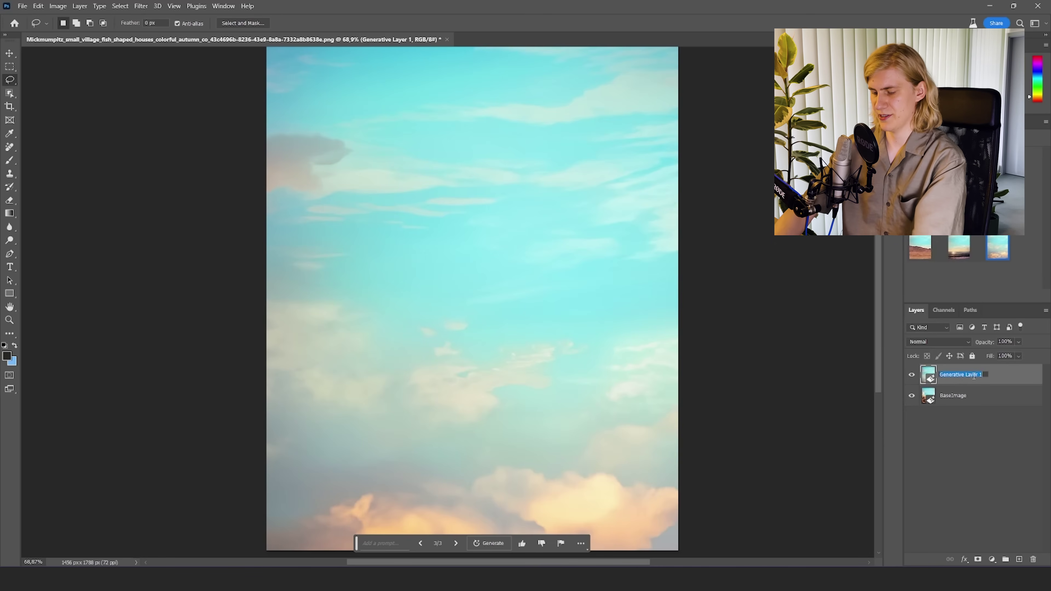
pyautogui.write('00_Sky')
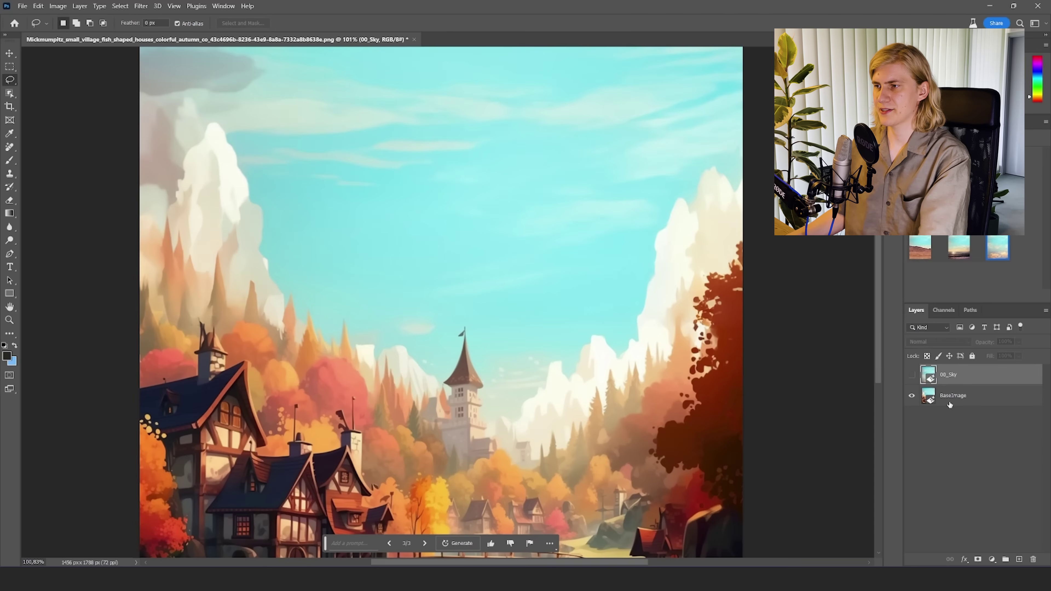
# Select the BaseImage layer as the source for separating the next part of the scene.
pyautogui.click(968, 397)
pyautogui.scroll(-3, 591, 338)
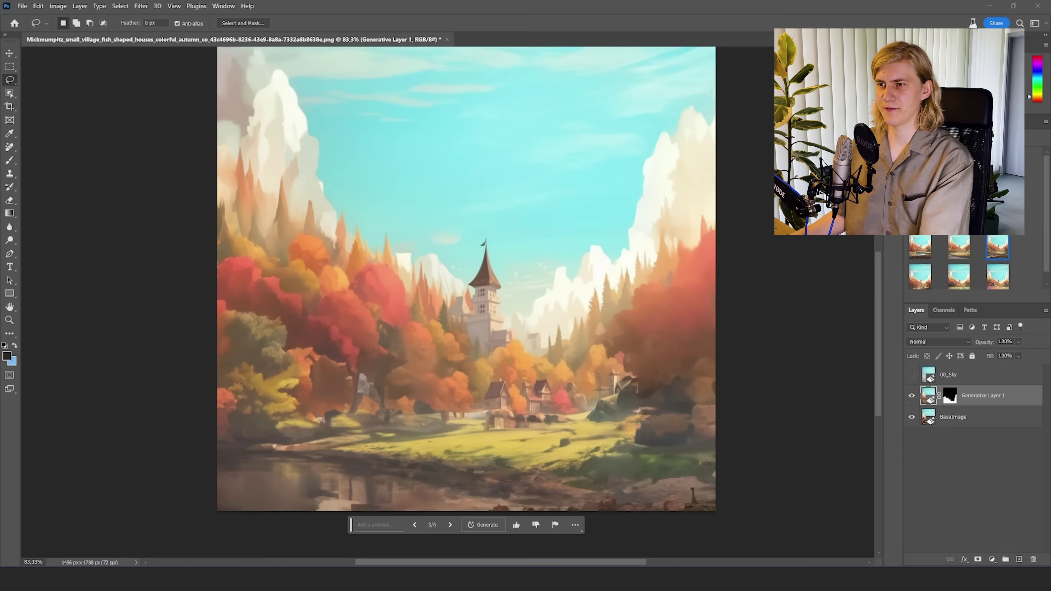
# Delete the mask of the generated background layer, rename the layer 01_BG and hide it.
pyautogui.scroll(2, 304, 489)
pyautogui.click(950, 396)
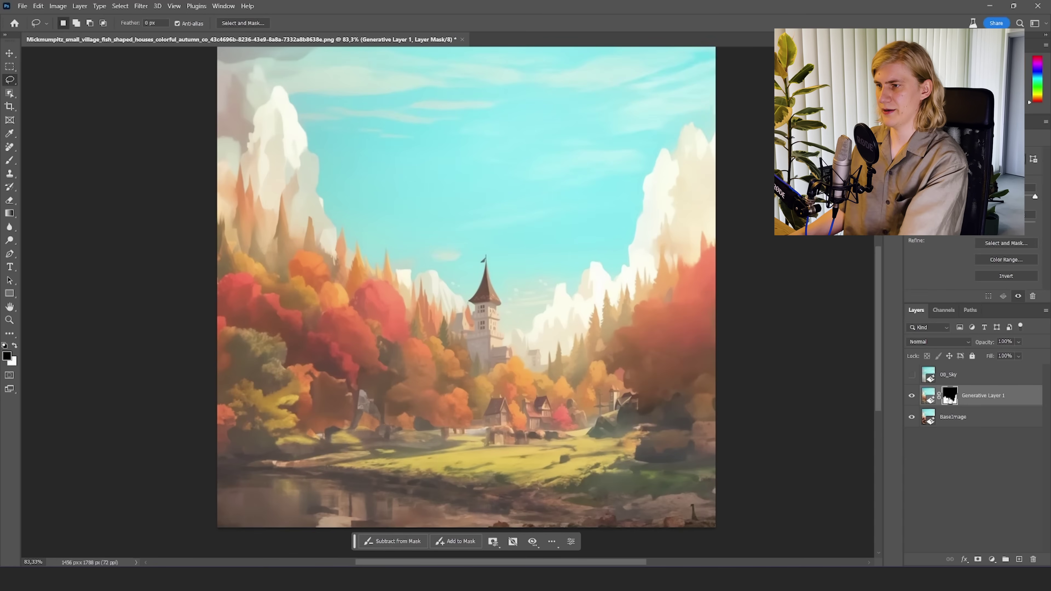
pyautogui.doubleClick(959, 395)
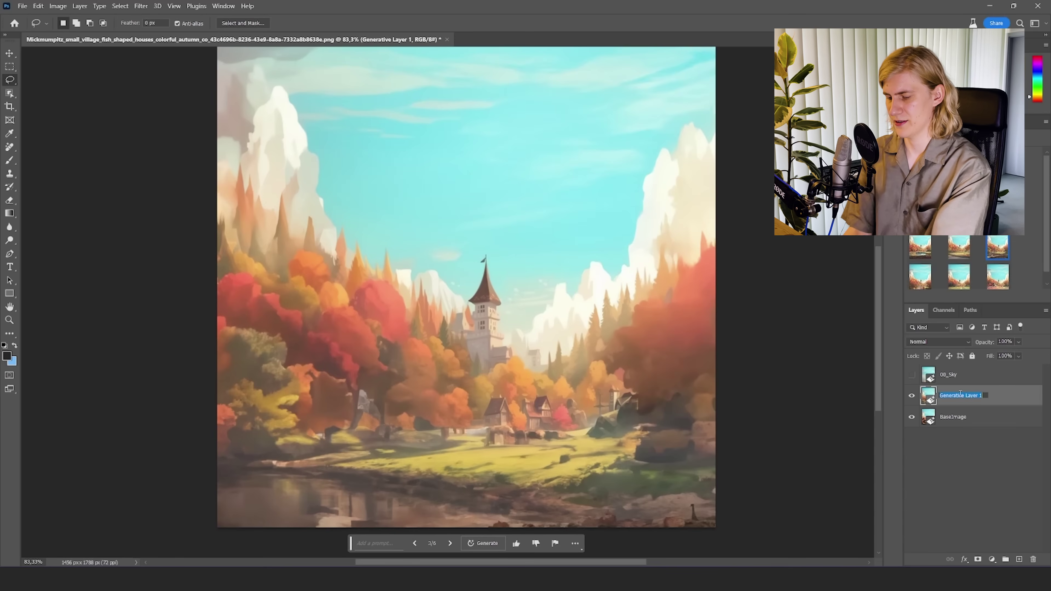
pyautogui.write('01_BG')
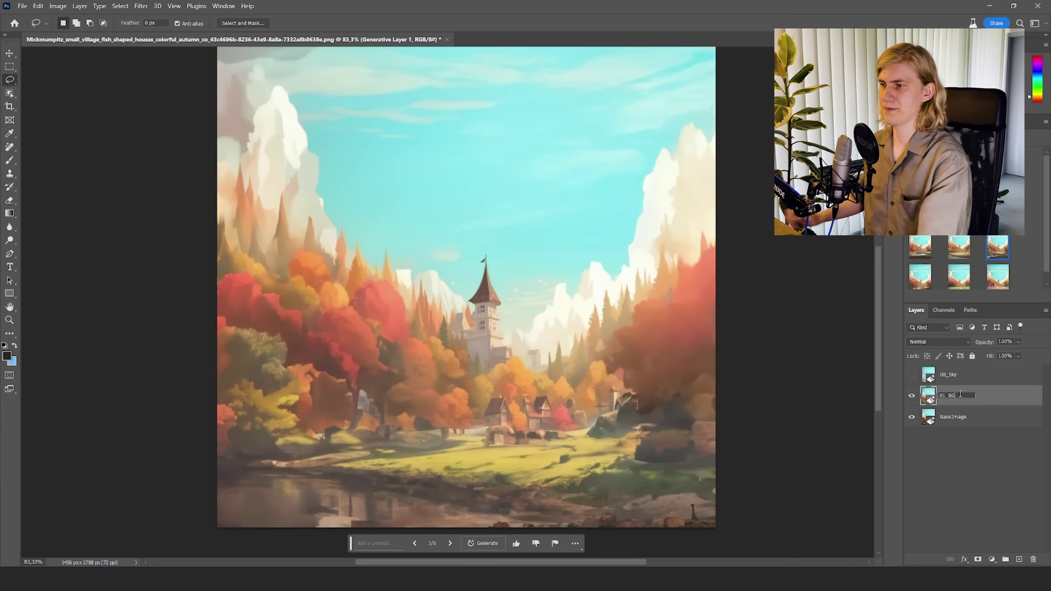
pyautogui.press('Return')
pyautogui.click(912, 395)
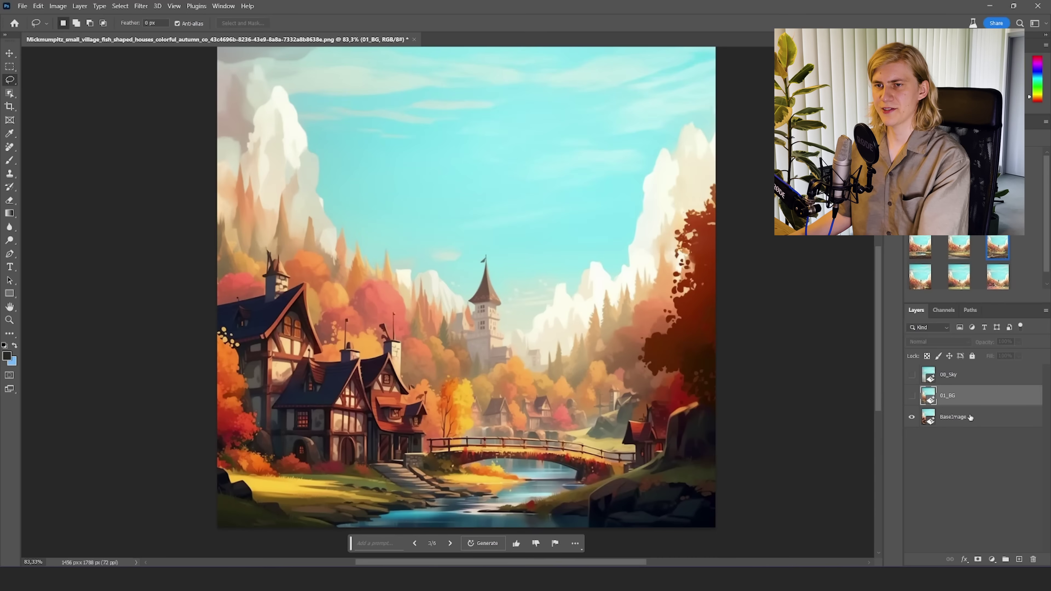
# Outline the dark foreground rocks, riverbank and large red tree on the BaseImage layer with the Lasso.
pyautogui.scroll(-1, 544, 393)
pyautogui.scroll(1, 548, 393)
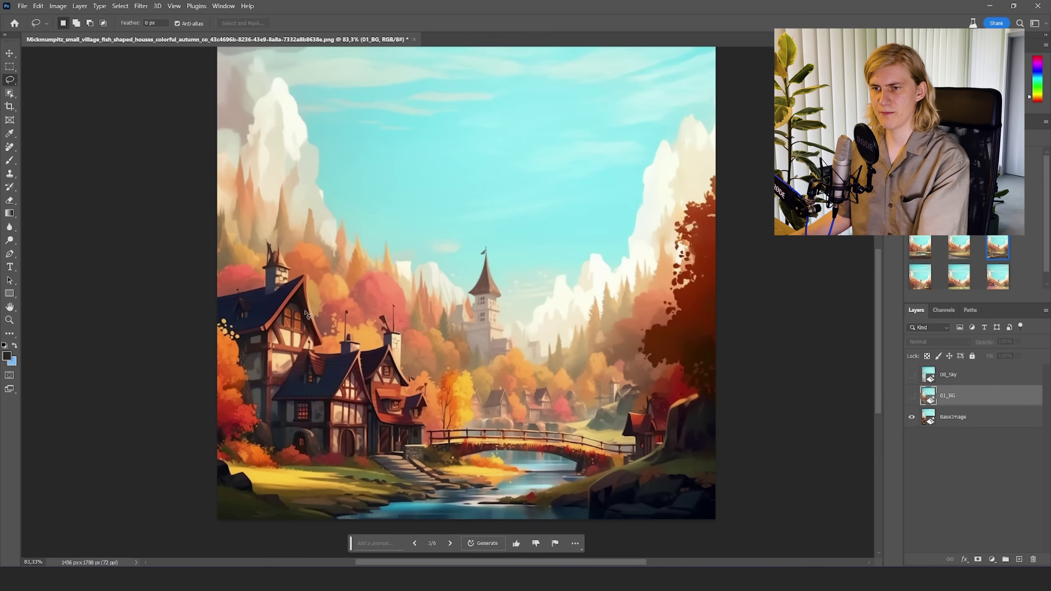
pyautogui.scroll(1, 392, 359)
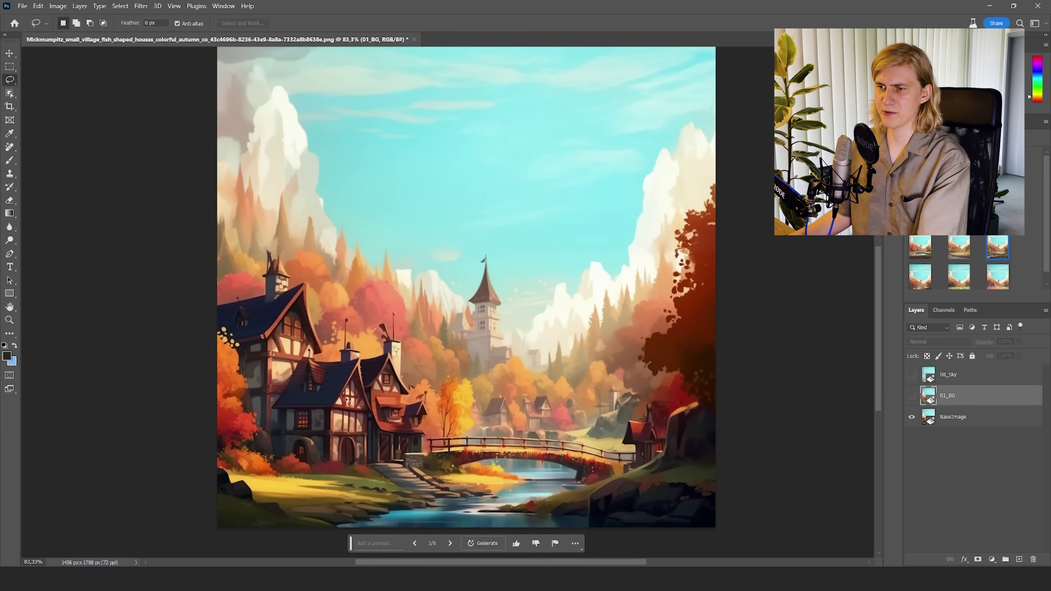
pyautogui.scroll(-1, 373, 403)
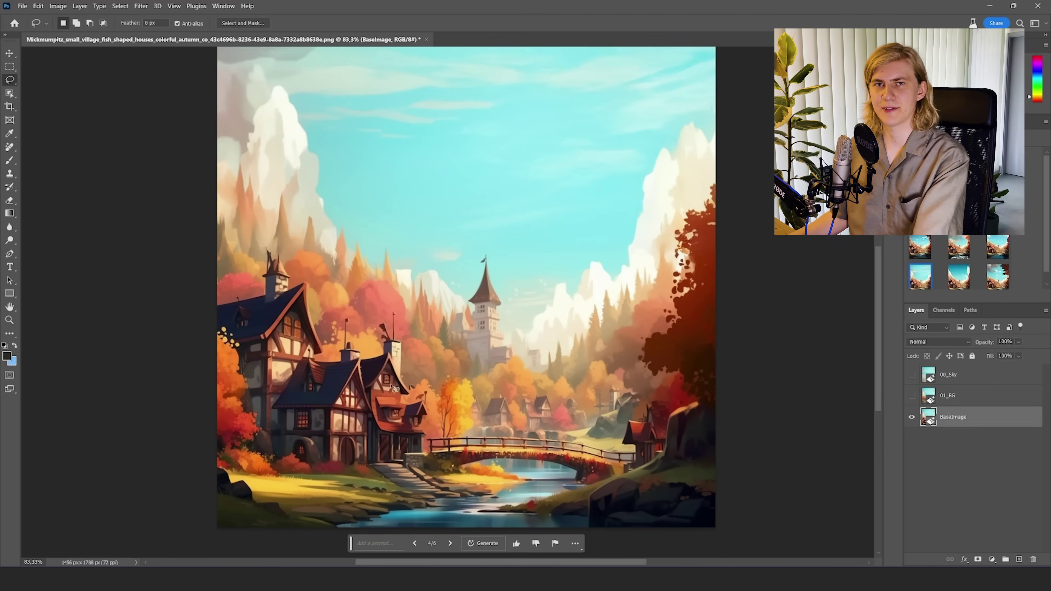
pyautogui.scroll(-1, 333, 387)
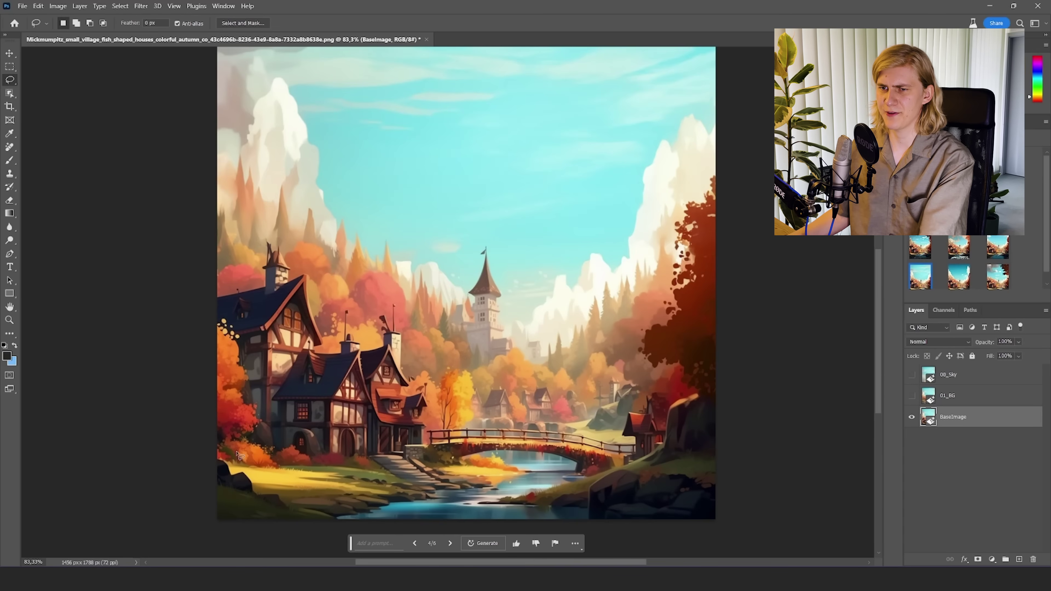
pyautogui.moveTo(201, 457); pyautogui.dragTo(235, 457)
pyautogui.moveTo(275, 491)
pyautogui.mouseDown()
pyautogui.moveTo(378, 542)
pyautogui.moveTo(564, 536)
pyautogui.moveTo(585, 485)
pyautogui.moveTo(641, 445)
pyautogui.moveTo(665, 408)
pyautogui.moveTo(672, 387)
pyautogui.moveTo(638, 361)
pyautogui.moveTo(632, 325)
pyautogui.moveTo(650, 305)
pyautogui.mouseUp()
pyautogui.moveTo(672, 227)
pyautogui.mouseDown()
pyautogui.moveTo(706, 174)
pyautogui.moveTo(774, 472)
pyautogui.moveTo(608, 534)
pyautogui.moveTo(215, 533)
pyautogui.mouseUp()
pyautogui.moveTo(126, 476); pyautogui.dragTo(132, 454)
# Replace the selected foreground using Generative Fill without a prompt and choose the third variation.
pyautogui.click(381, 533)
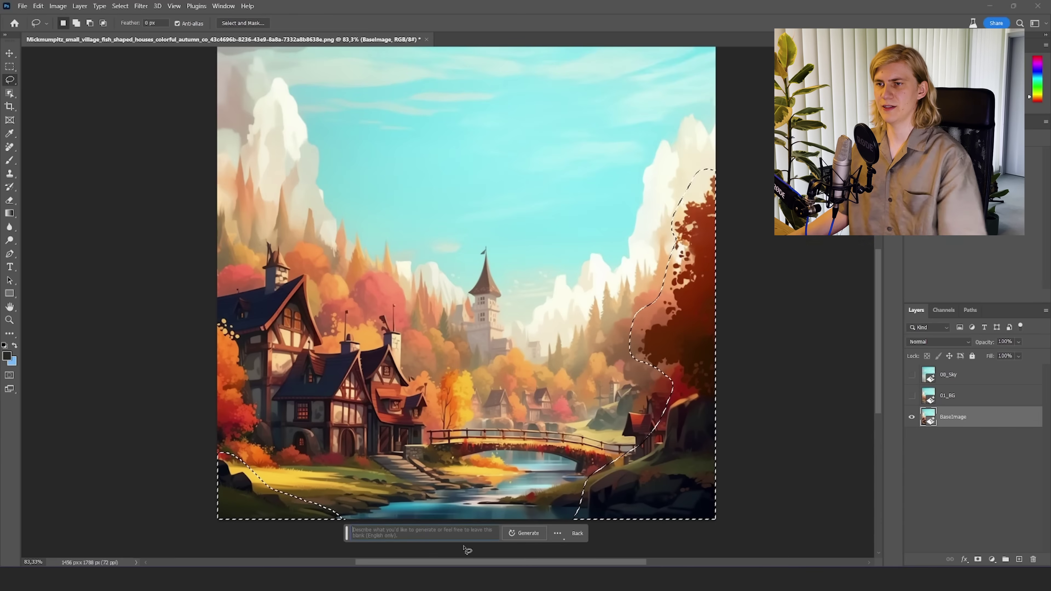
pyautogui.click(536, 533)
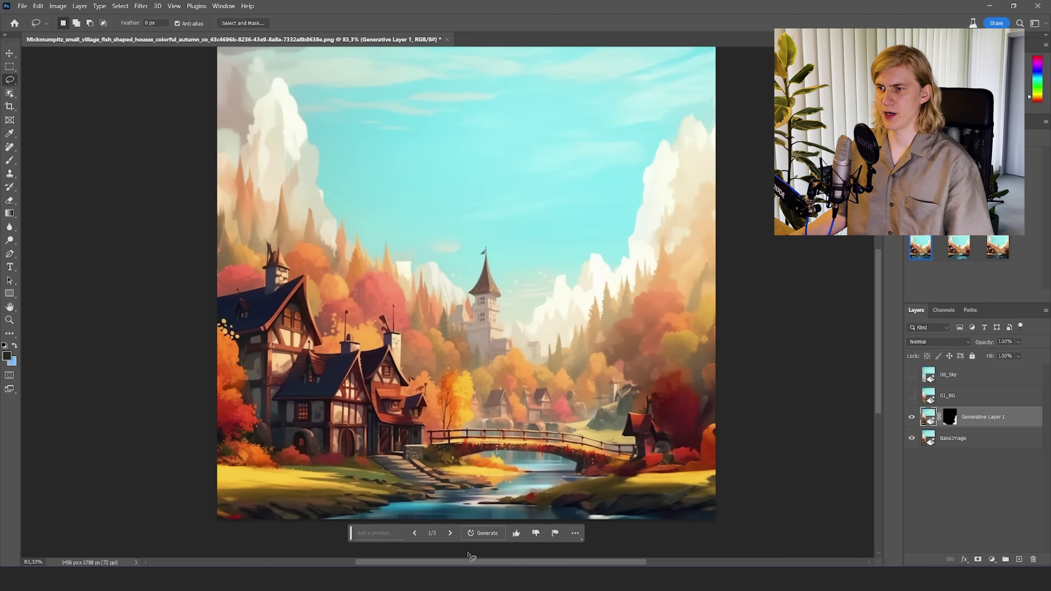
pyautogui.click(449, 533)
# Delete the generated layer's mask and rename the layer 02_MG.
pyautogui.click(952, 418)
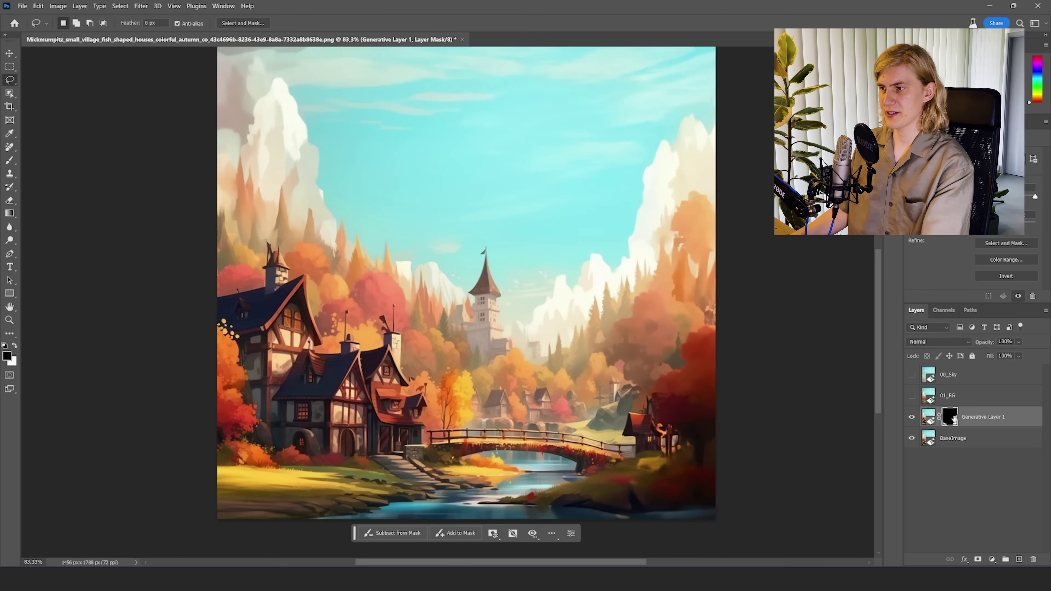
pyautogui.press('Delete')
pyautogui.doubleClick(954, 417)
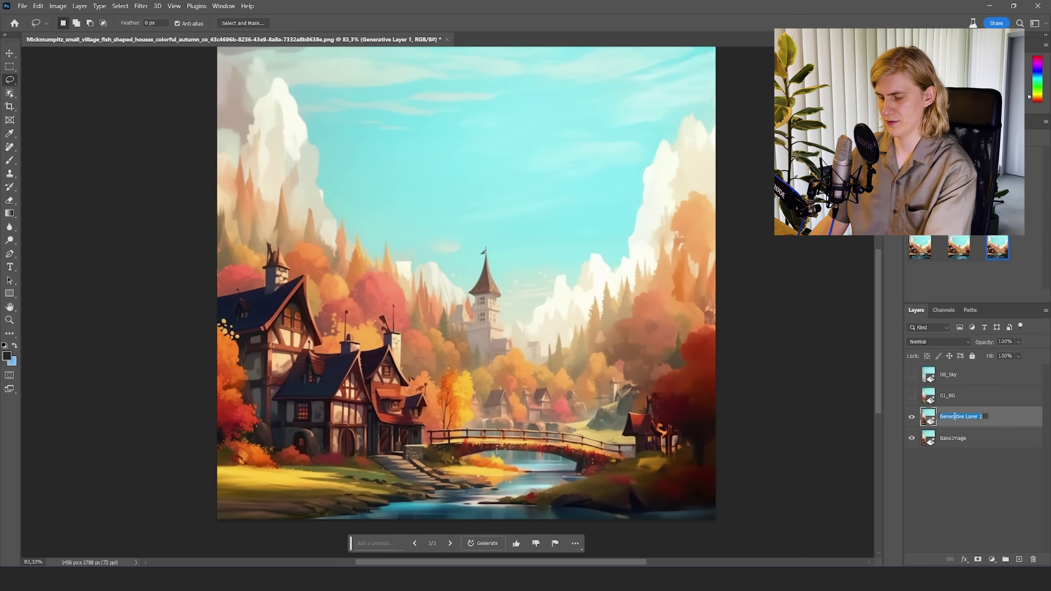
pyautogui.write('02')
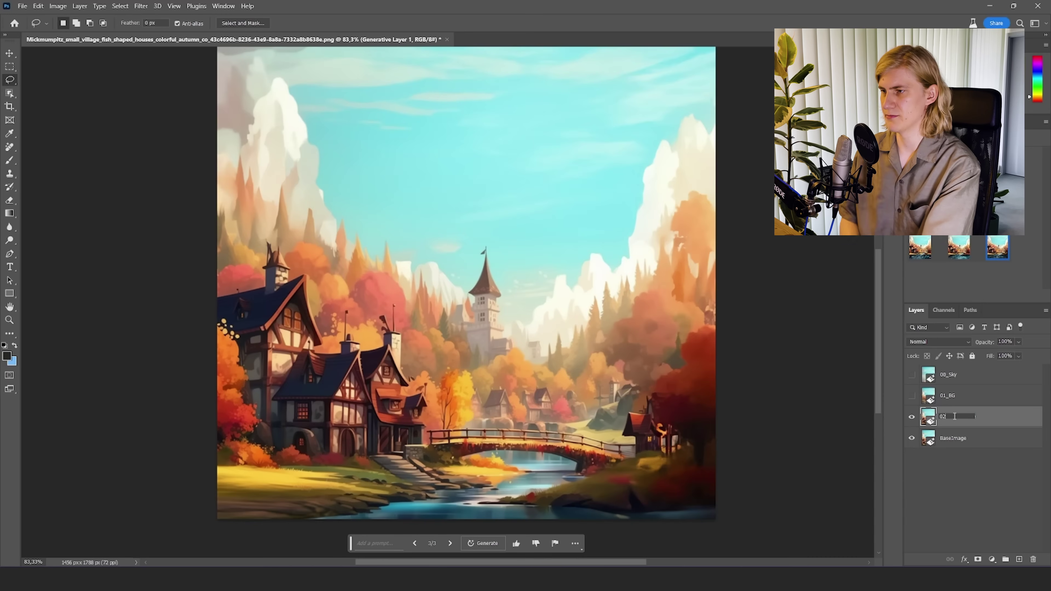
pyautogui.write('_MG')
pyautogui.rightClick(950, 440)
pyautogui.click(921, 508)
pyautogui.rightClick(947, 445)
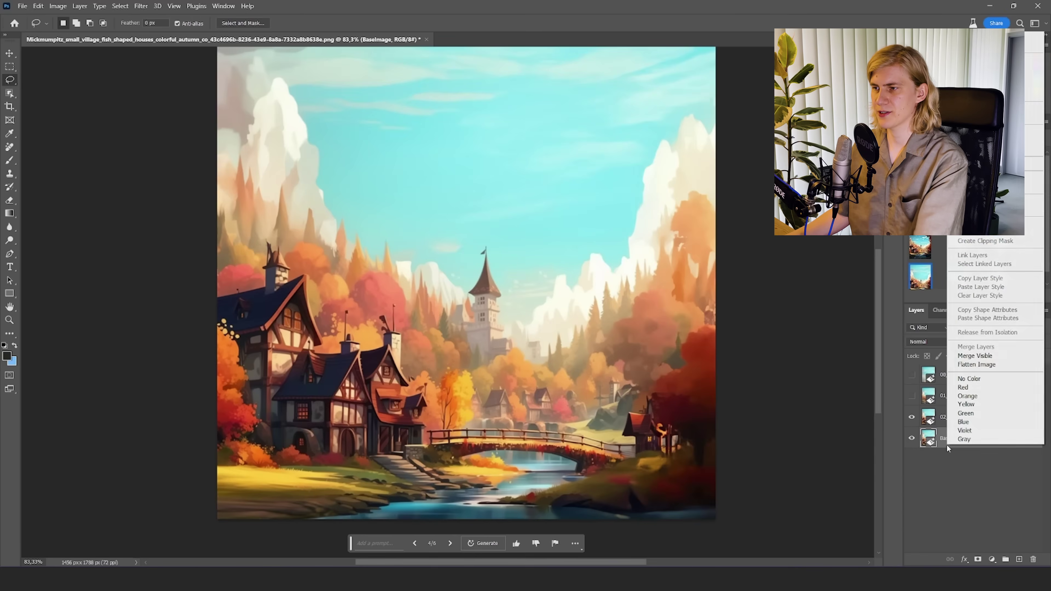
pyautogui.click(912, 488)
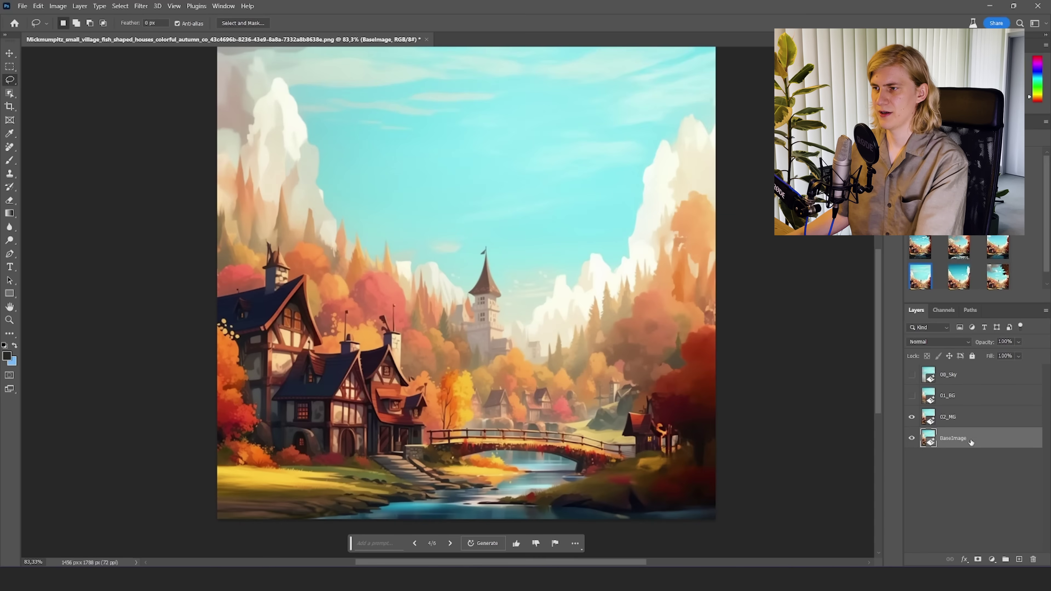
# Duplicate the BaseImage layer and name the copy 03_FG.
pyautogui.rightClick(947, 438)
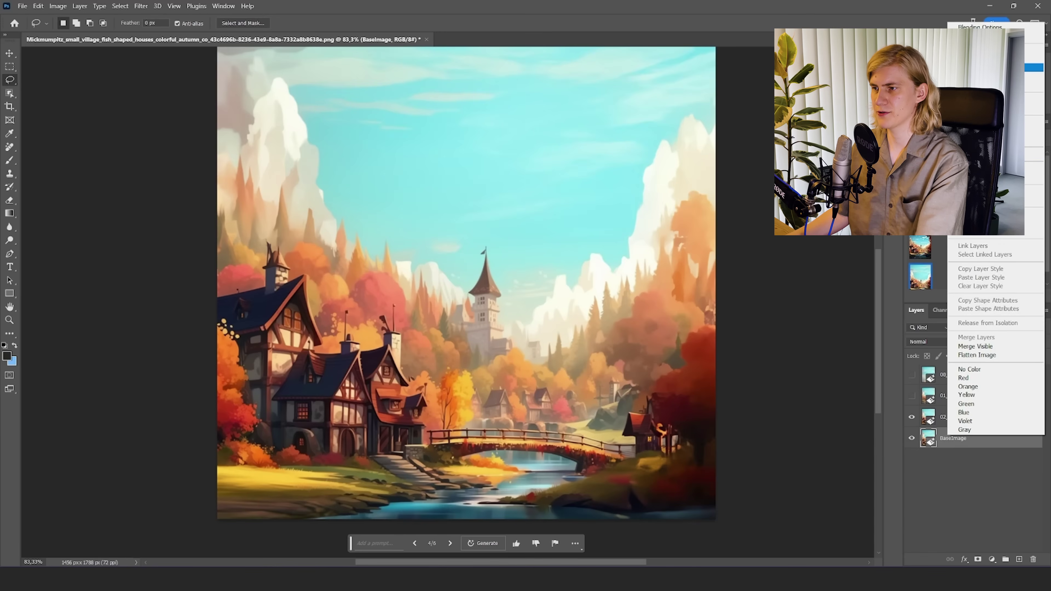
pyautogui.click(985, 68)
pyautogui.press('Return')
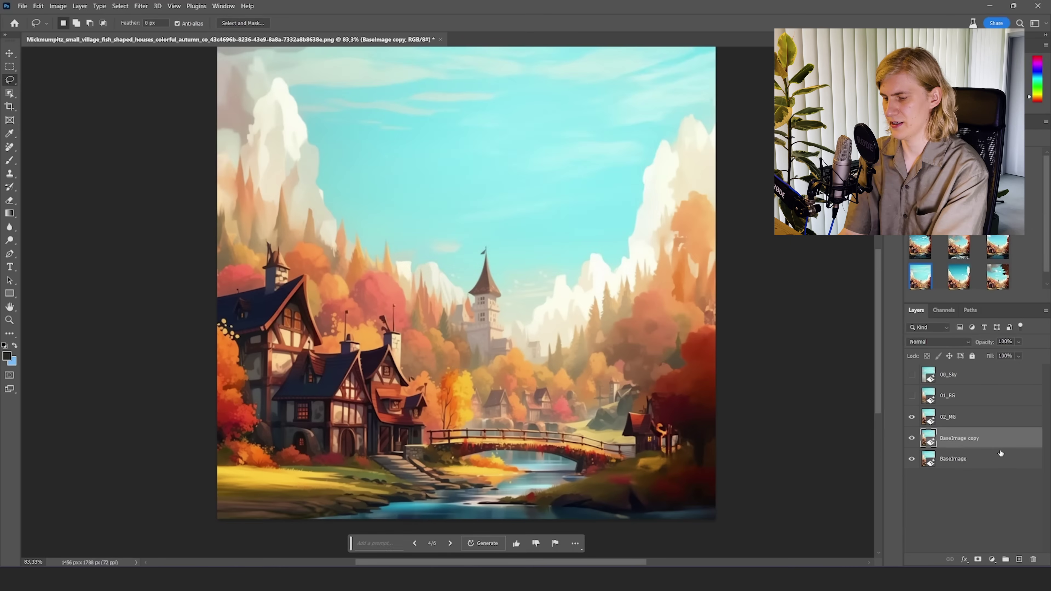
pyautogui.doubleClick(969, 437)
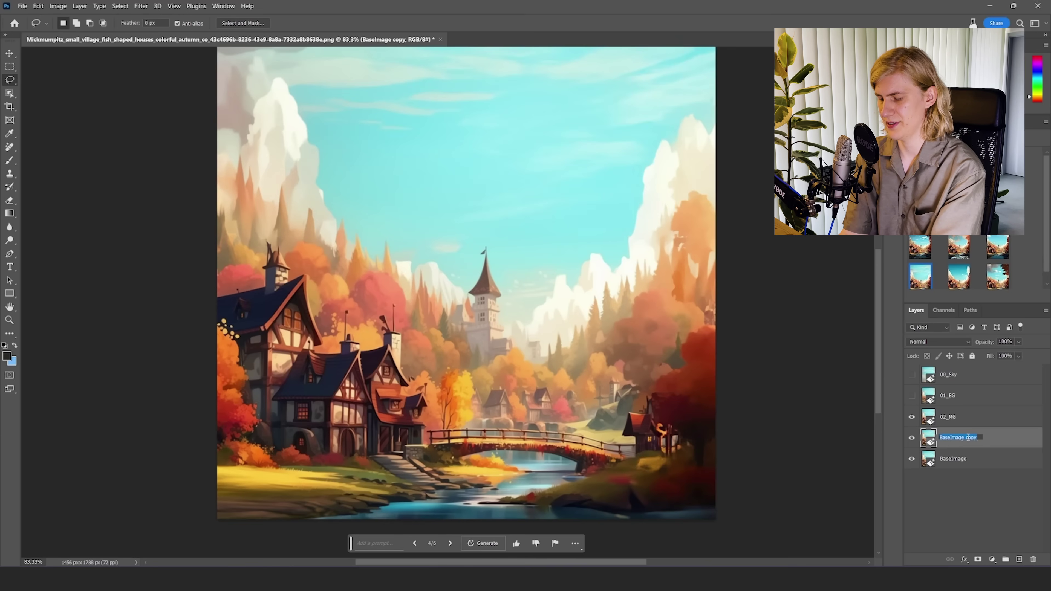
pyautogui.write('03_FG')
pyautogui.press('Return')
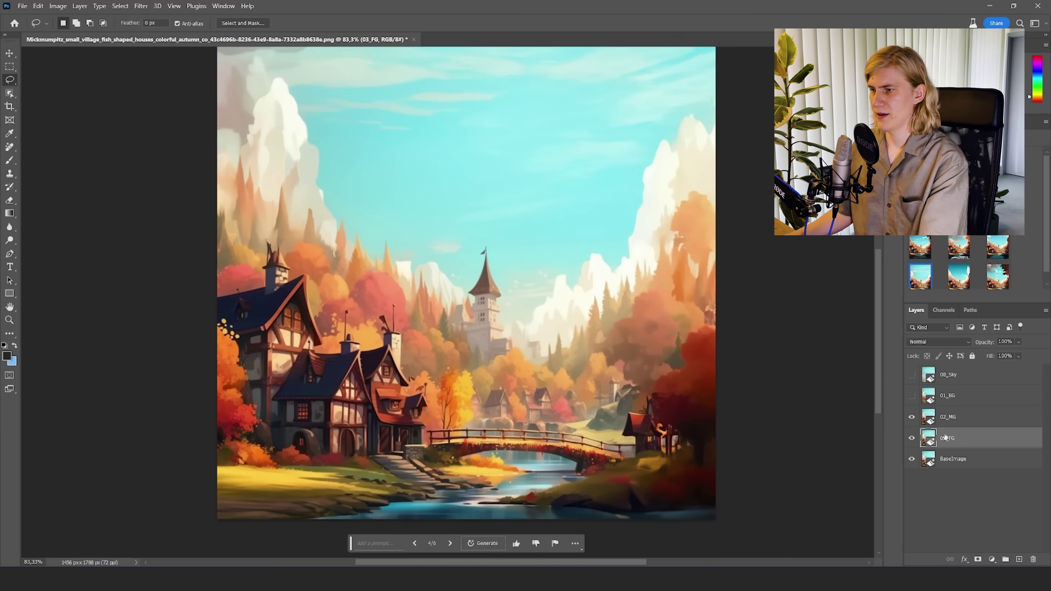
# Reorder the layers from front to back as 03_FG, 02_MG, 01_BG and 00_Sky, keeping BaseImage underneath.
pyautogui.moveTo(954, 378); pyautogui.dragTo(957, 438)
pyautogui.moveTo(961, 378); pyautogui.dragTo(955, 427)
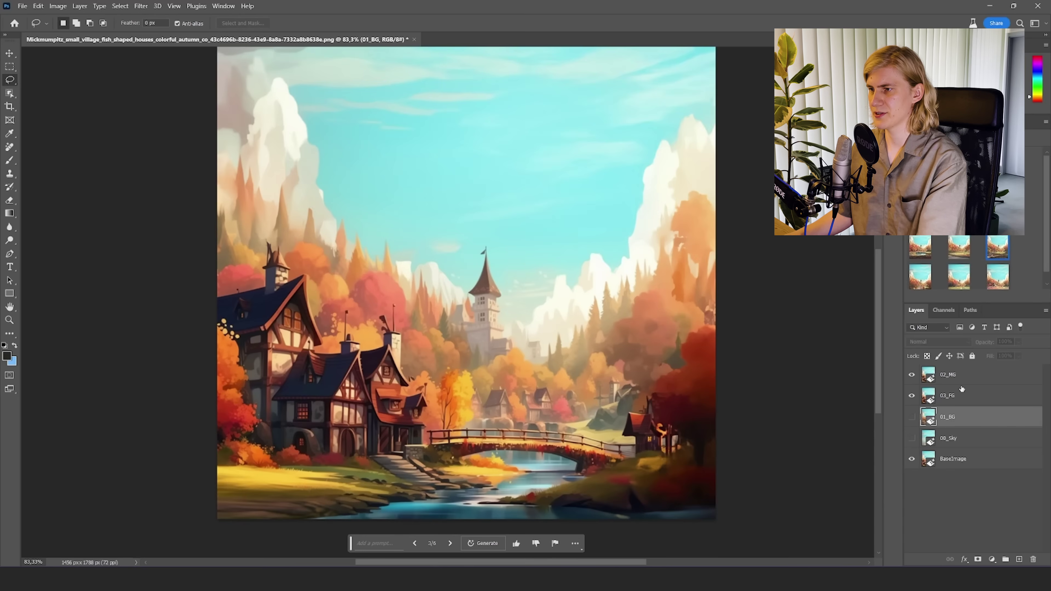
pyautogui.moveTo(964, 377); pyautogui.dragTo(961, 405)
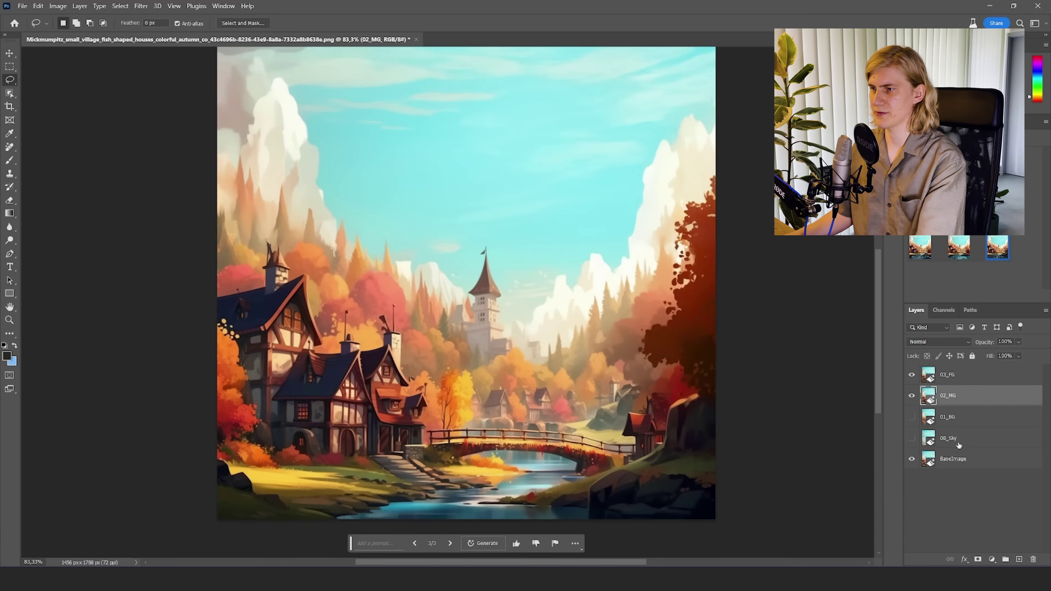
# Toggle the visibility of the separated layers to check each depth layer, from the sky forward.
pyautogui.scroll(2, 717, 342)
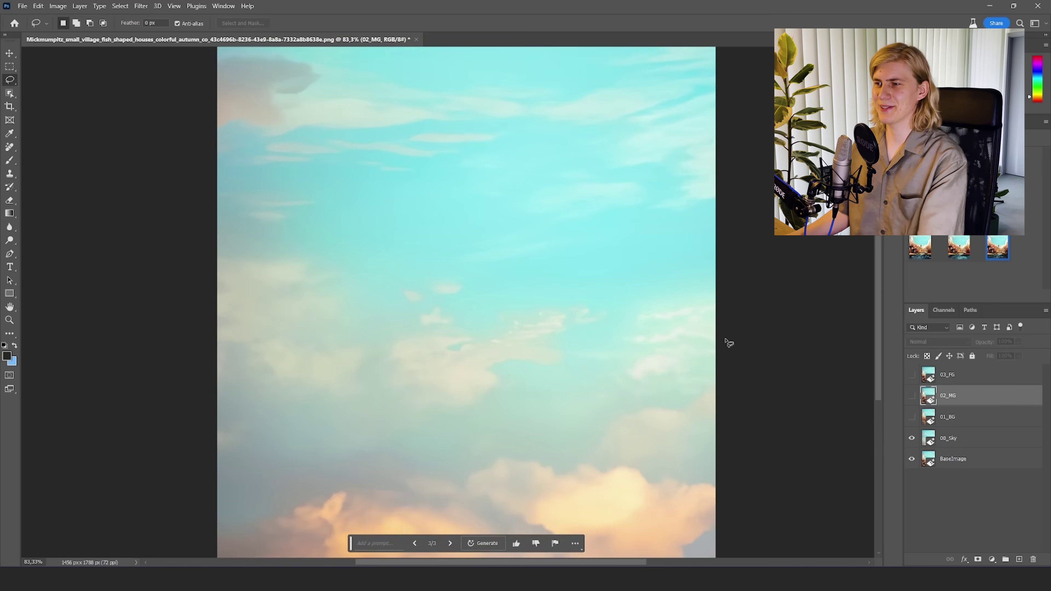
pyautogui.scroll(-1, 761, 347)
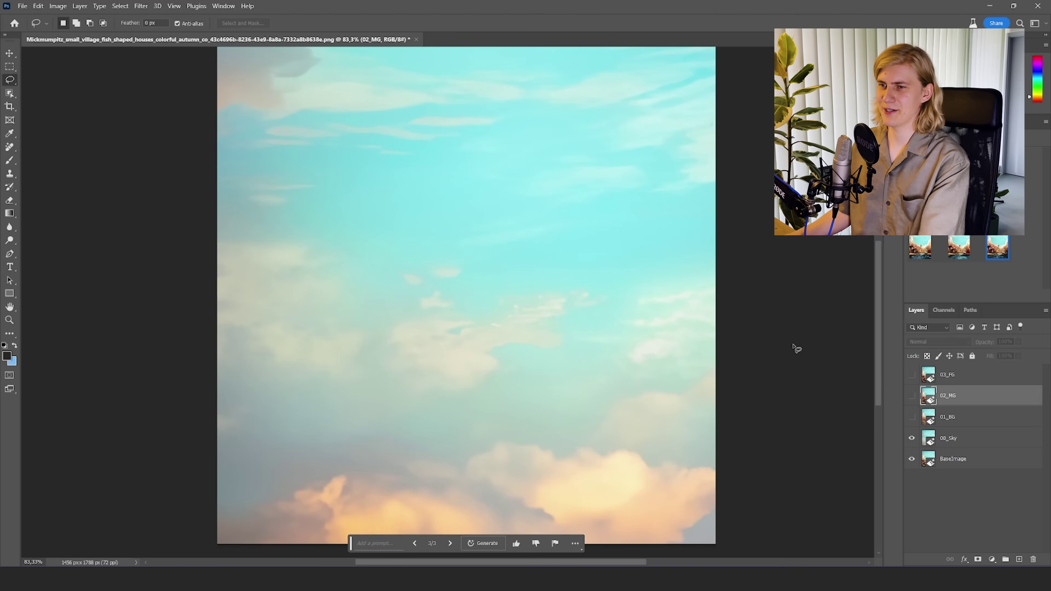
pyautogui.click(911, 418)
pyautogui.click(912, 397)
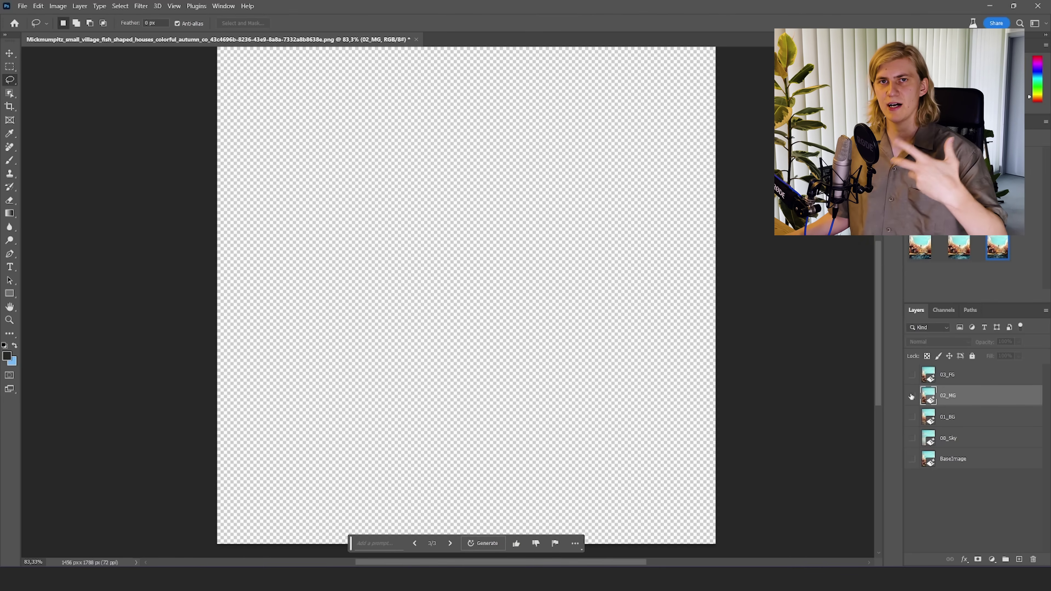
pyautogui.click(911, 438)
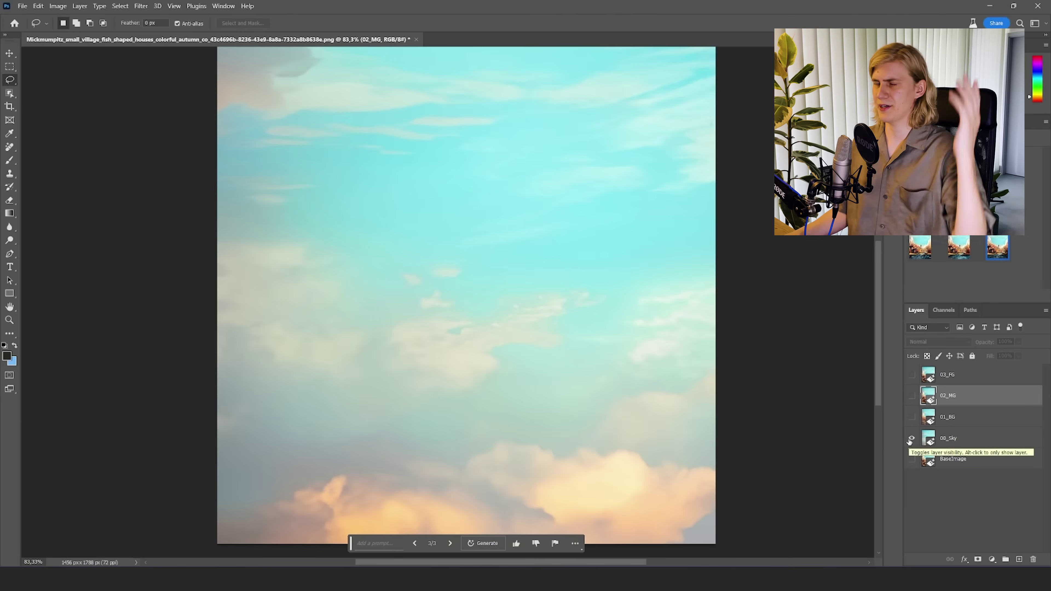
# Show only the 01_BG layer, make it active and open it in Select and Mask.
pyautogui.click(912, 418)
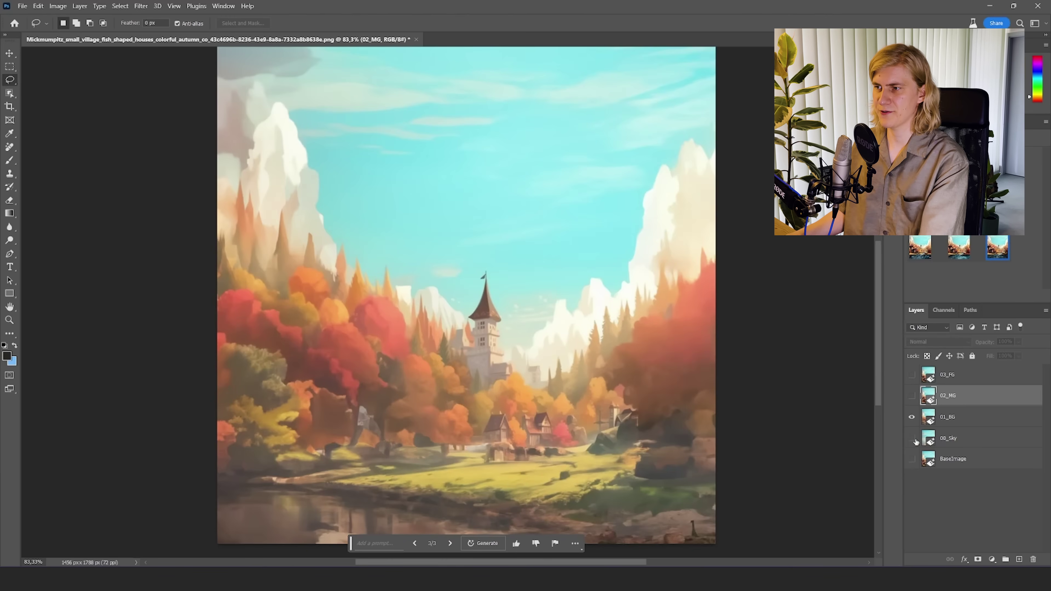
pyautogui.click(947, 417)
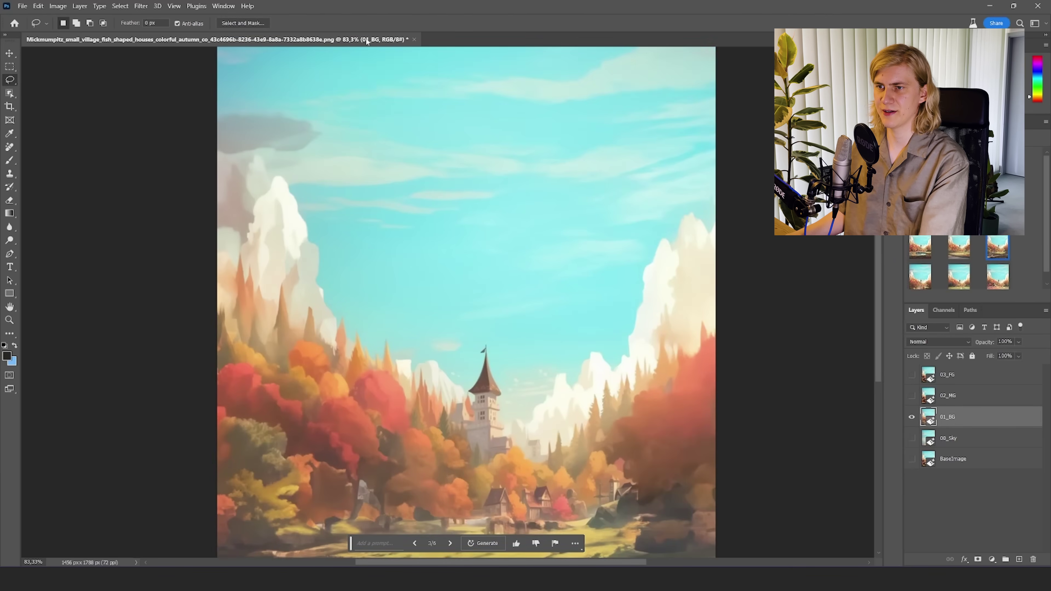
pyautogui.scroll(3, 476, 225)
pyautogui.click(120, 5)
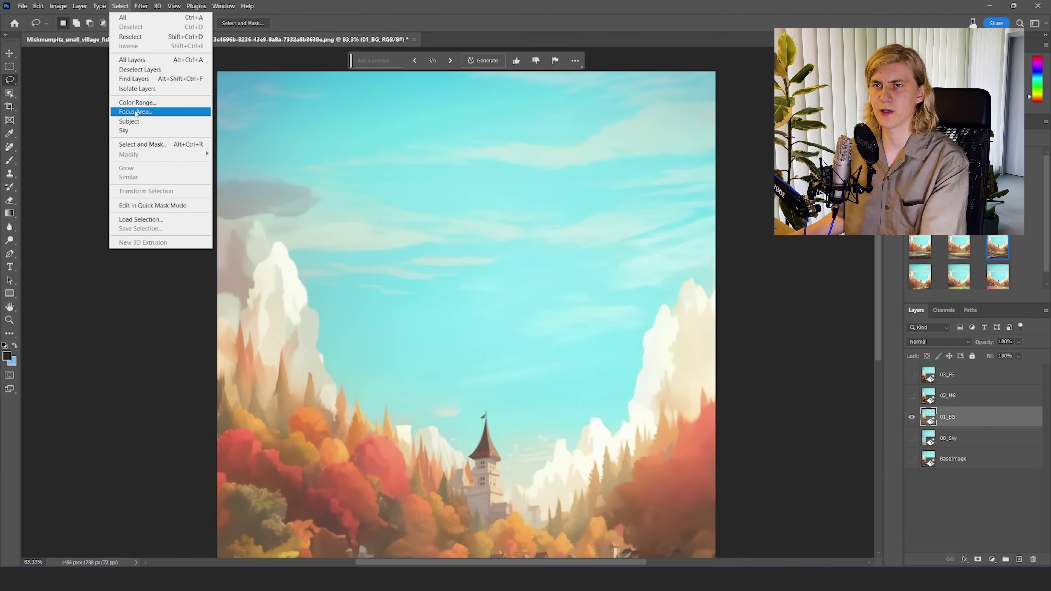
pyautogui.click(155, 147)
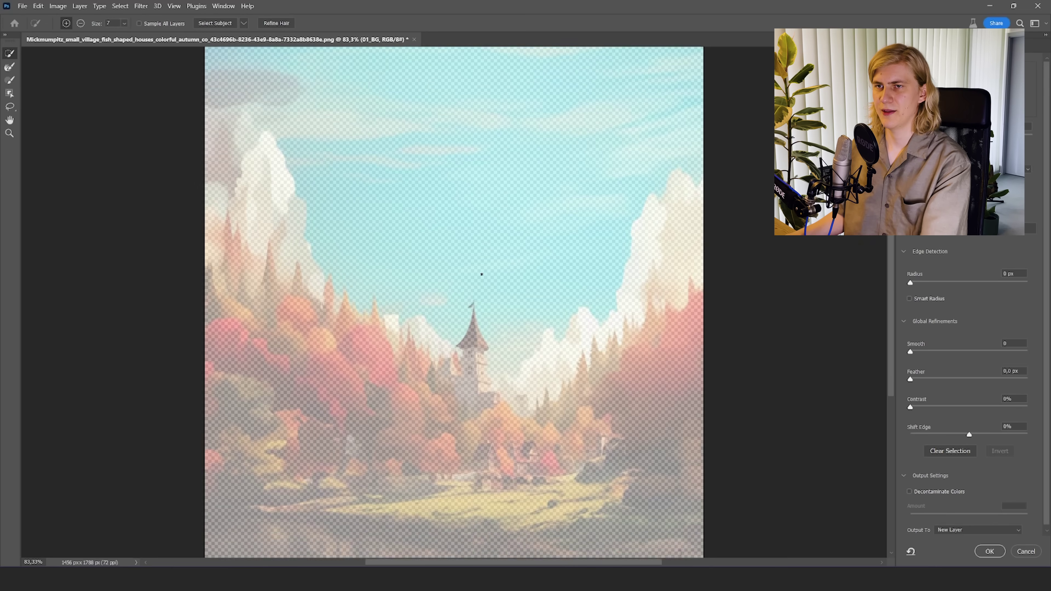
# Quick-select the mountains, forest and ground of 01_BG, excluding the sky gap beside the tall peak.
pyautogui.moveTo(258, 238)
pyautogui.mouseDown()
pyautogui.moveTo(269, 298)
pyautogui.moveTo(357, 355)
pyautogui.moveTo(443, 438)
pyautogui.moveTo(612, 448)
pyautogui.moveTo(650, 383)
pyautogui.moveTo(667, 238)
pyautogui.moveTo(527, 389)
pyautogui.moveTo(548, 343)
pyautogui.mouseUp()
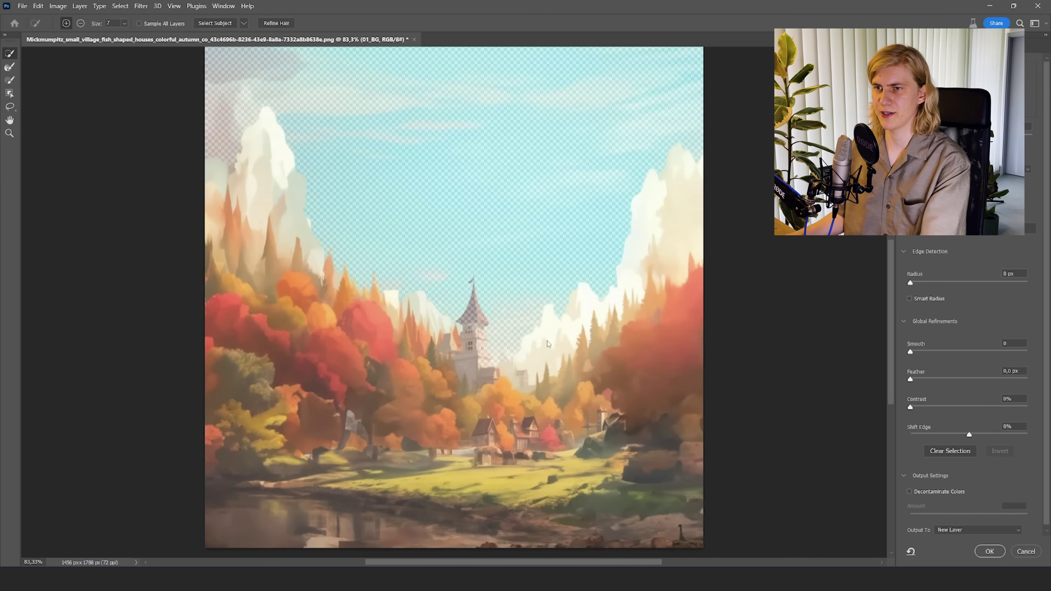
pyautogui.scroll(5, 199, 55)
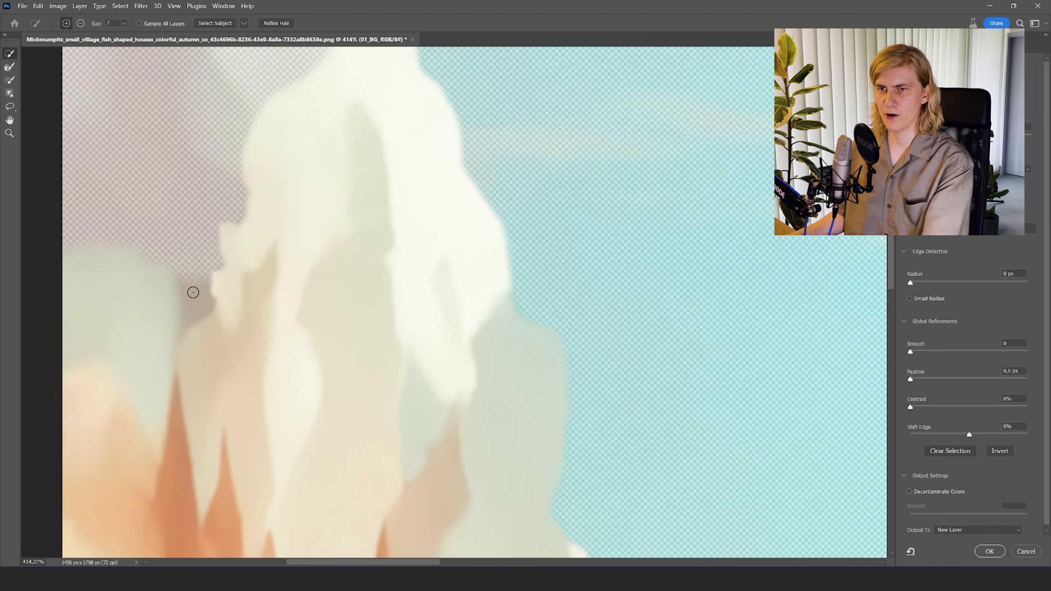
pyautogui.moveTo(195, 308)
pyautogui.keyDown('alt'); pyautogui.mouseDown()
pyautogui.moveTo(192, 276)
pyautogui.moveTo(199, 324)
pyautogui.mouseUp(); pyautogui.keyUp('alt')
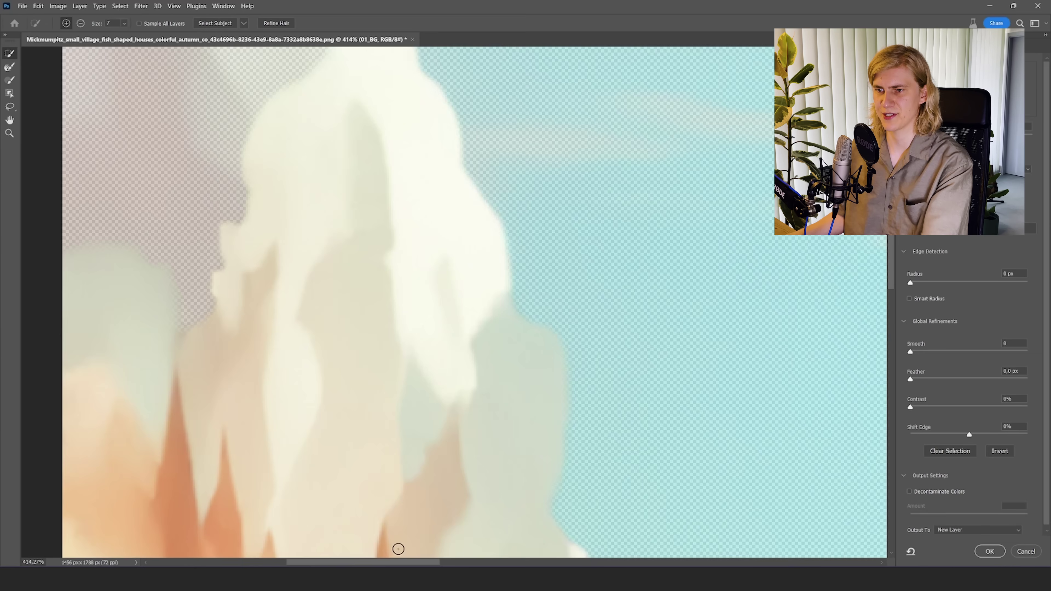
# Add the castle tower's roof and walls to the selection and clean up the sky areas around it.
pyautogui.scroll(-5, 407, 553)
pyautogui.scroll(5, 554, 358)
pyautogui.scroll(-3, 648, 389)
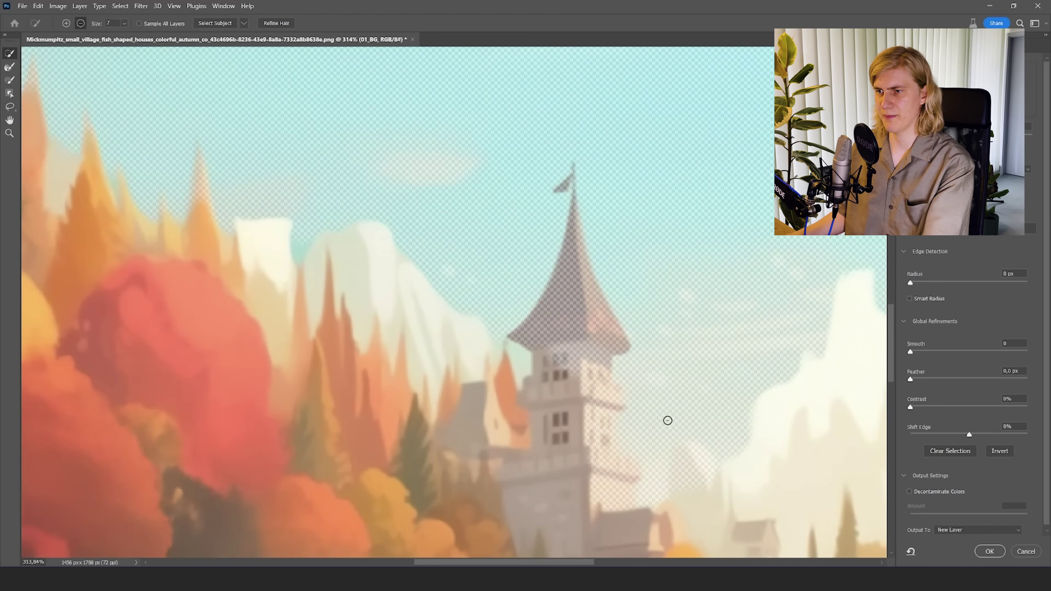
pyautogui.click(583, 271)
pyautogui.click(588, 382)
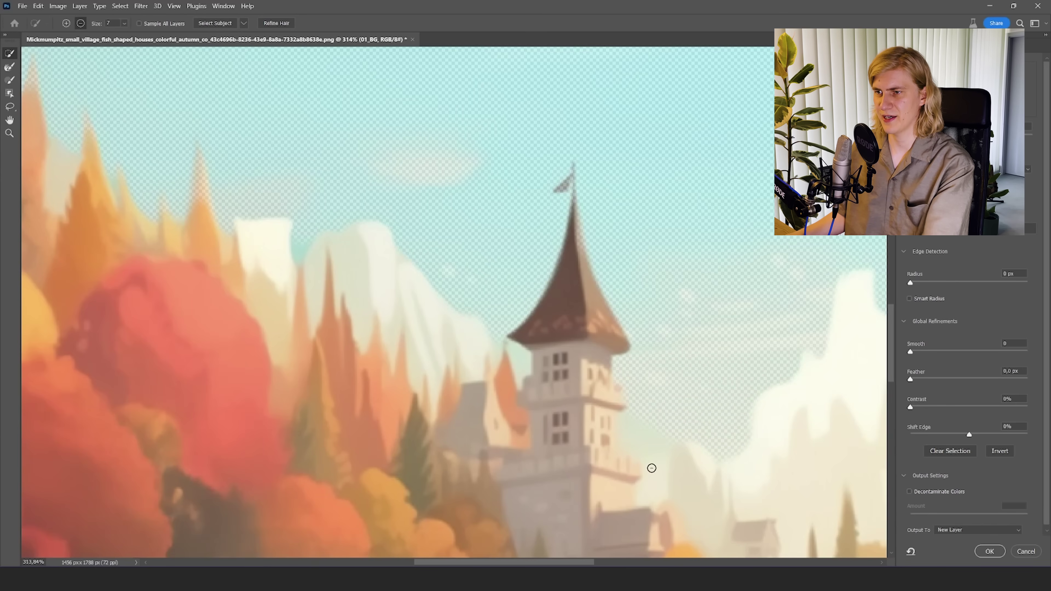
pyautogui.moveTo(595, 476); pyautogui.dragTo(639, 482)
pyautogui.scroll(5, 703, 500)
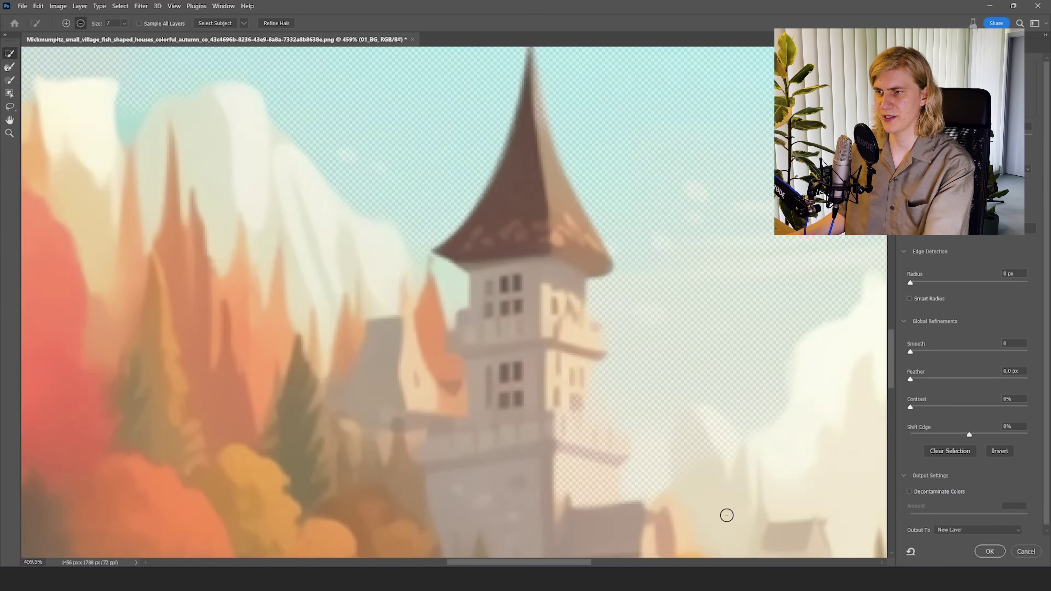
pyautogui.moveTo(514, 354); pyautogui.dragTo(523, 462)
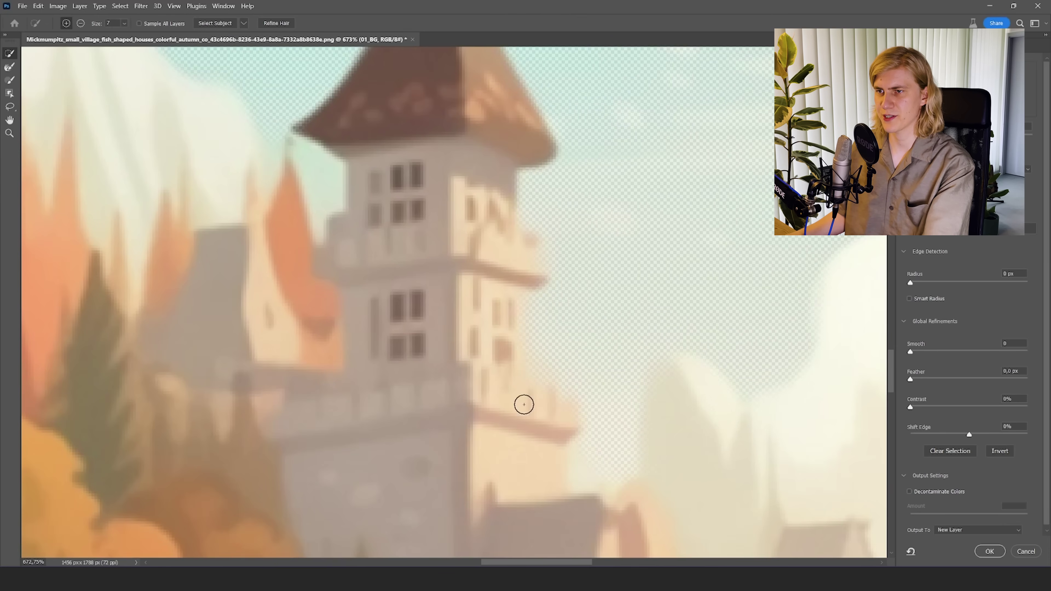
# Check and refine the 01_BG selection along the castle tower and mountain edges with a 2 px selection brush.
pyautogui.scroll(3, 457, 305)
pyautogui.press('[')
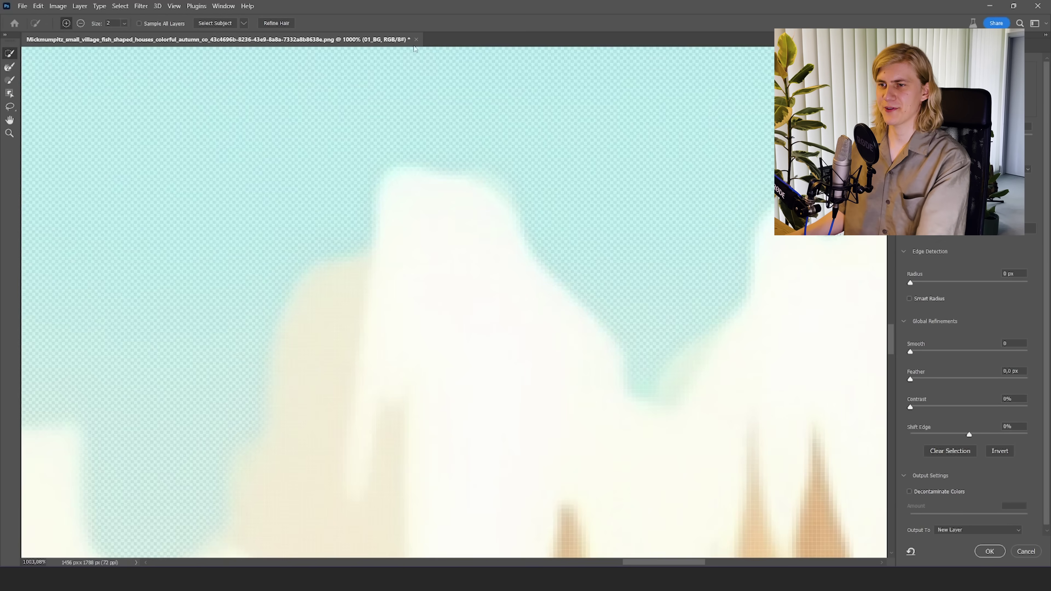
pyautogui.press('[')
pyautogui.scroll(-5, 452, 275)
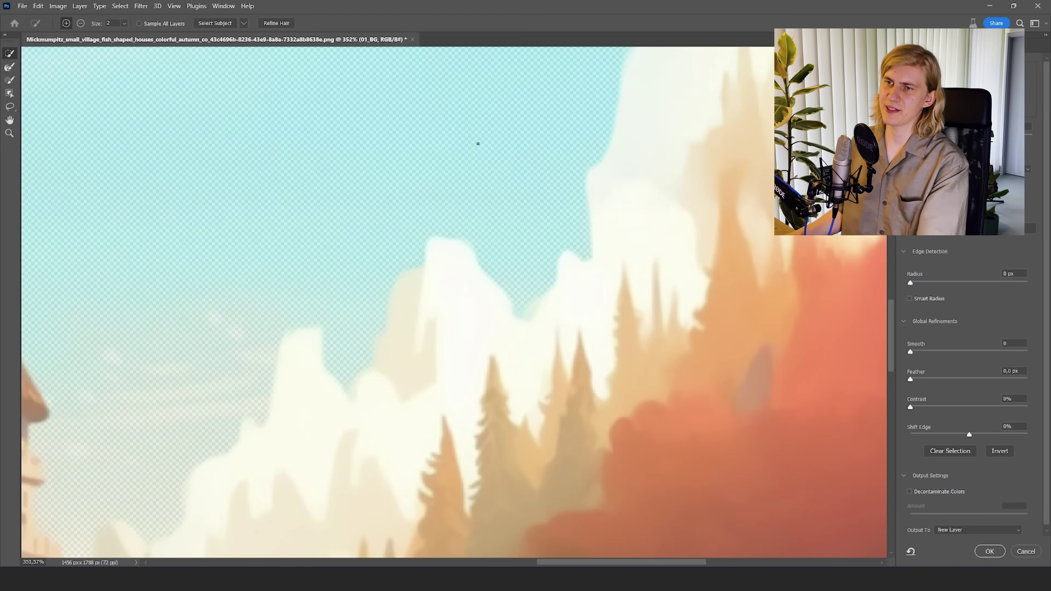
pyautogui.scroll(9, 463, 219)
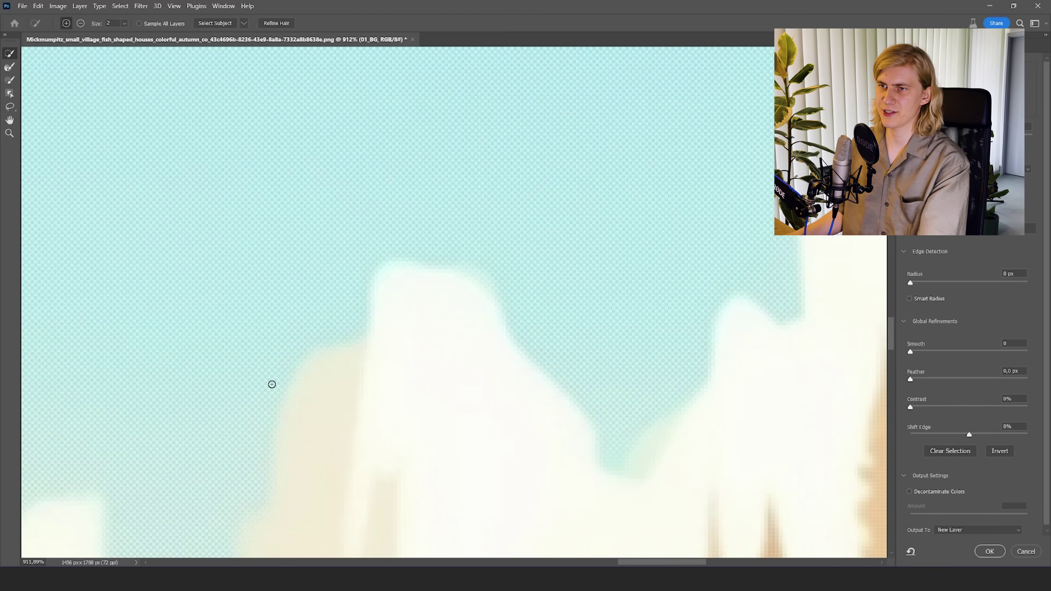
pyautogui.scroll(-3, 642, 315)
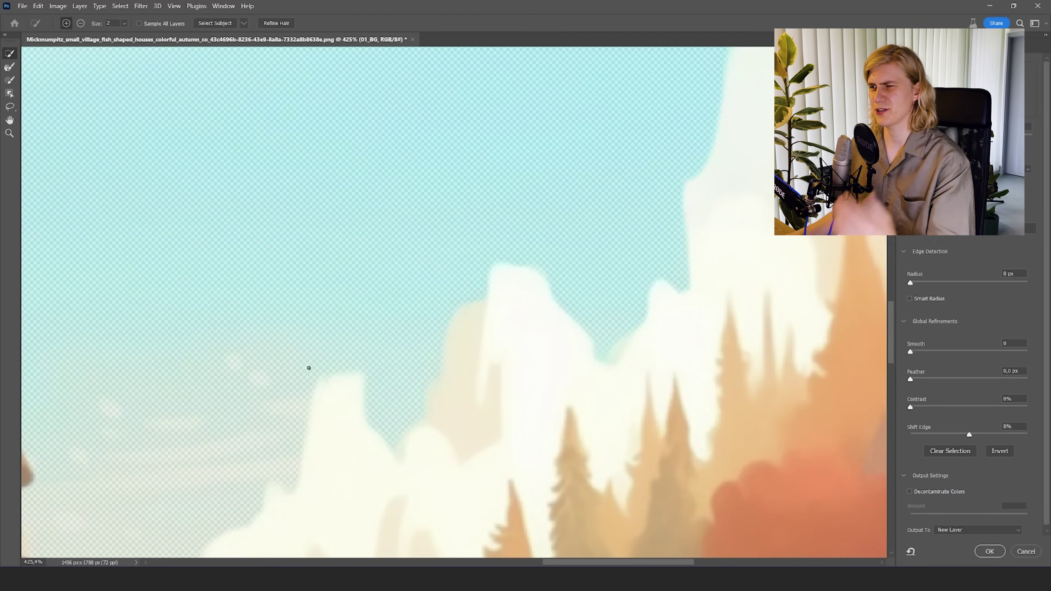
# Set the selection's edge contrast to 51% and output it as a layer mask on 01_BG.
pyautogui.moveTo(909, 407); pyautogui.dragTo(970, 407)
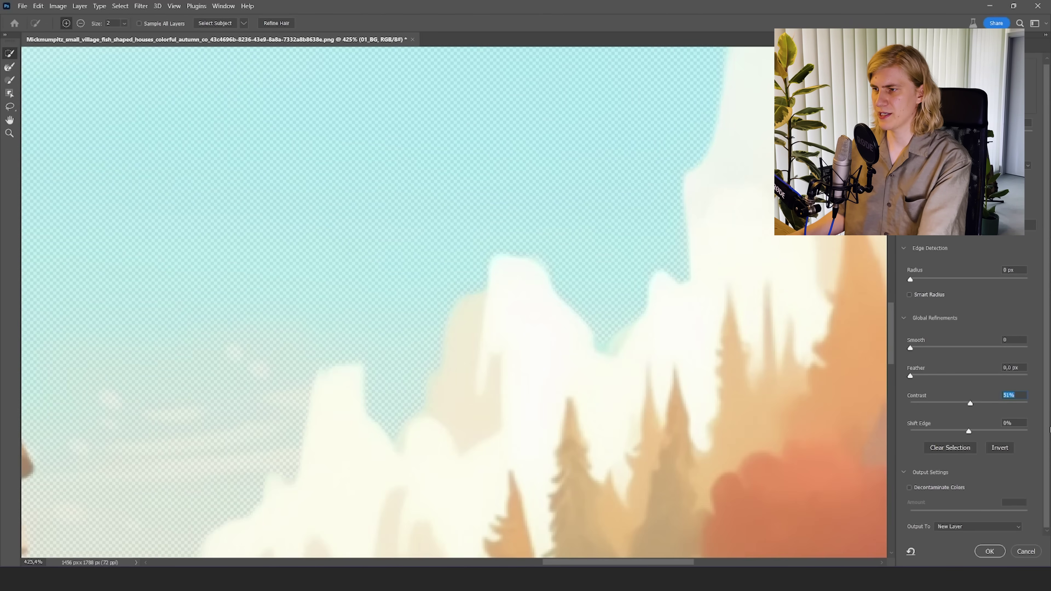
pyautogui.click(962, 525)
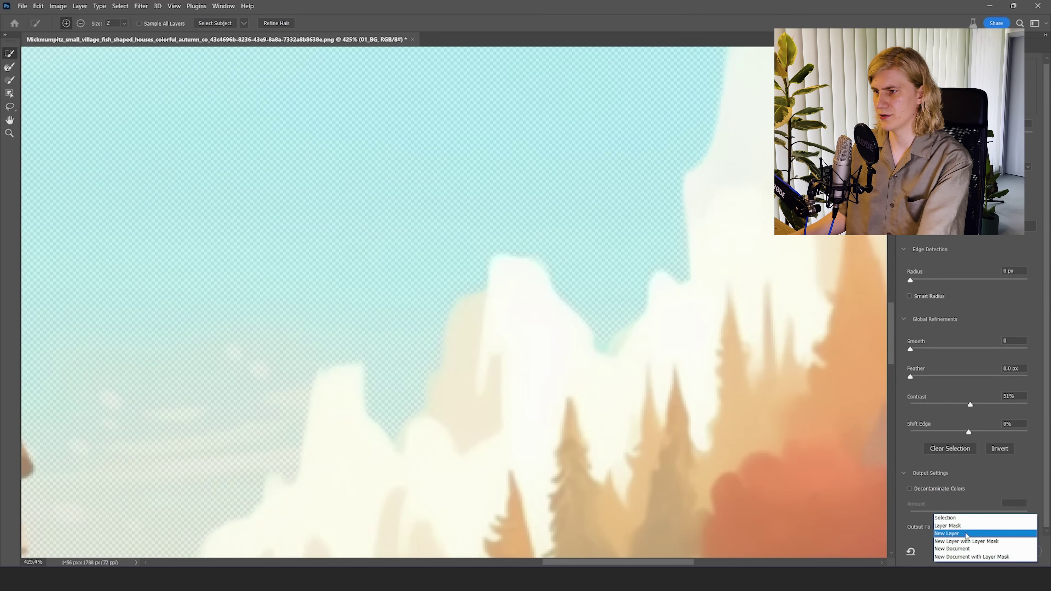
pyautogui.click(957, 518)
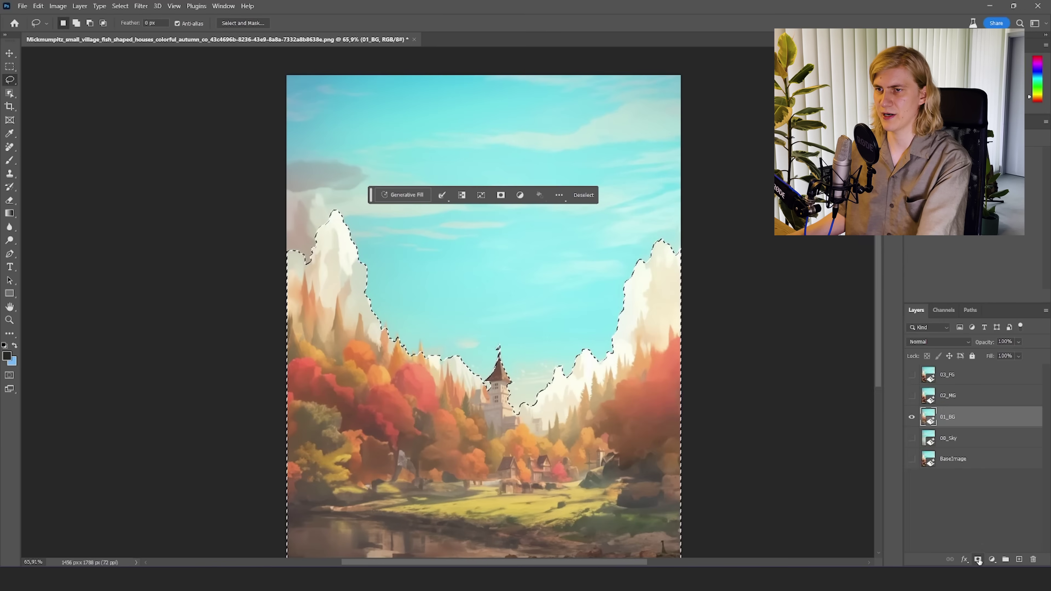
pyautogui.click(978, 559)
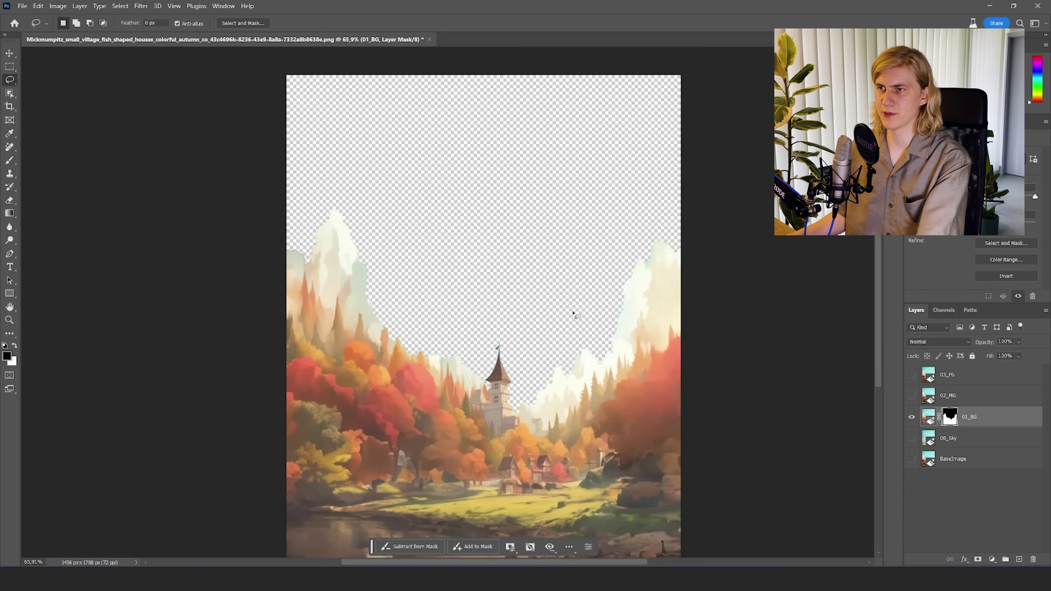
# Show 00_Sky behind the masked 01_BG and shift the sky to test the separation of the two layers.
pyautogui.click(913, 438)
pyautogui.click(964, 441)
pyautogui.press('v')
pyautogui.moveTo(463, 276); pyautogui.dragTo(451, 224)
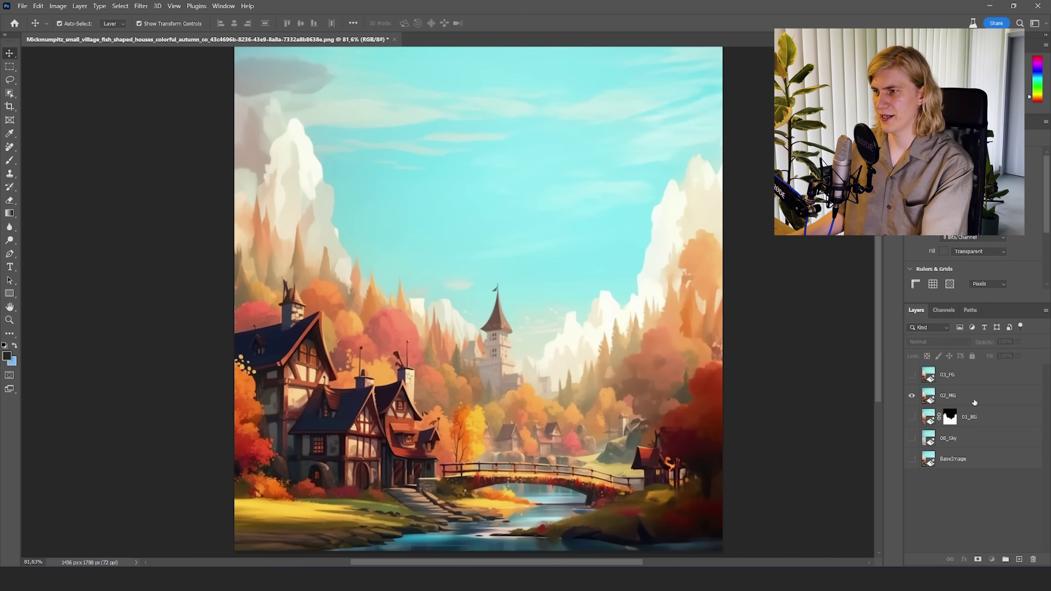
# Open 02_MG in Select and Mask and quick-select the houses, riverbank, bridge and midground trees.
pyautogui.click(974, 397)
pyautogui.click(120, 6)
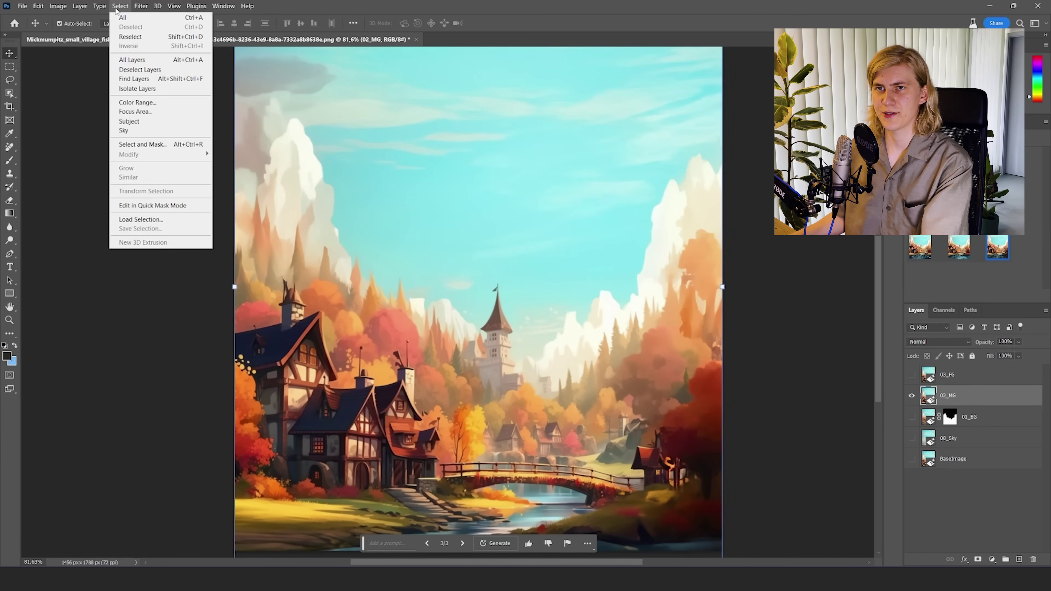
pyautogui.click(166, 145)
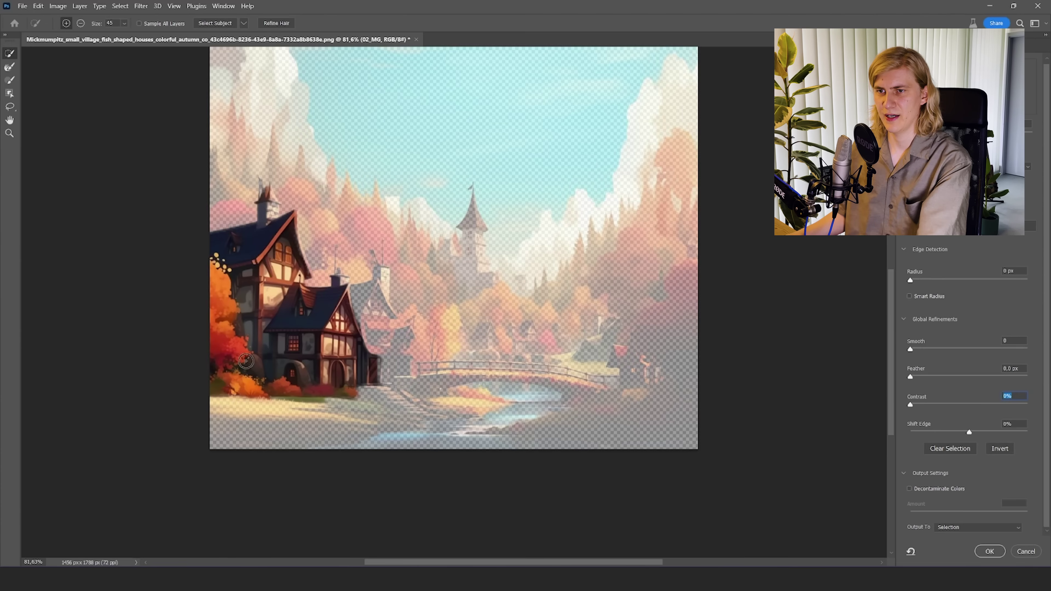
pyautogui.moveTo(255, 403)
pyautogui.mouseDown()
pyautogui.moveTo(340, 432)
pyautogui.moveTo(385, 426)
pyautogui.moveTo(326, 425)
pyautogui.moveTo(397, 441)
pyautogui.moveTo(625, 439)
pyautogui.moveTo(666, 429)
pyautogui.moveTo(422, 430)
pyautogui.mouseUp()
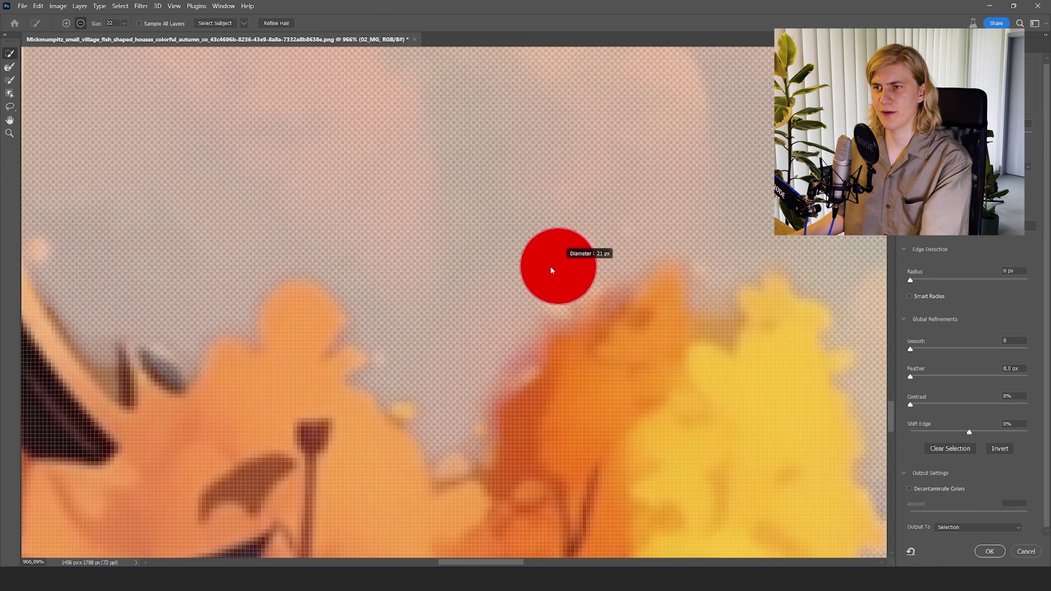
pyautogui.moveTo(550, 267); pyautogui.dragTo(511, 288)
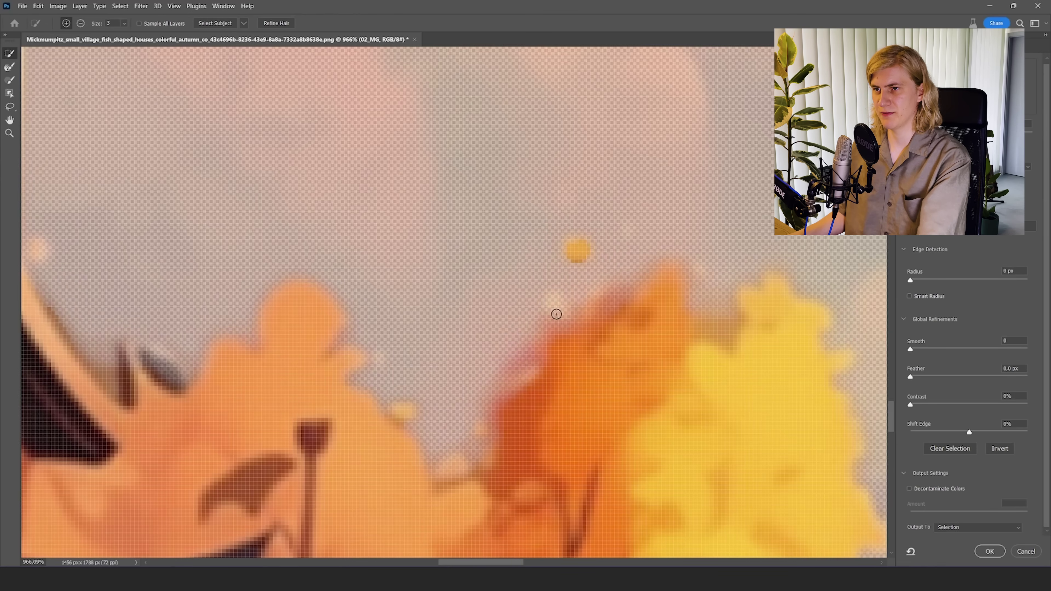
# Add the small loose leaves around the orange and yellow trees to the 02_MG selection.
pyautogui.click(557, 309)
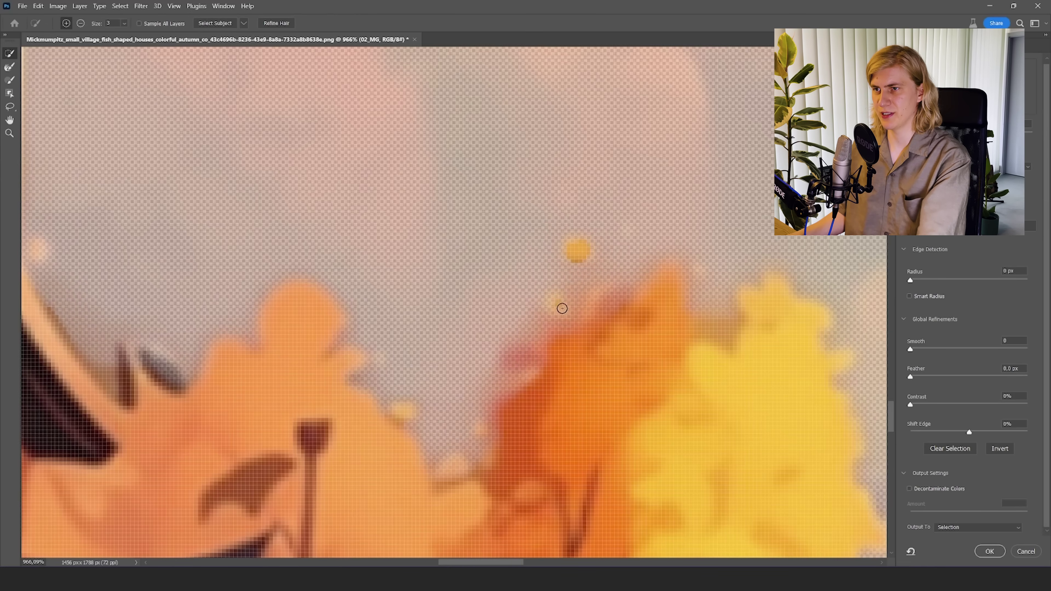
pyautogui.click(630, 240)
pyautogui.click(397, 407)
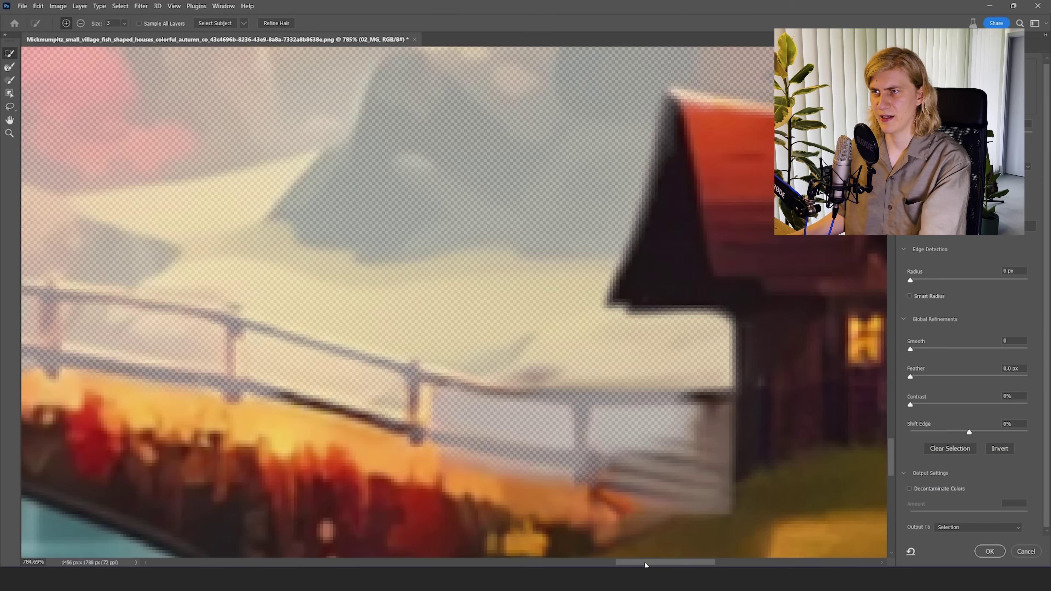
pyautogui.moveTo(645, 563); pyautogui.dragTo(558, 544)
pyautogui.scroll(-3, 558, 543)
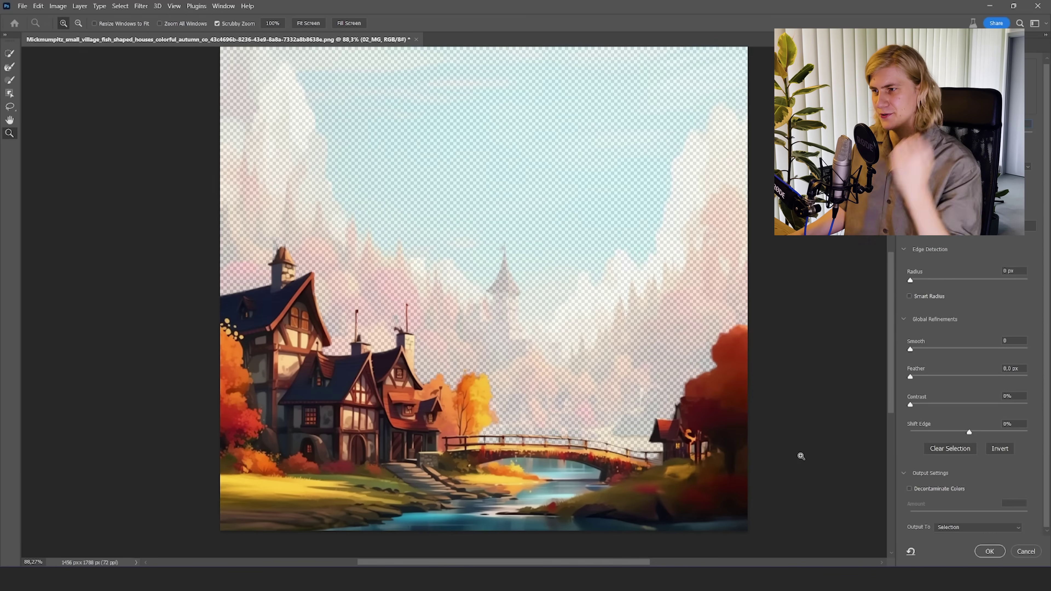
# Set the 02_MG selection's edge contrast to 27% and output it as a layer mask.
pyautogui.moveTo(929, 405); pyautogui.dragTo(950, 405)
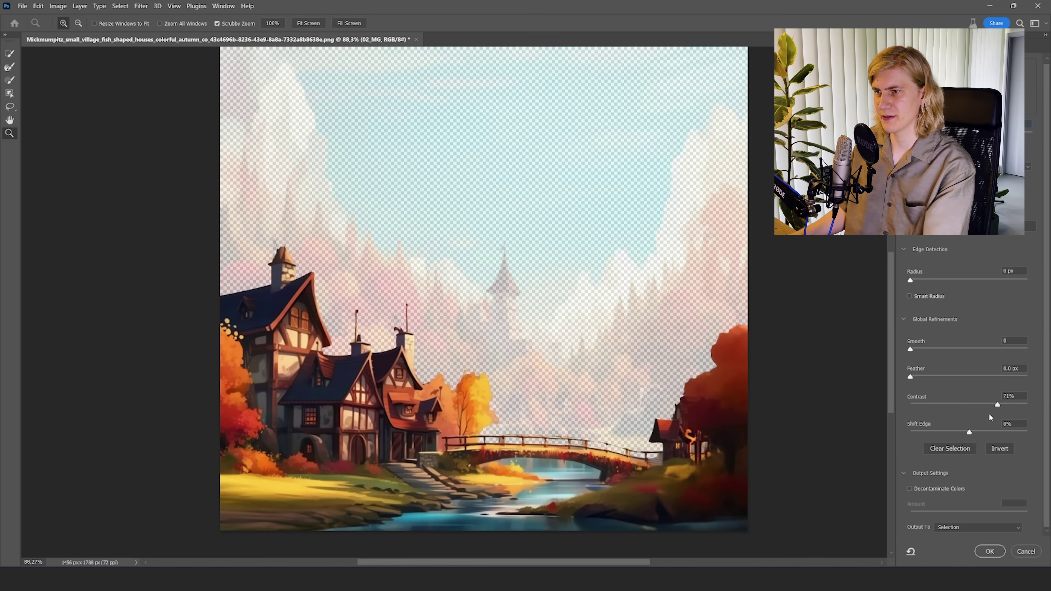
pyautogui.scroll(8, 785, 415)
pyautogui.scroll(3, 785, 414)
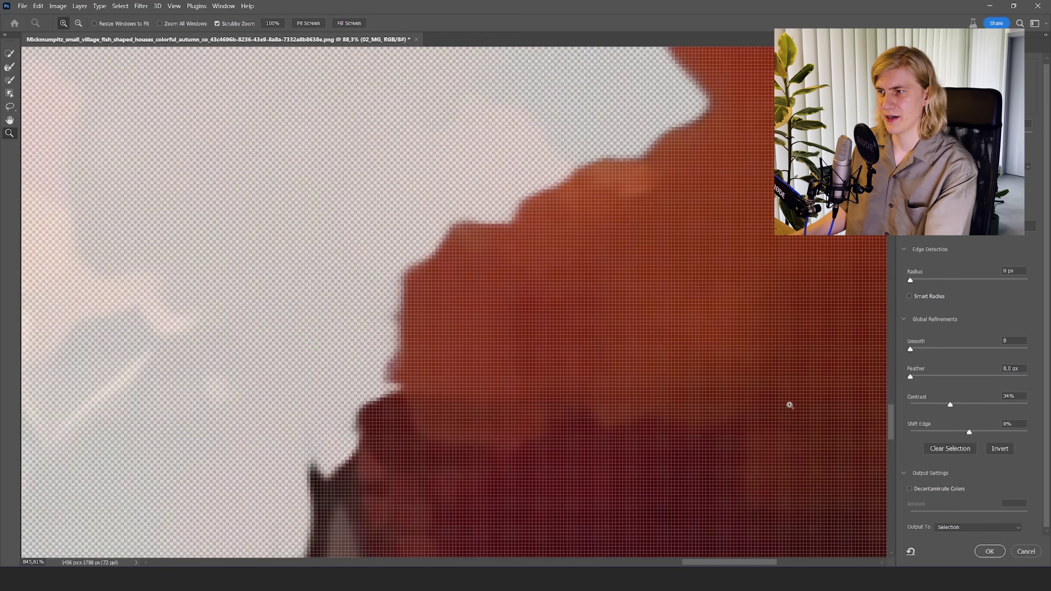
pyautogui.moveTo(952, 401); pyautogui.dragTo(857, 401)
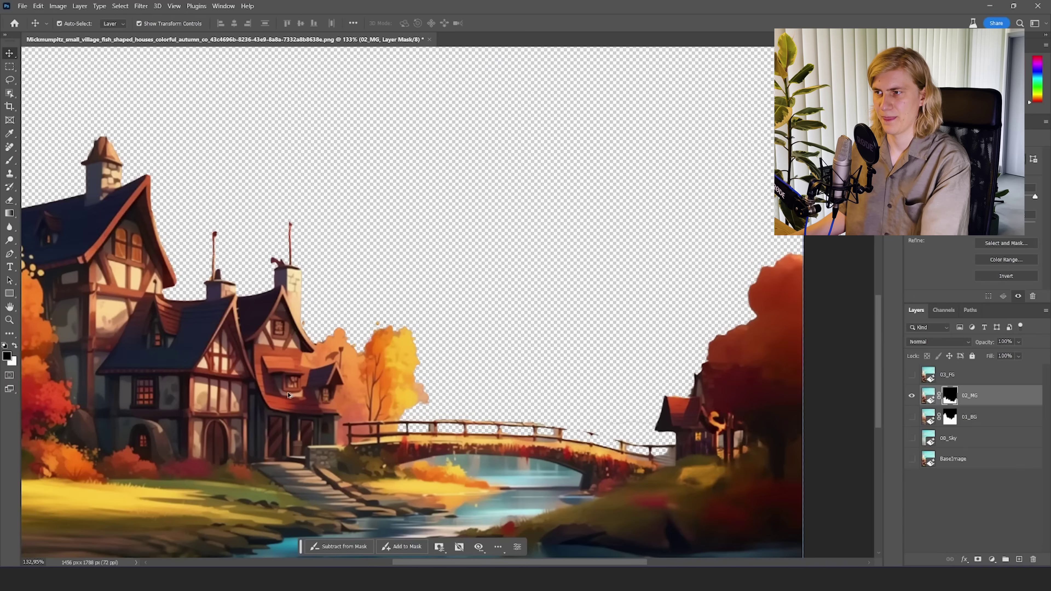
pyautogui.scroll(10, 741, 457)
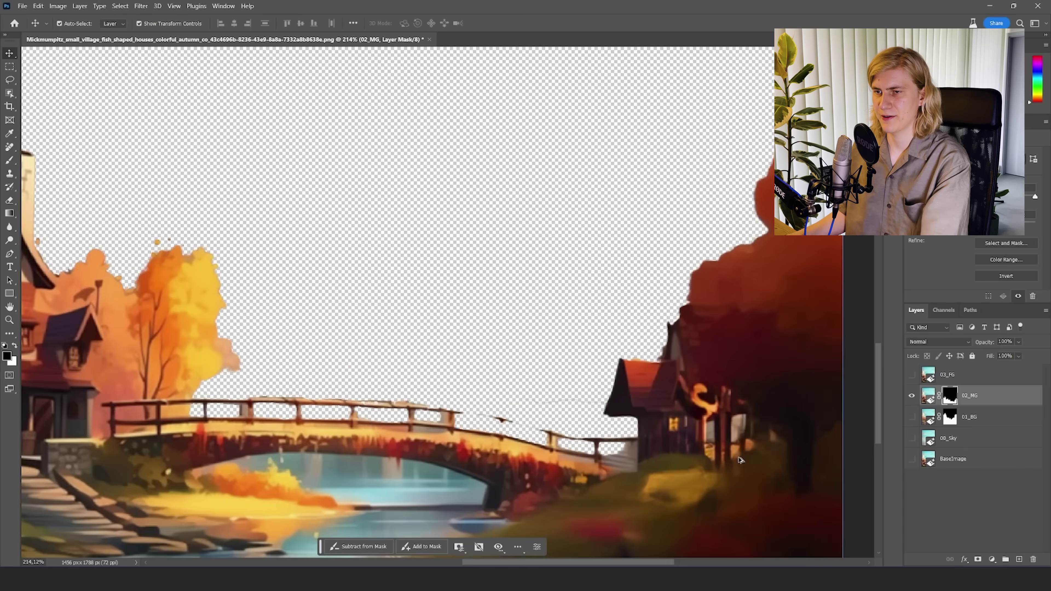
# Paint black on the 02_MG mask with a small brush to hide the thin stray line above the bridge.
pyautogui.scroll(-3, 554, 369)
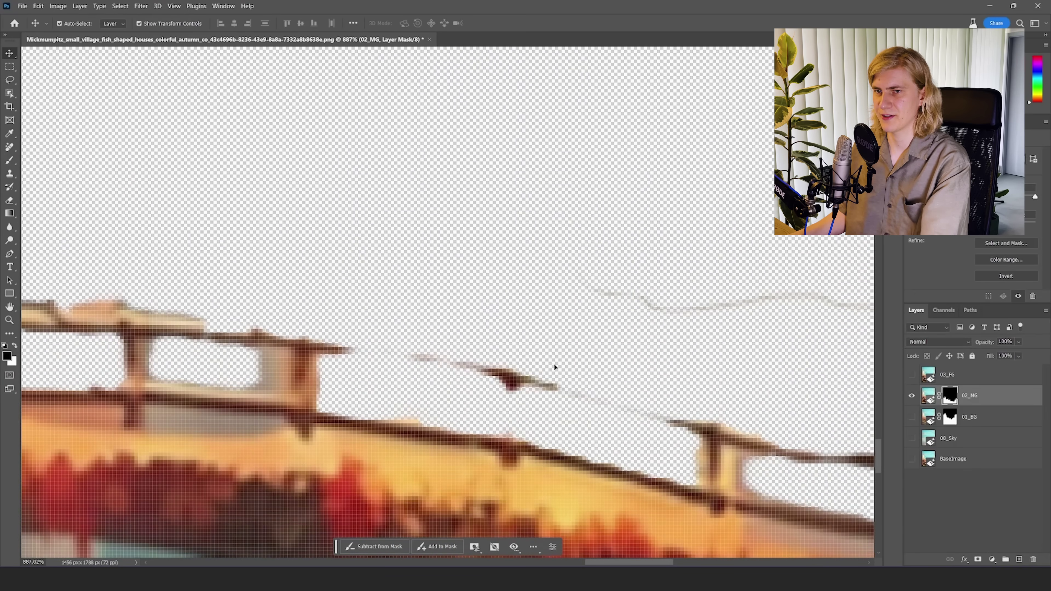
pyautogui.scroll(2, 755, 322)
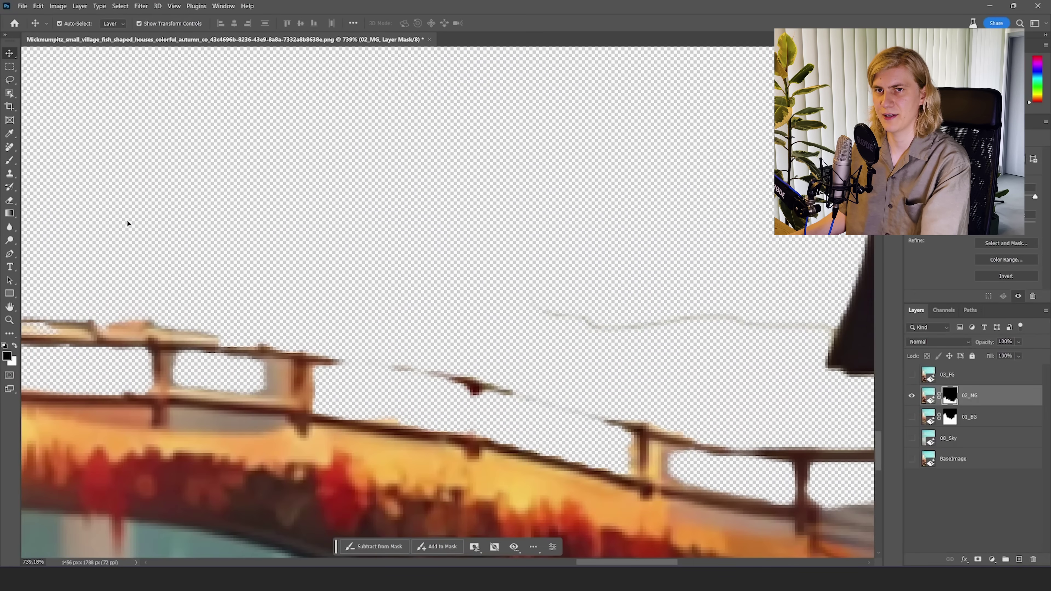
pyautogui.click(9, 160)
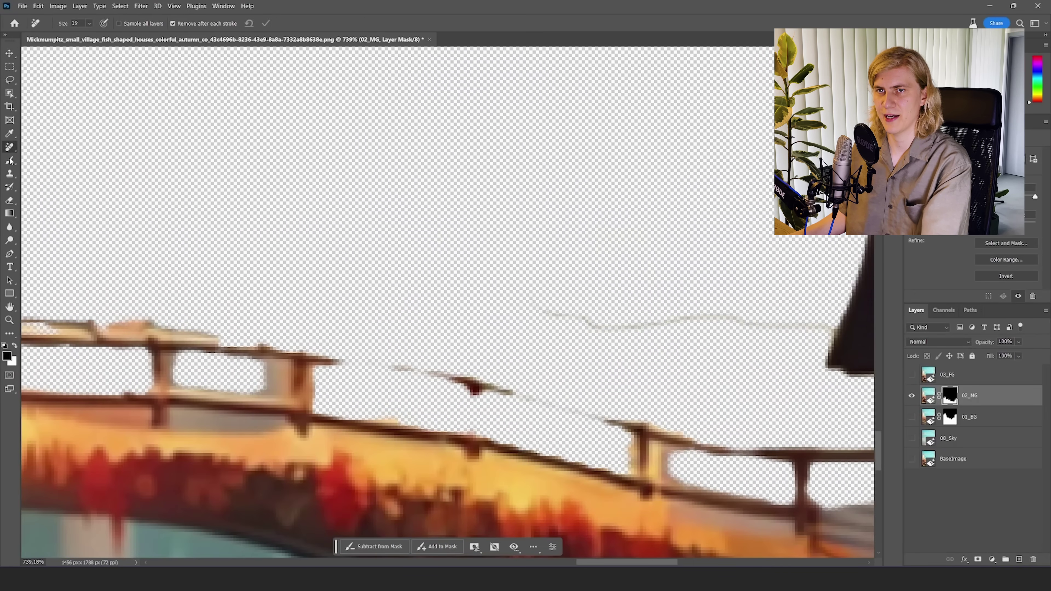
pyautogui.press('[')
pyautogui.press('[')
pyautogui.press('[')
pyautogui.press('[')
pyautogui.moveTo(536, 309); pyautogui.dragTo(813, 308)
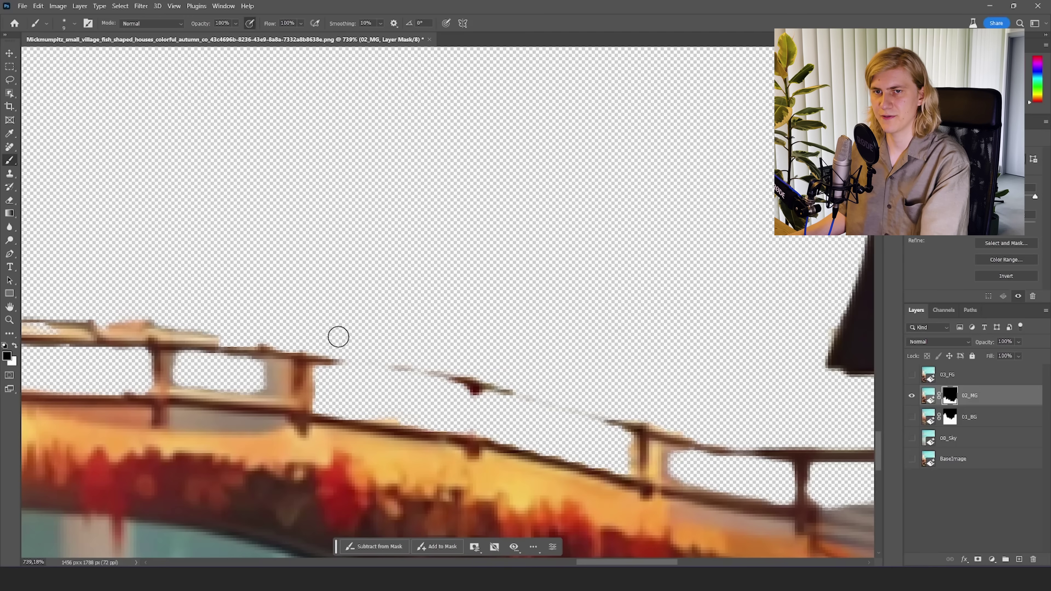
# Paint white on the 02_MG mask with a finer brush to restore the missing part of the bridge railing.
pyautogui.press('x')
pyautogui.press('[')
pyautogui.press('[')
pyautogui.press('[')
pyautogui.press('[')
pyautogui.press('[')
pyautogui.moveTo(301, 358); pyautogui.dragTo(499, 383)
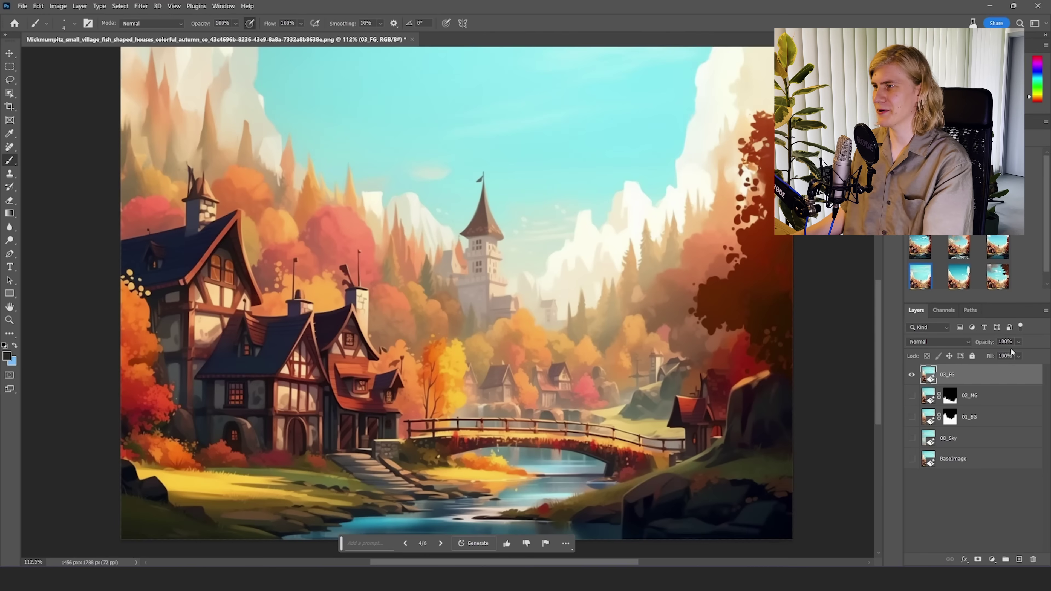
# Open 03_FG in Select and Mask and quick-select the dark red tree and the foreground rocks.
pyautogui.click(120, 6)
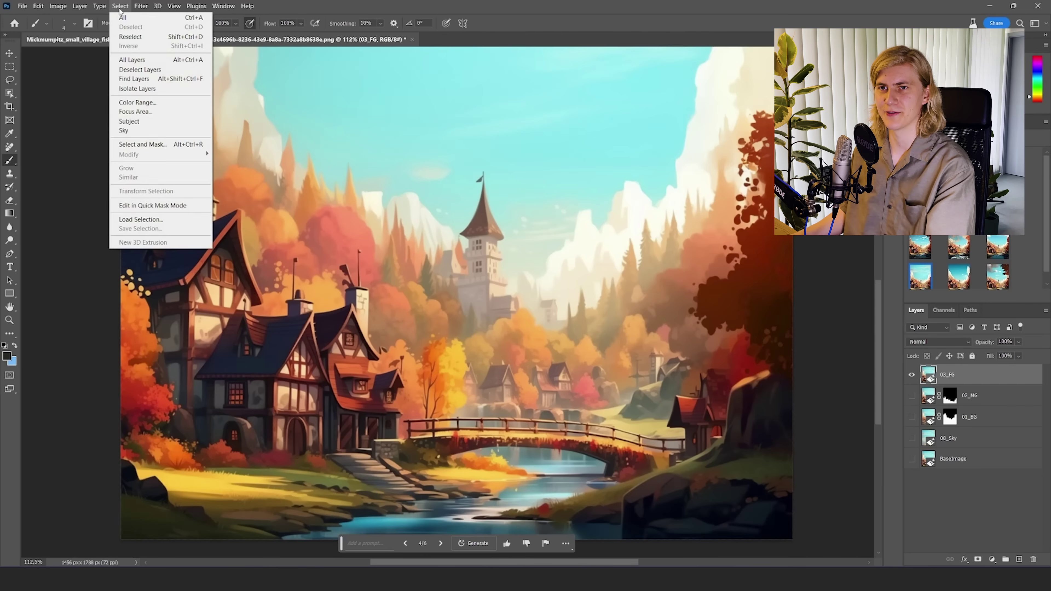
pyautogui.click(137, 141)
pyautogui.scroll(10, 786, 248)
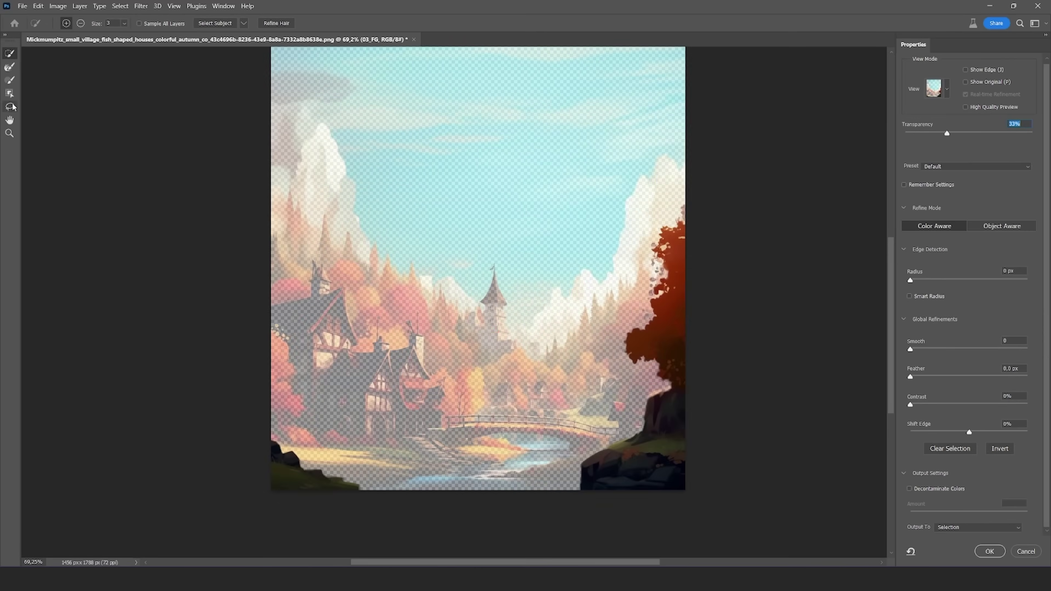
pyautogui.scroll(-4, 788, 200)
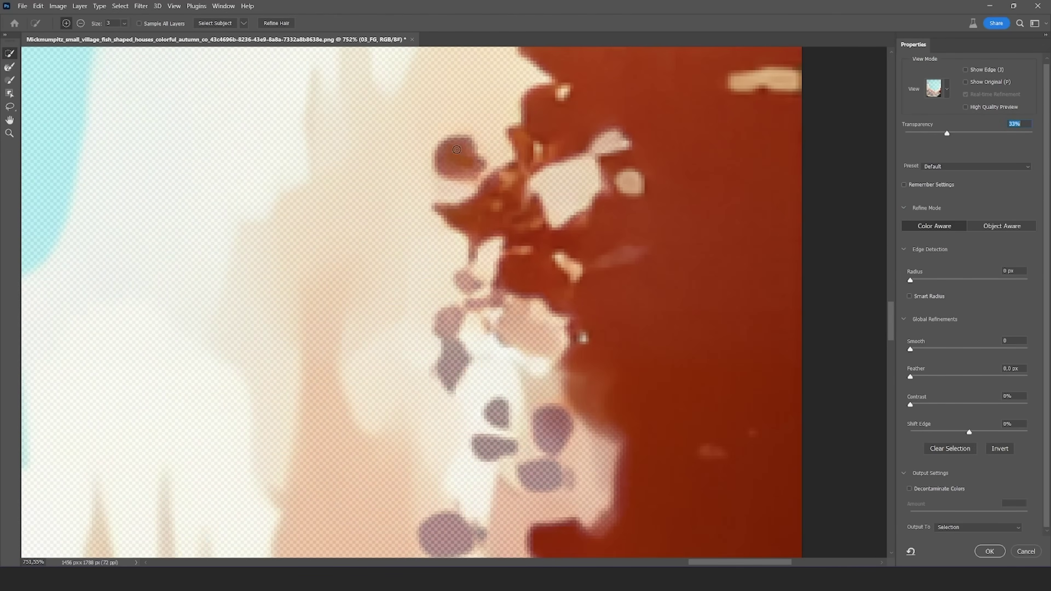
# Add the loose leaves along the upper outer edge of the red tree to the 03_FG selection.
pyautogui.click(453, 352)
pyautogui.click(551, 418)
pyautogui.click(534, 462)
pyautogui.scroll(-3, 544, 284)
pyautogui.click(444, 310)
pyautogui.click(434, 376)
pyautogui.click(434, 476)
pyautogui.click(401, 517)
# Add the isolated leaf shapes beside the red tree's lower foliage to the 03_FG selection.
pyautogui.scroll(-6, 401, 455)
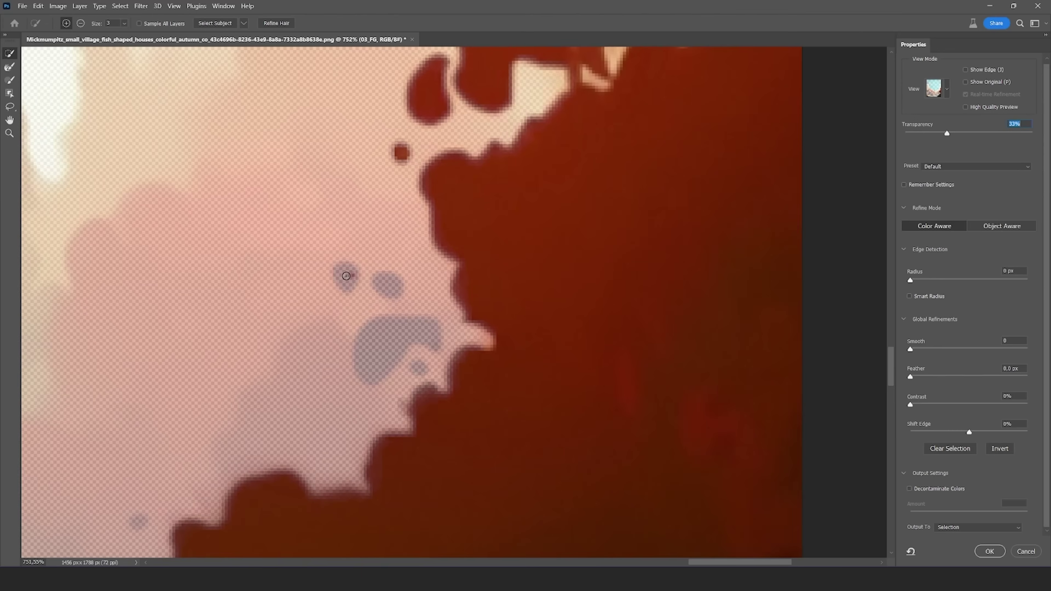
pyautogui.click(347, 275)
pyautogui.click(388, 288)
pyautogui.click(403, 352)
pyautogui.keyDown('alt'); pyautogui.click(429, 352); pyautogui.keyUp('alt')
pyautogui.keyDown('alt'); pyautogui.click(420, 369); pyautogui.keyUp('alt')
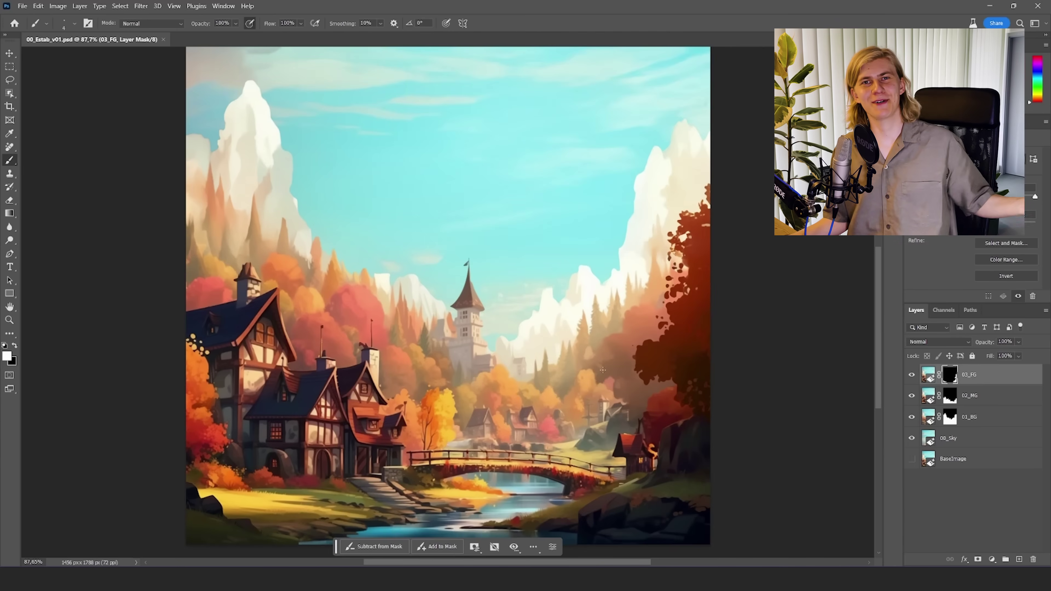
# Isolate 00_Sky and show 01_BG, 02_MG and 03_FG above it again to check the masked depth layers.
pyautogui.keyDown('alt'); pyautogui.click(912, 439); pyautogui.keyUp('alt')
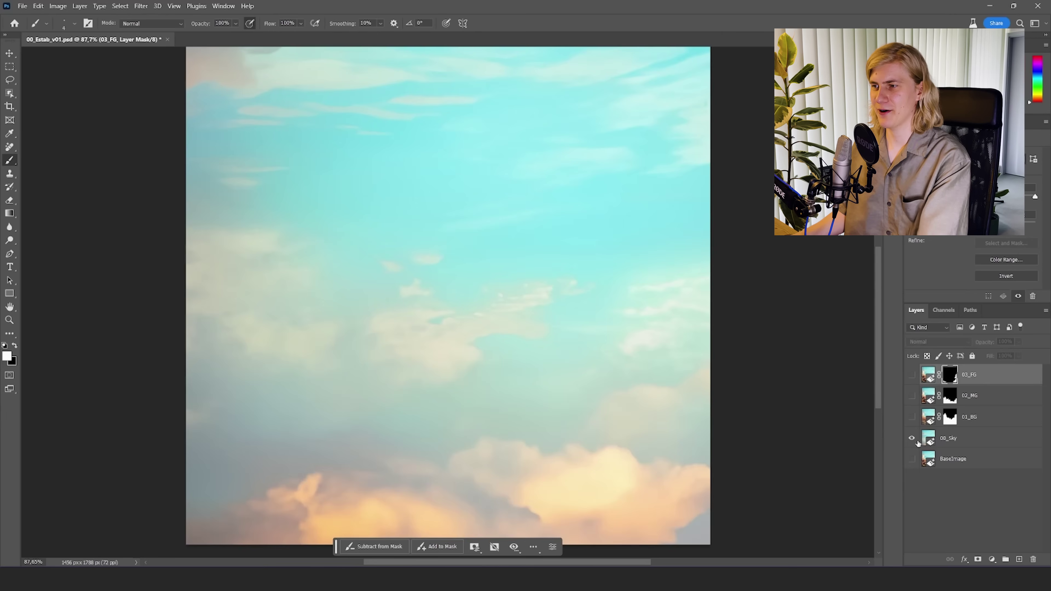
pyautogui.click(911, 438)
pyautogui.click(912, 438)
pyautogui.moveTo(912, 417); pyautogui.dragTo(912, 374)
pyautogui.click(22, 5)
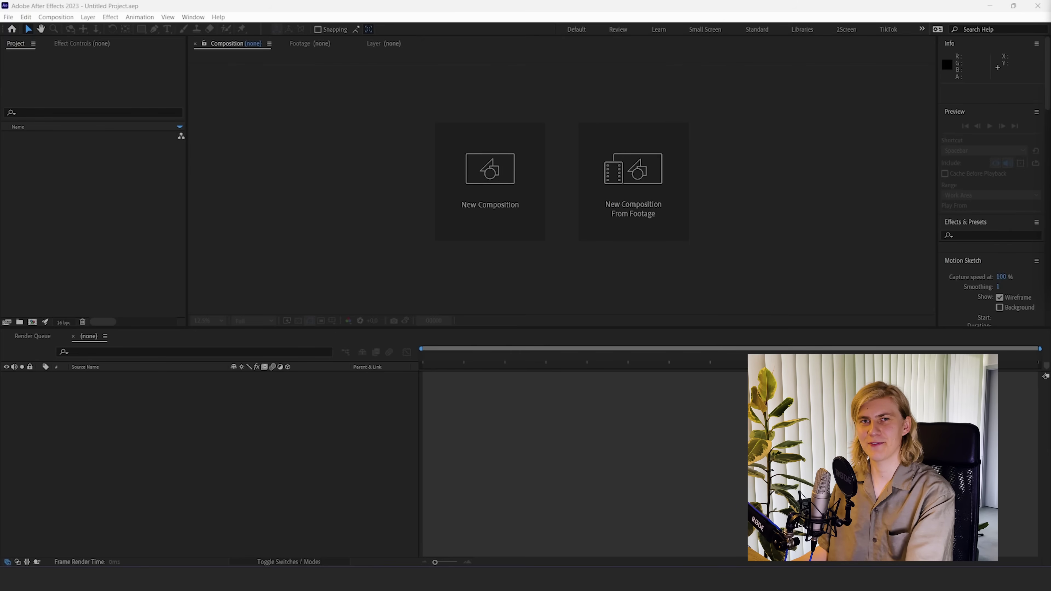
# Switch to After Effects, import 00_Estab_v01.psd as a Composition with Editable Layer Styles, and open the 00_Estab_v01 composition.
pyautogui.moveTo(411, 221); pyautogui.dragTo(76, 211)
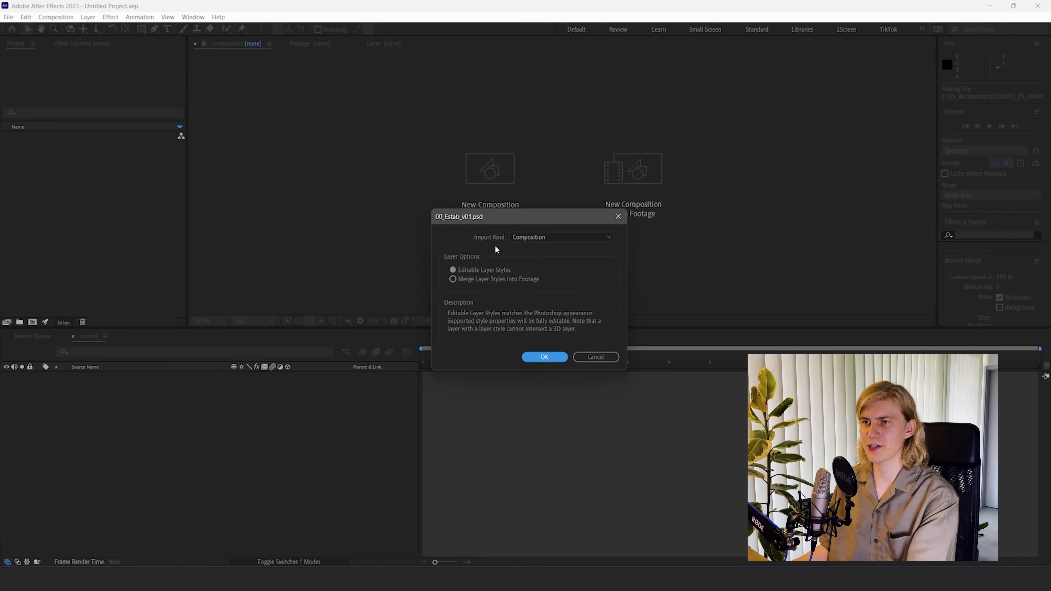
pyautogui.click(544, 357)
pyautogui.doubleClick(35, 147)
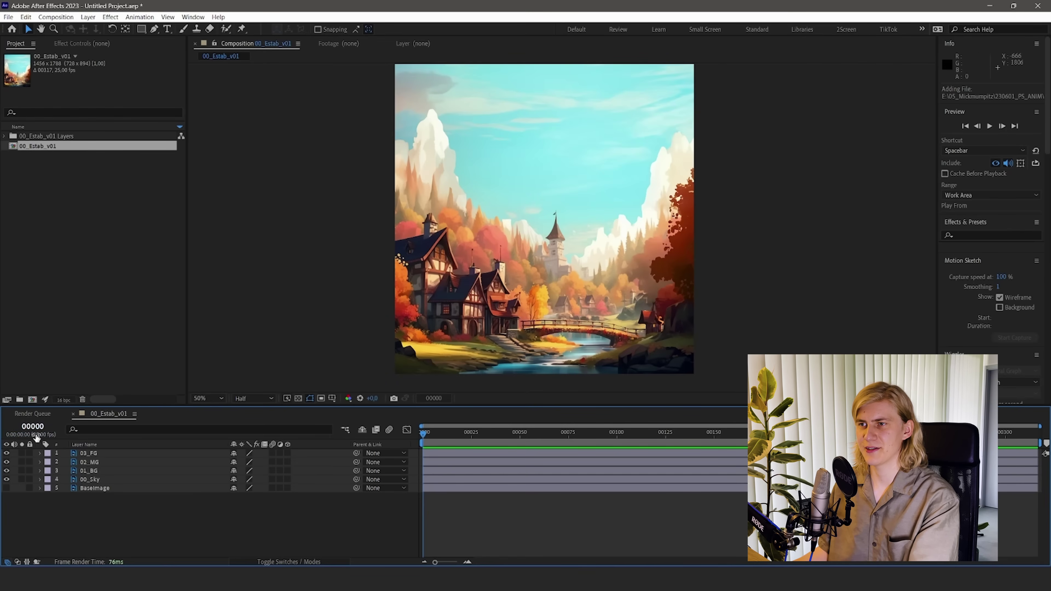
# Toggle the visibility of 02_MG and examine the imported layers from 03_FG to 00_Sky.
pyautogui.click(6, 462)
pyautogui.click(6, 461)
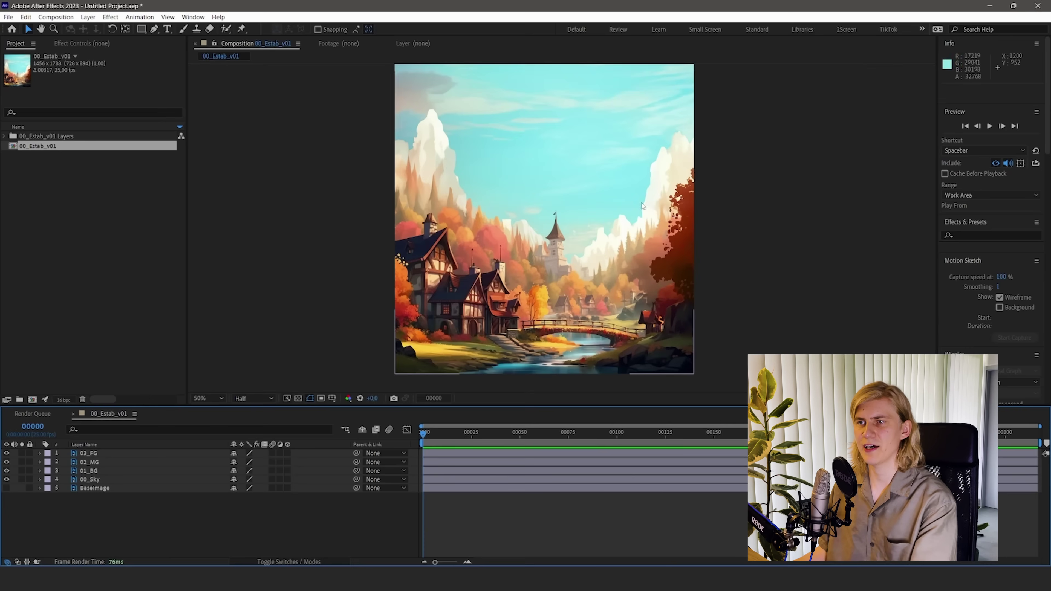
pyautogui.click(93, 453)
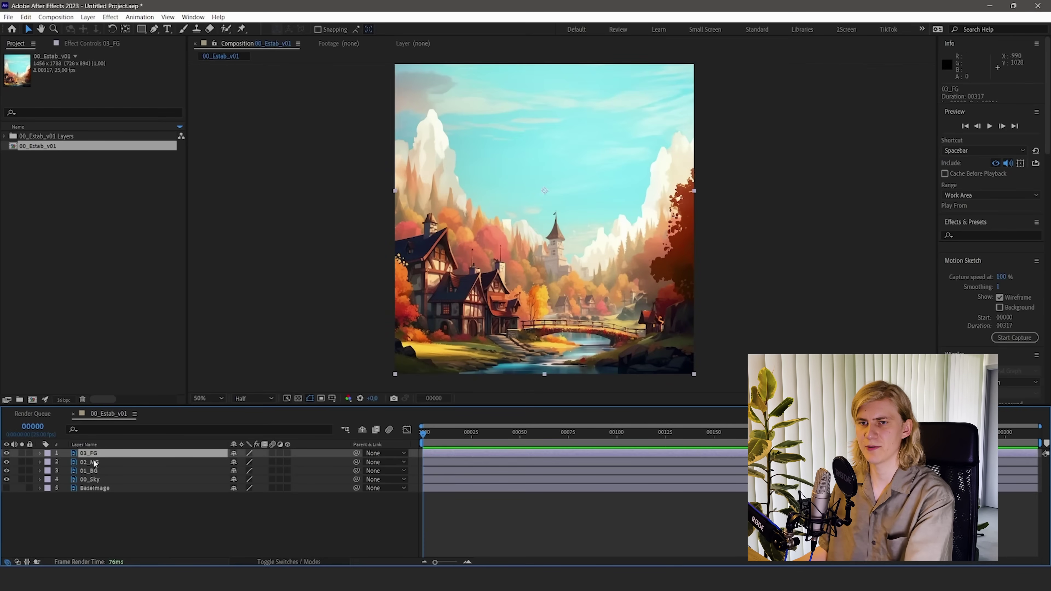
pyautogui.keyDown('shift'); pyautogui.click(93, 482); pyautogui.keyUp('shift')
pyautogui.click(104, 512)
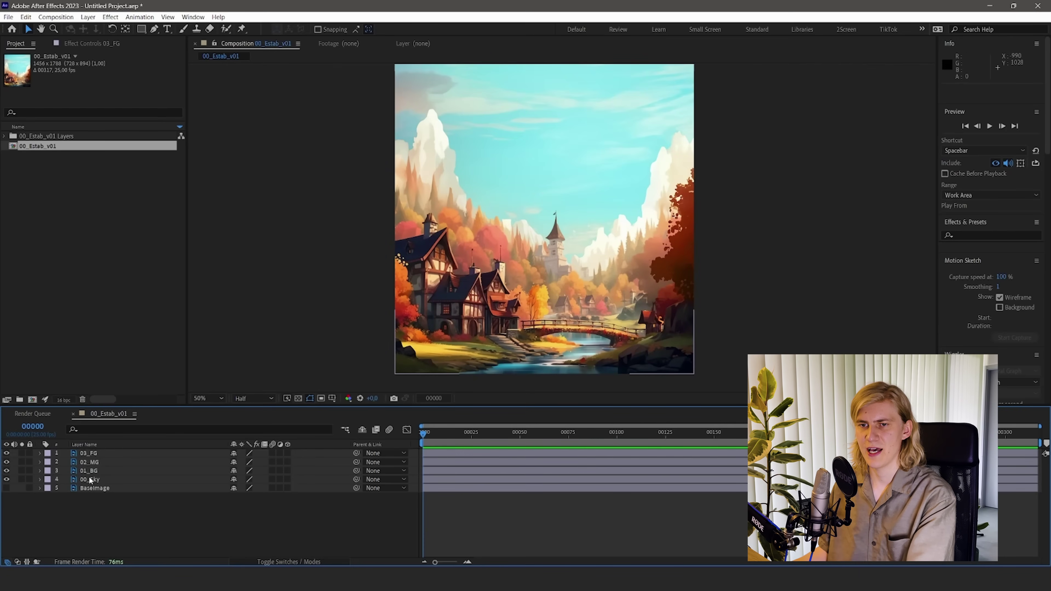
# Copy the layers 03_FG through 00_Sky and create a new composition with the HD 1920x1080, 25 fps preset.
pyautogui.click(90, 479)
pyautogui.click(98, 454)
pyautogui.keyDown('shift'); pyautogui.click(97, 479); pyautogui.keyUp('shift')
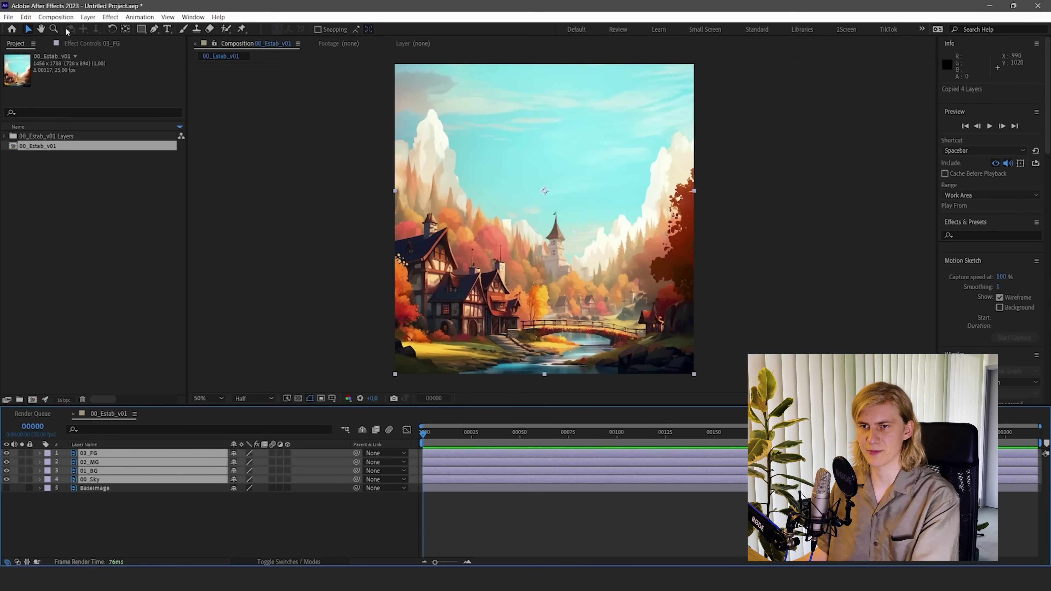
pyautogui.click(56, 16)
pyautogui.click(71, 29)
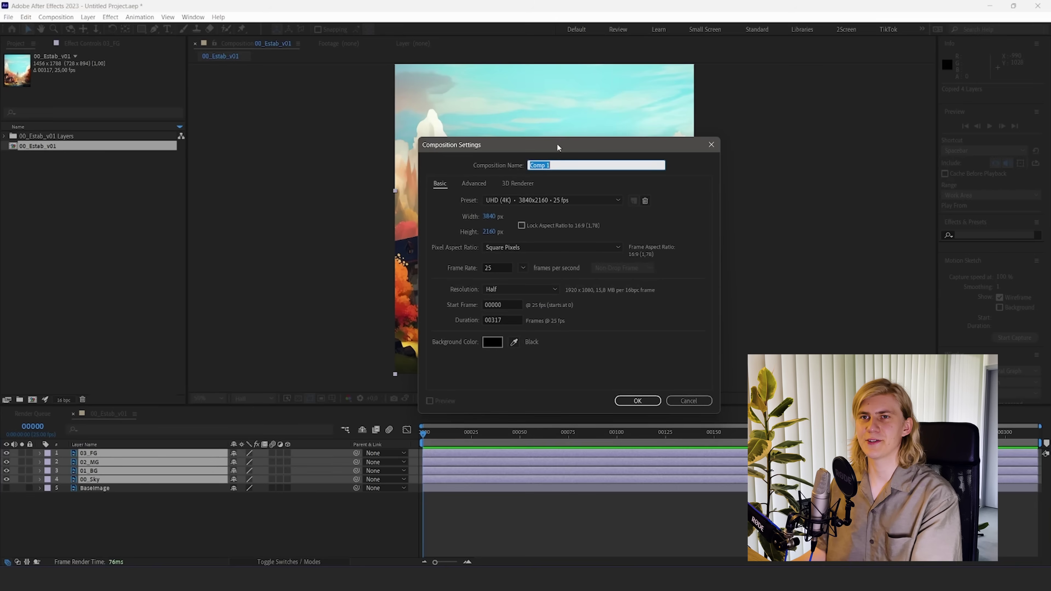
pyautogui.click(554, 200)
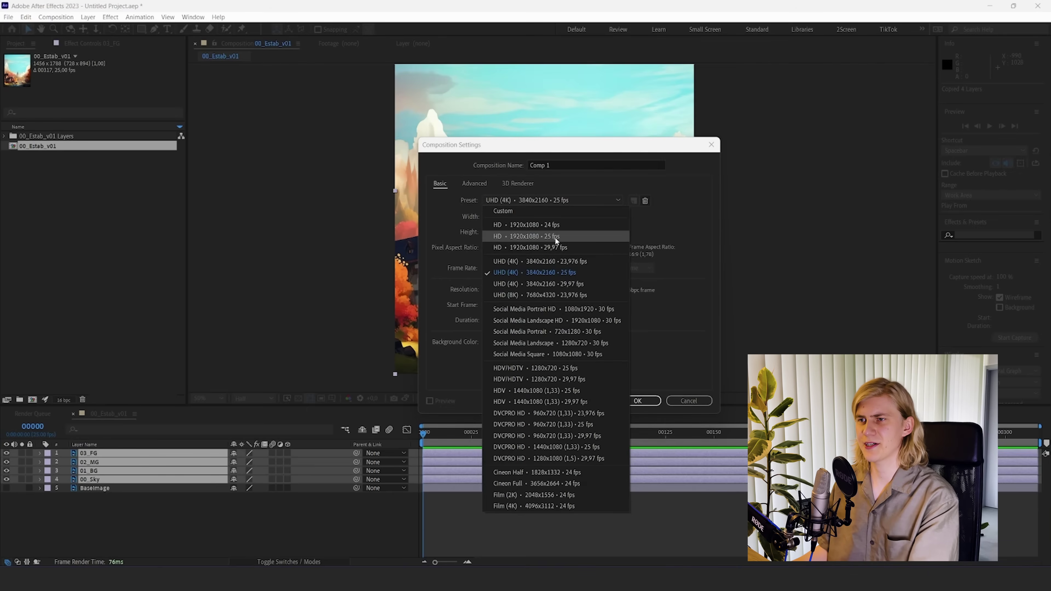
pyautogui.click(522, 236)
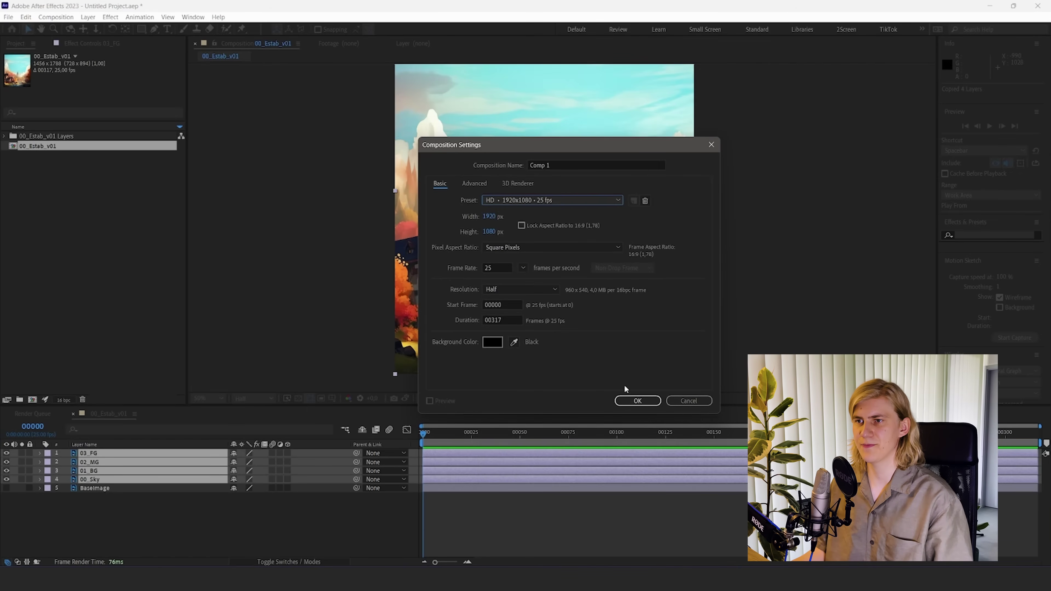
pyautogui.click(631, 400)
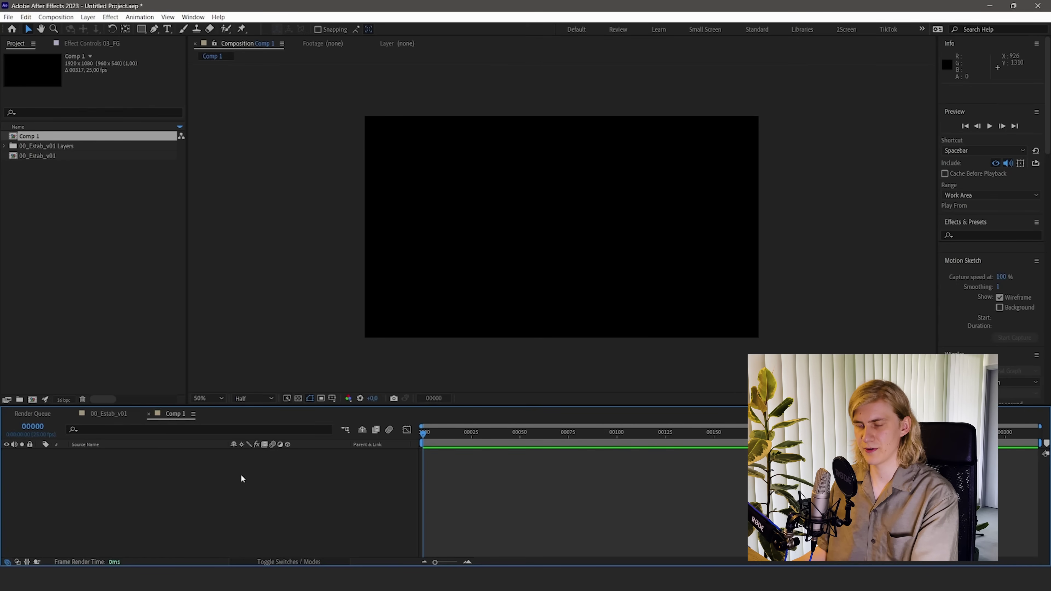
# Paste the four copied layers into Comp 1 and reposition them together to about 962, 468 so the village is in frame.
pyautogui.hotkey('ctrl', 'v')
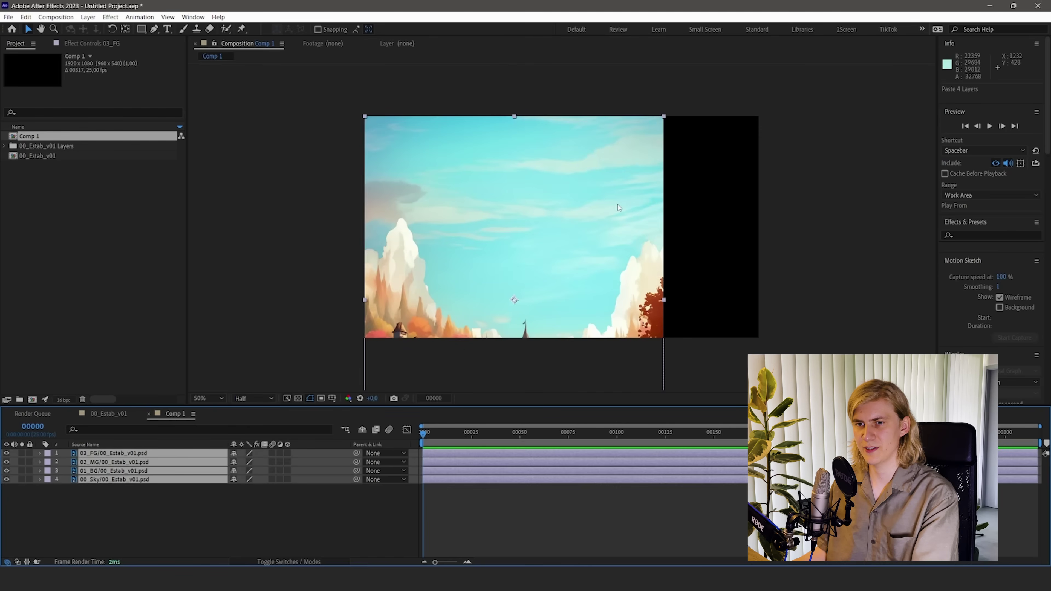
pyautogui.moveTo(574, 327); pyautogui.dragTo(658, 211)
pyautogui.moveTo(658, 211); pyautogui.dragTo(615, 231)
# Add a One-Node Camera to Comp 1, keeping the other camera settings at their defaults.
pyautogui.rightClick(184, 526)
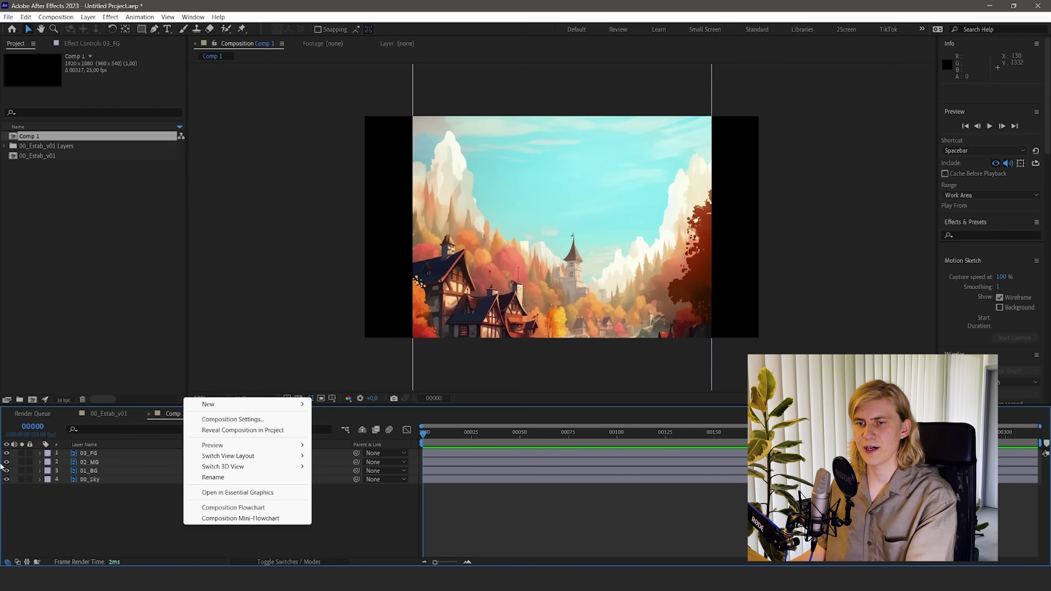
pyautogui.moveTo(240, 406)
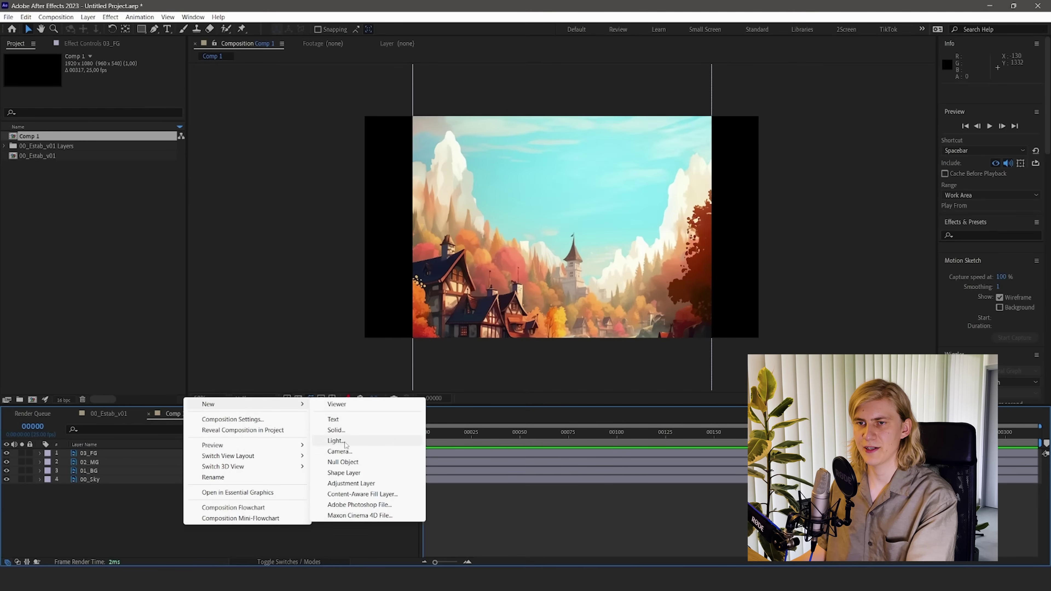
pyautogui.click(340, 451)
pyautogui.click(451, 196)
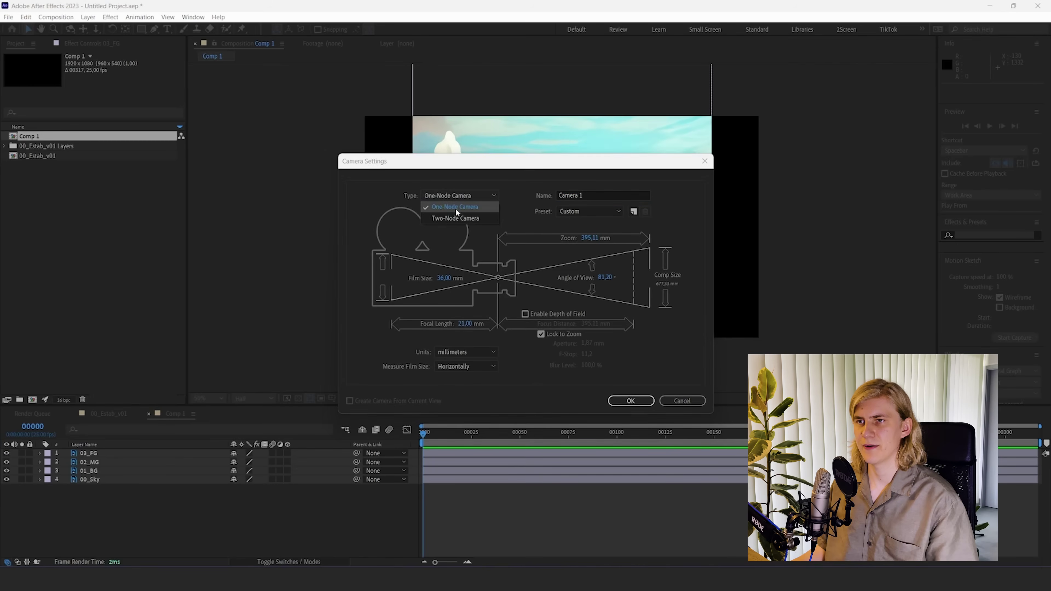
pyautogui.click(490, 172)
pyautogui.click(462, 198)
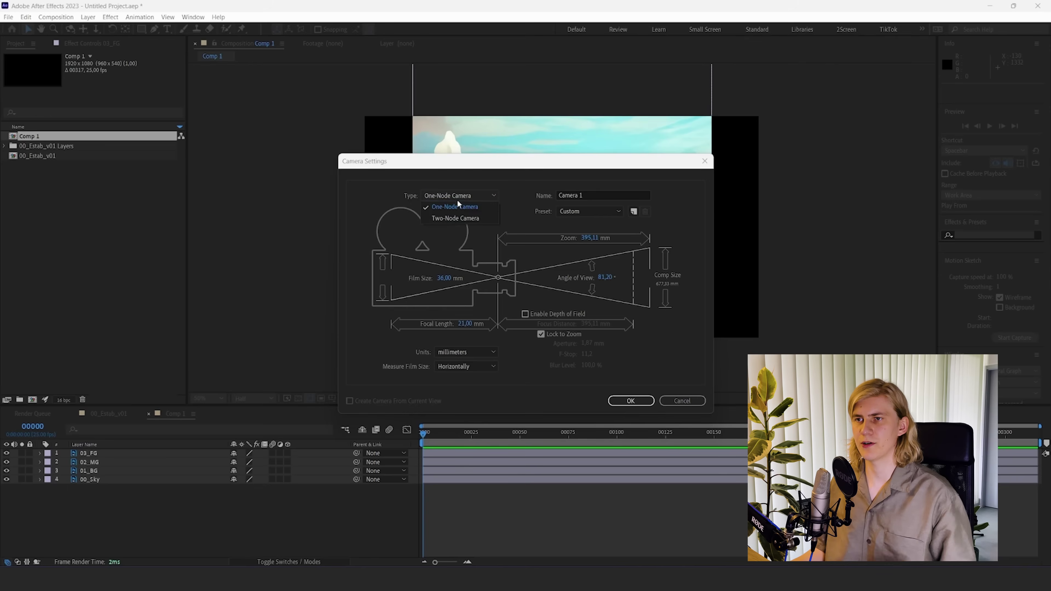
pyautogui.click(447, 218)
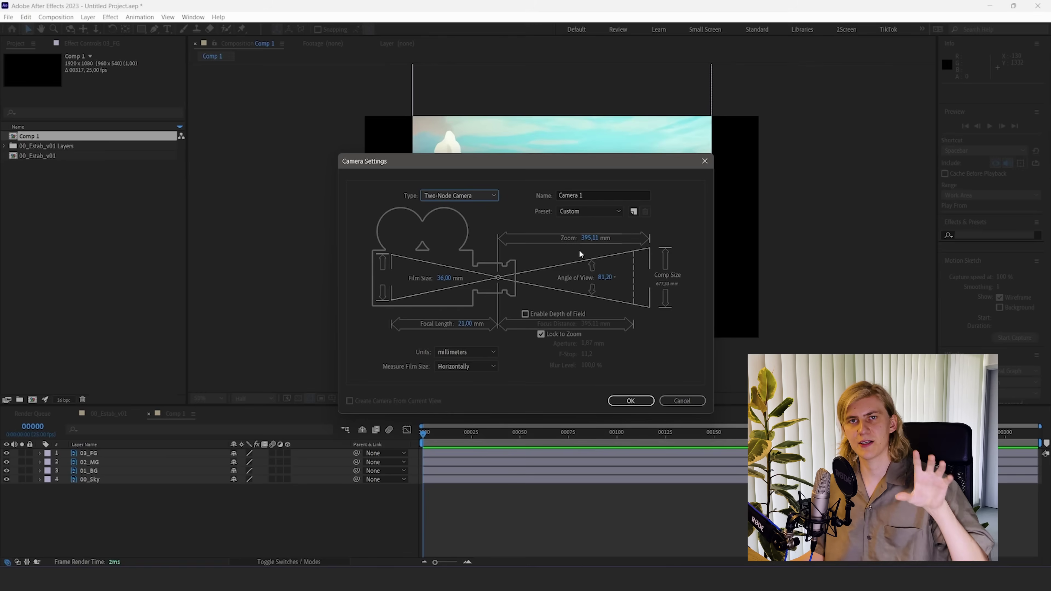
pyautogui.click(464, 196)
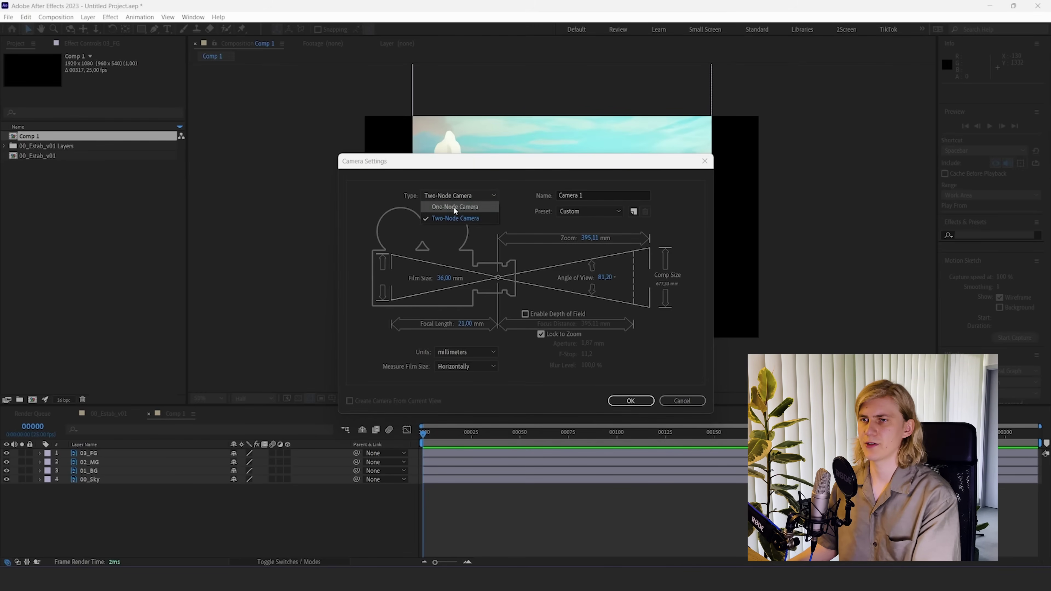
pyautogui.click(452, 206)
pyautogui.click(631, 401)
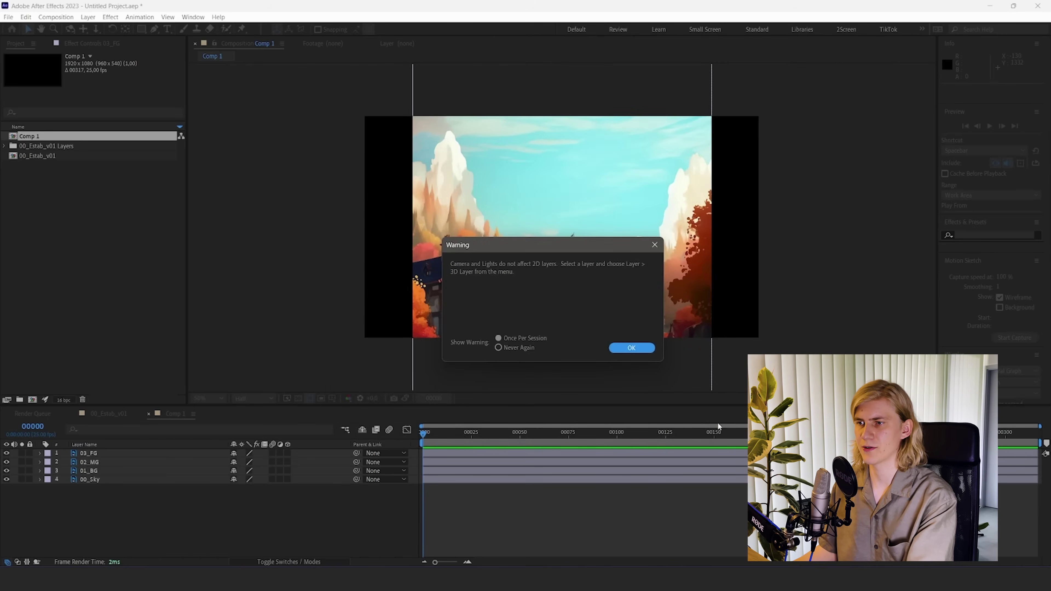
pyautogui.press('Return')
# Reveal the camera's Position property and turn the layers 03_FG through 00_Sky into 3D layers.
pyautogui.press('p')
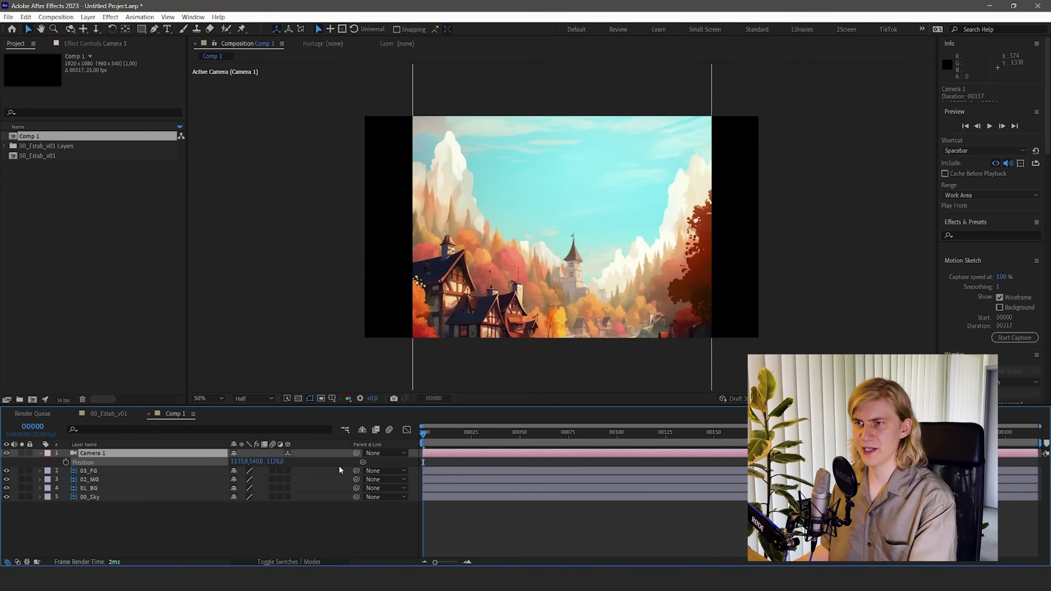
pyautogui.hotkey('ctrl', 'z')
pyautogui.click(135, 472)
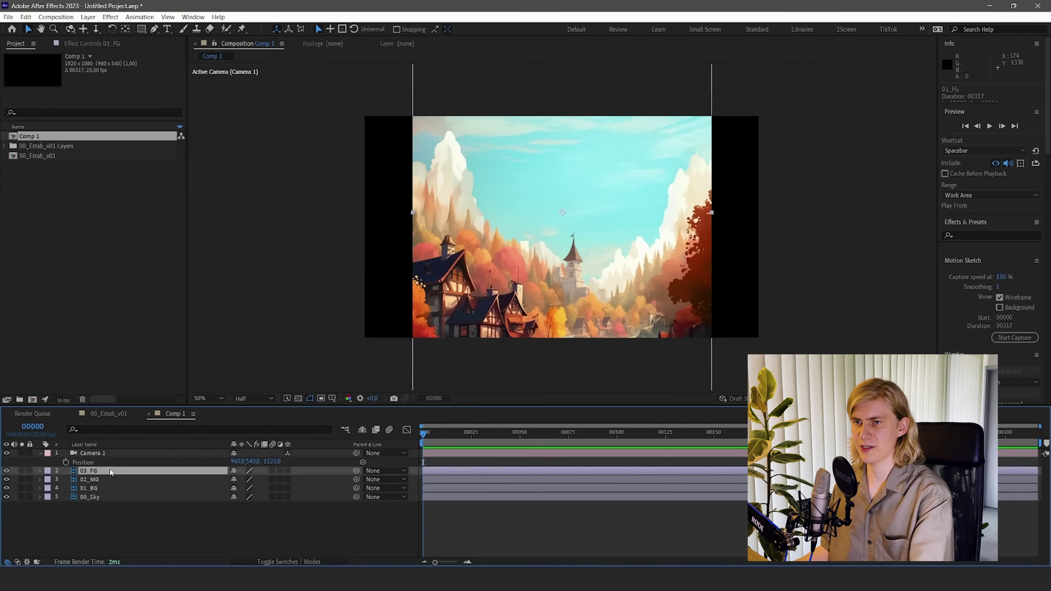
pyautogui.keyDown('shift'); pyautogui.click(107, 497); pyautogui.keyUp('shift')
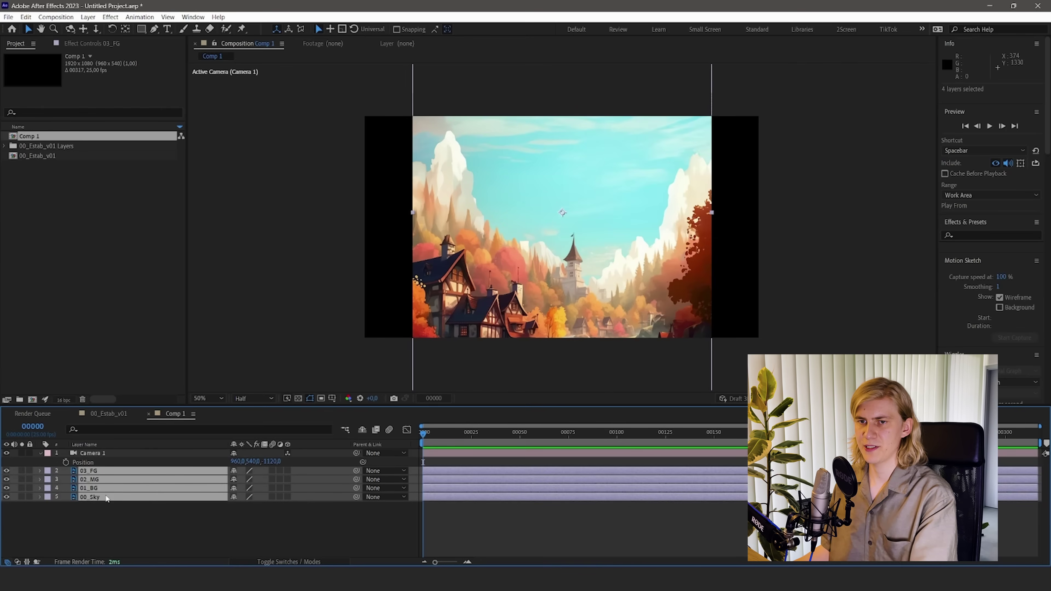
pyautogui.click(289, 472)
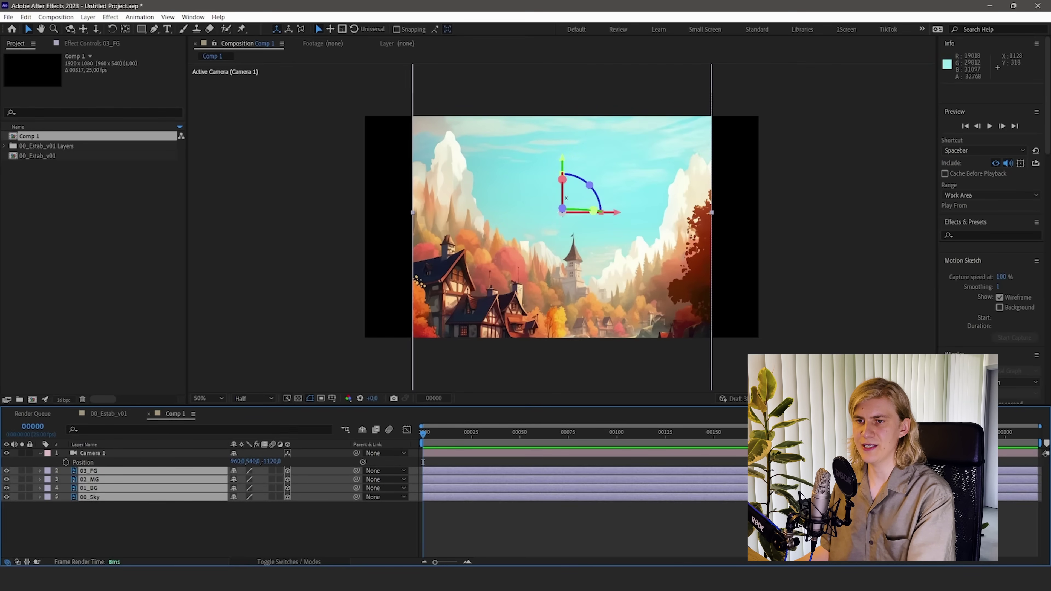
# Reveal the Position property of 03_FG and set its Z position to -1000 to bring it towards the camera.
pyautogui.click(99, 471)
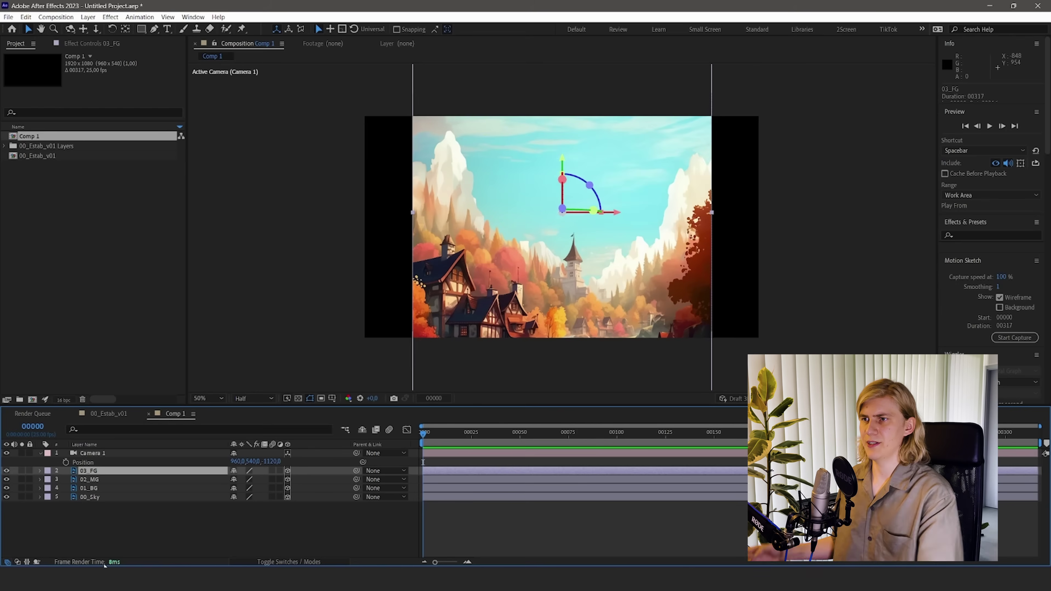
pyautogui.press('p')
pyautogui.moveTo(265, 480); pyautogui.dragTo(274, 480)
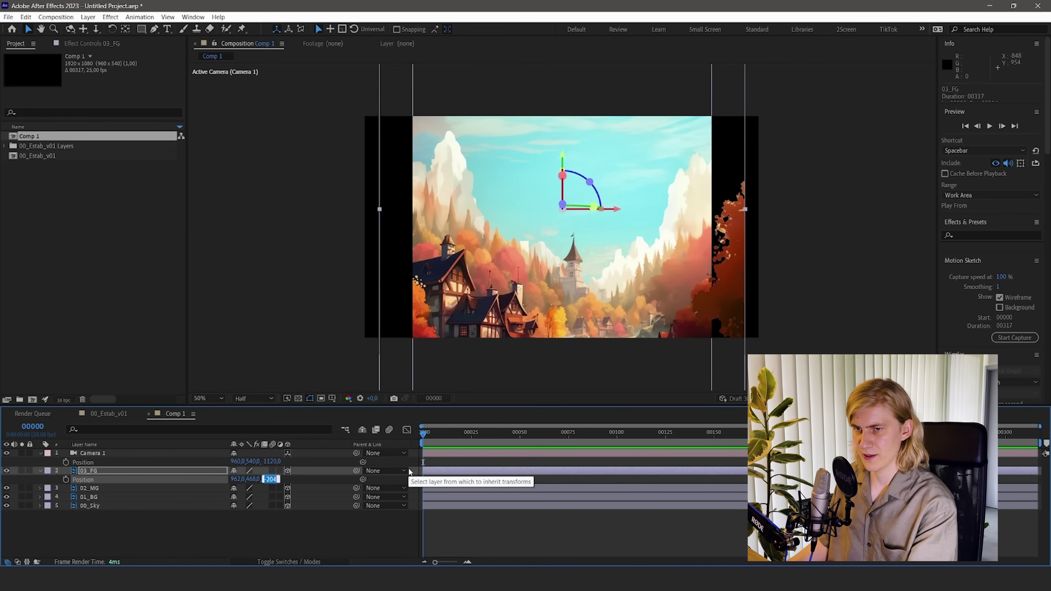
pyautogui.write('-1000')
pyautogui.press('Return')
# Scale 03_FG to 14.5% and 02_MG to 133% so the foreground and middle-ground layers span the frame width.
pyautogui.scroll(-7, 577, 181)
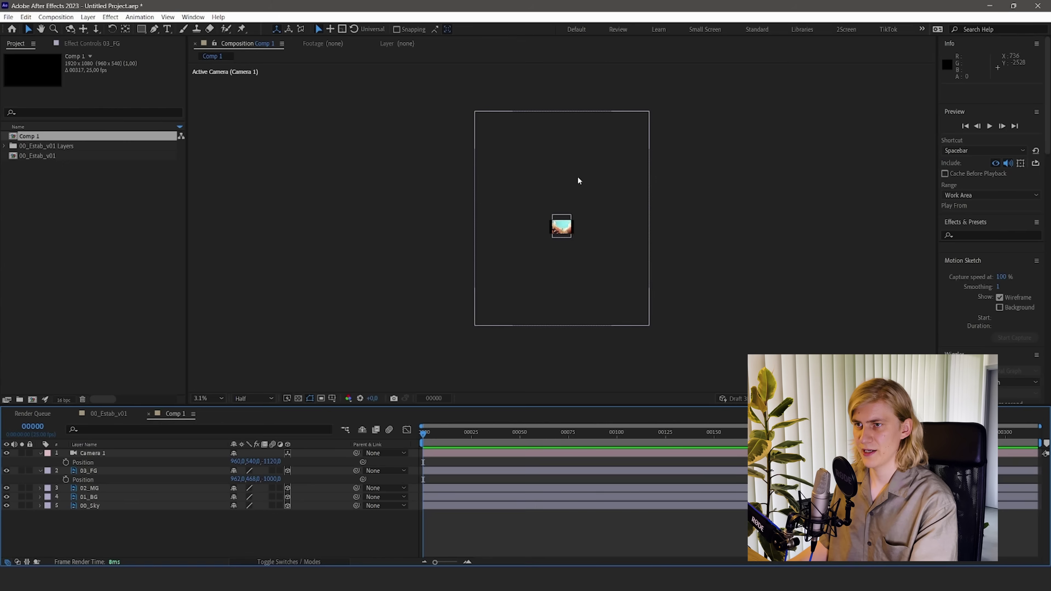
pyautogui.scroll(2, 535, 143)
pyautogui.scroll(-2, 599, 188)
pyautogui.click(596, 163)
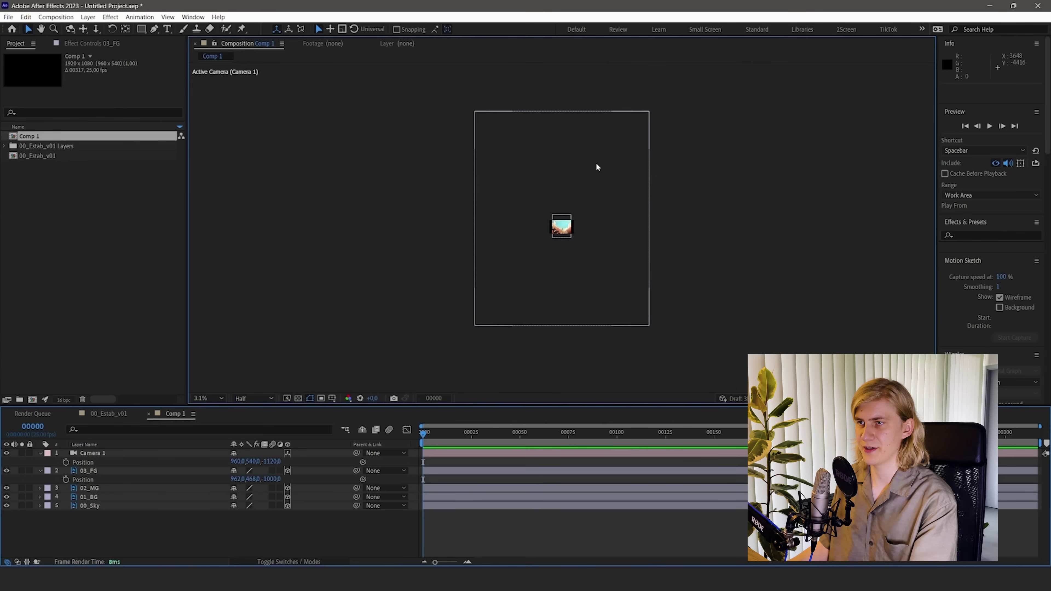
pyautogui.scroll(3, 608, 225)
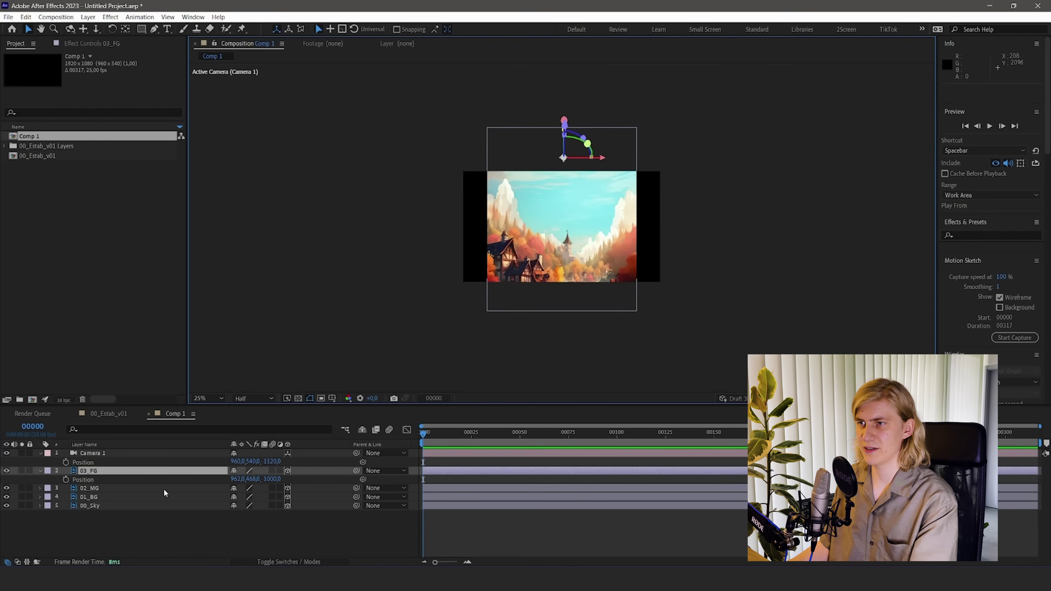
pyautogui.press('s')
pyautogui.moveTo(248, 479); pyautogui.dragTo(205, 483)
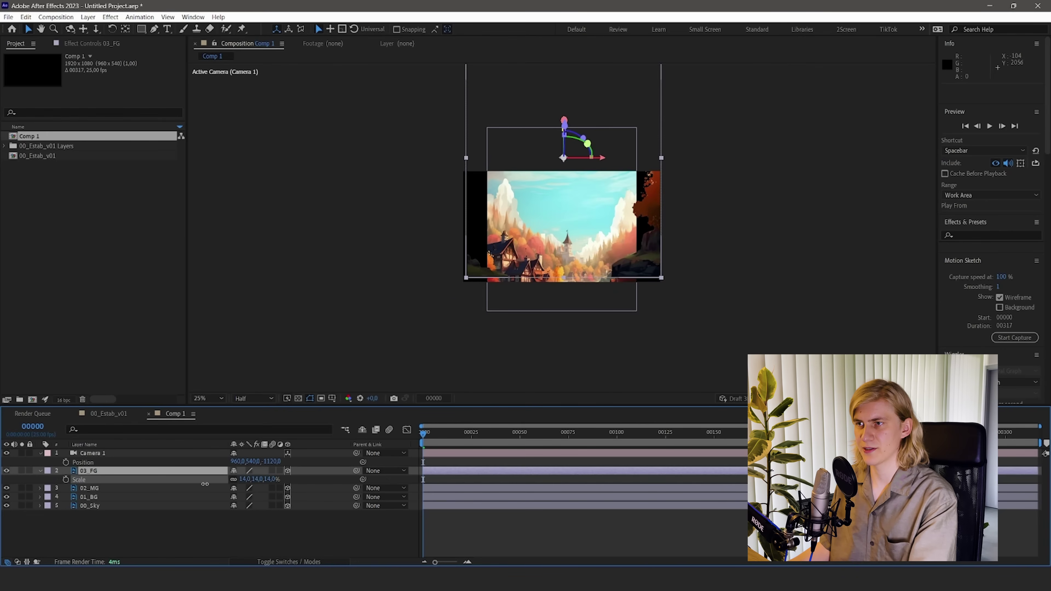
pyautogui.scroll(1, 628, 218)
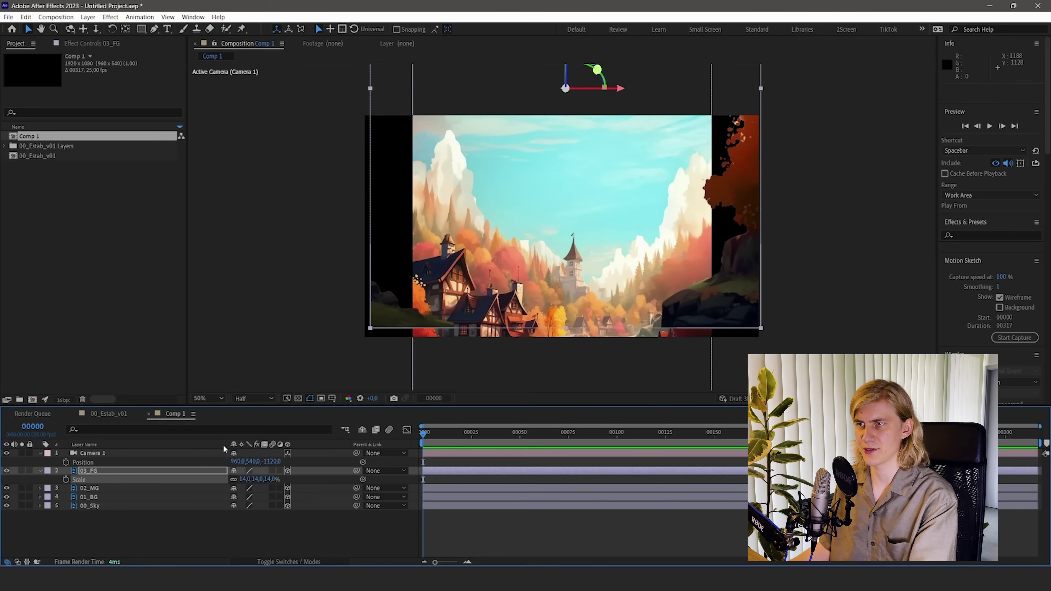
pyautogui.click(246, 479)
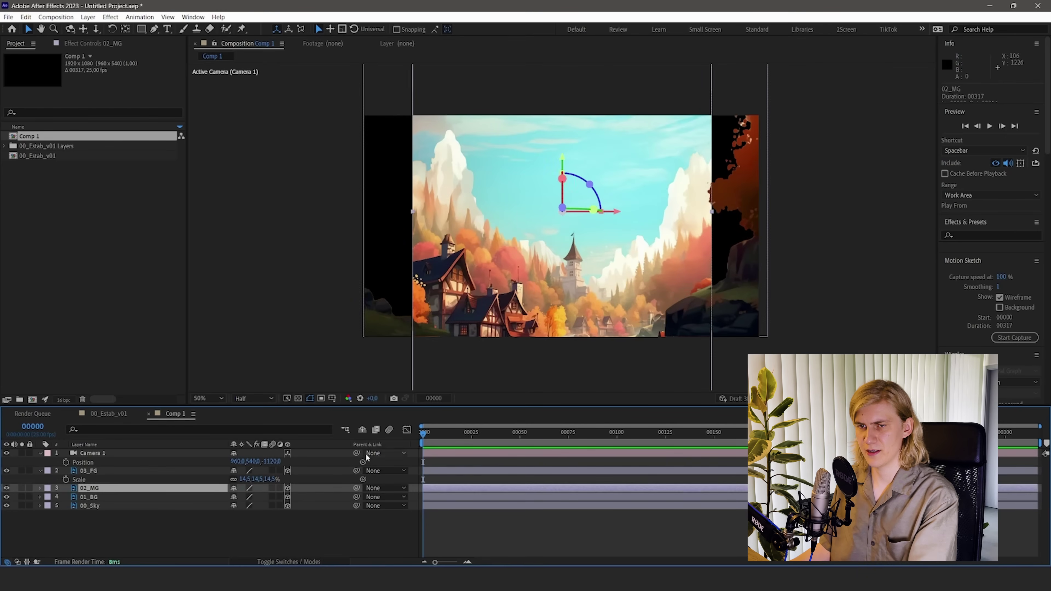
pyautogui.press('s')
pyautogui.moveTo(251, 502); pyautogui.dragTo(265, 502)
# Push the distant layers back by setting the Z position of 01_BG to 5000 and of 00_Sky to 8000.
pyautogui.click(103, 505)
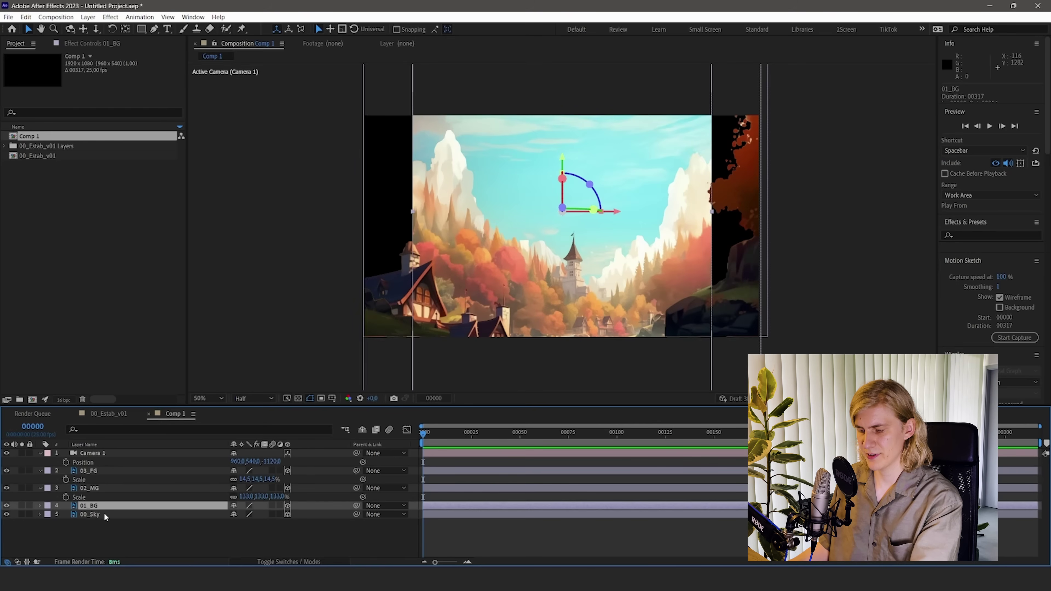
pyautogui.press('p')
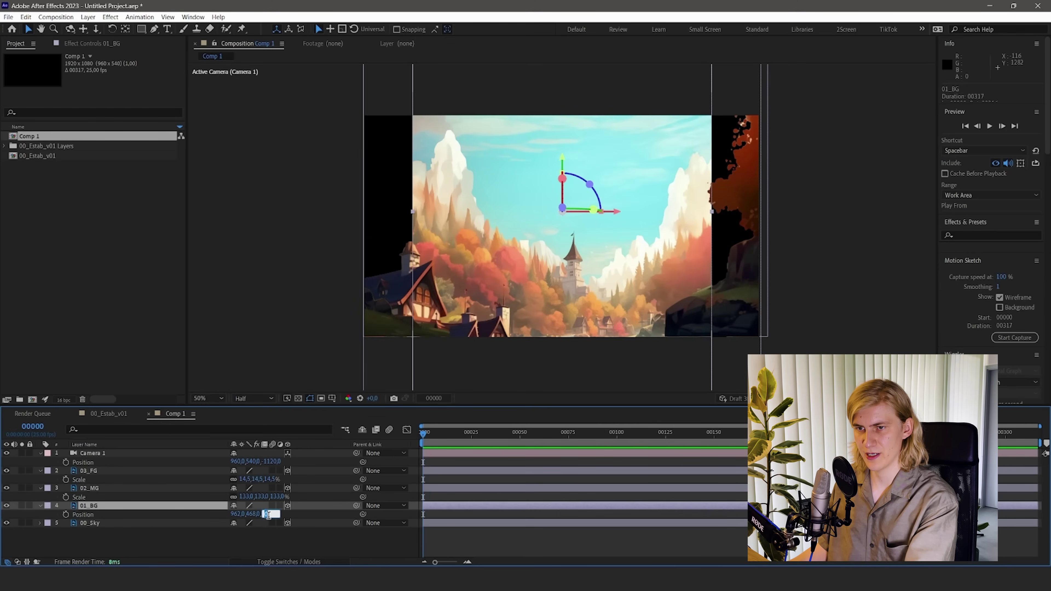
pyautogui.write('5000')
pyautogui.click(277, 538)
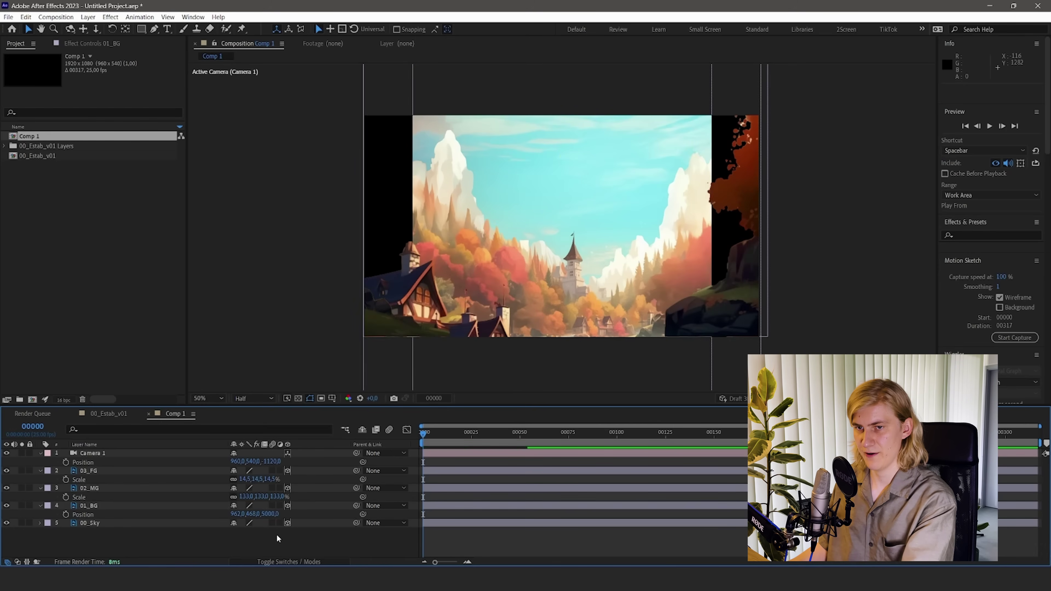
pyautogui.click(146, 524)
pyautogui.press('p')
pyautogui.click(266, 531)
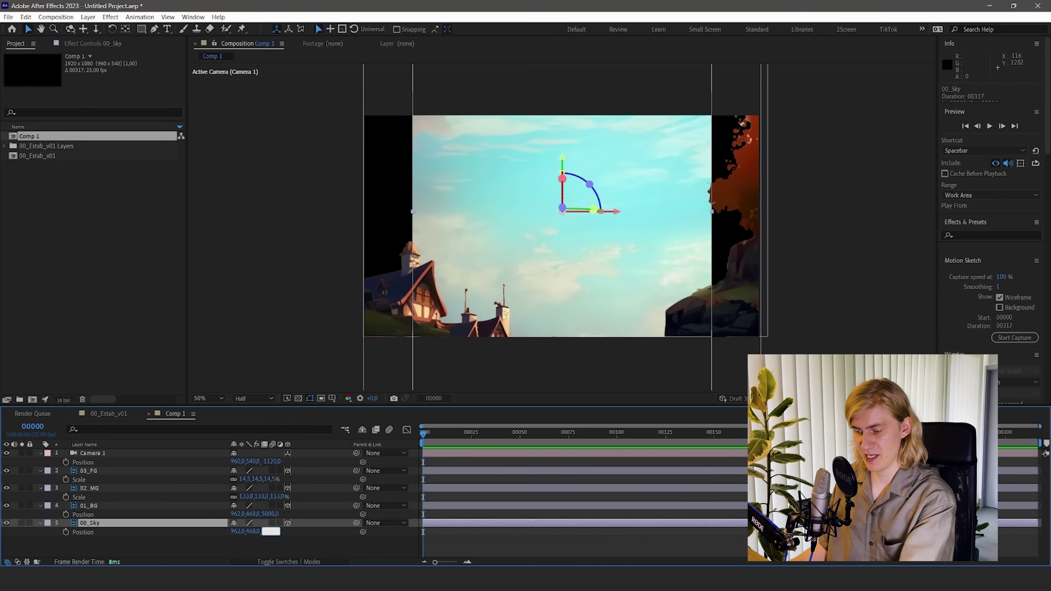
pyautogui.write('8000')
pyautogui.click(282, 539)
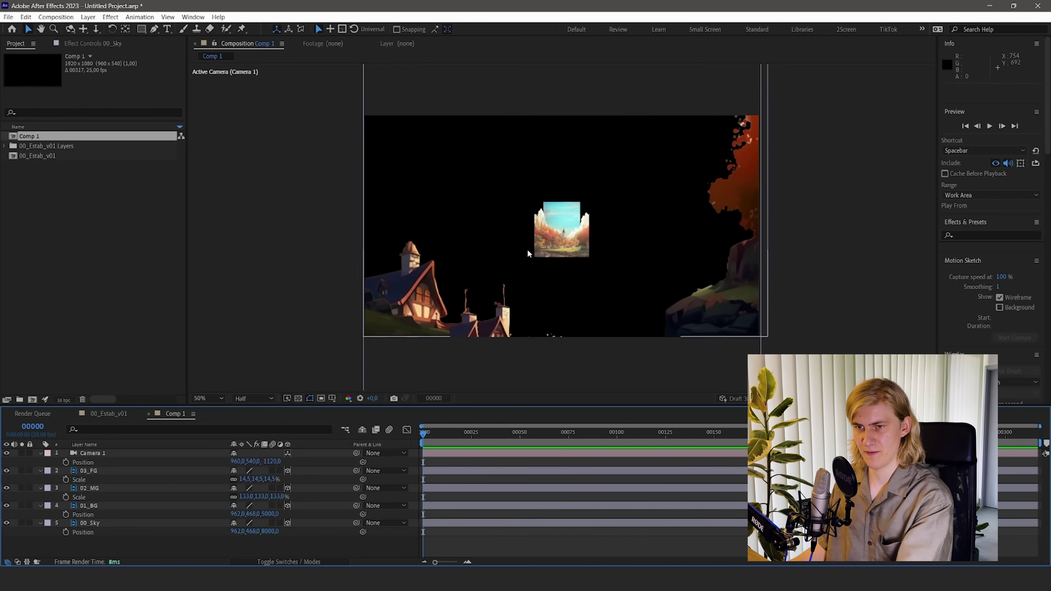
# Scale 00_Sky to 1136% and 01_BG to 745% so both distant layers fill the frame width.
pyautogui.click(124, 523)
pyautogui.press('s')
pyautogui.moveTo(259, 532); pyautogui.dragTo(800, 521)
pyautogui.click(101, 506)
pyautogui.press('s')
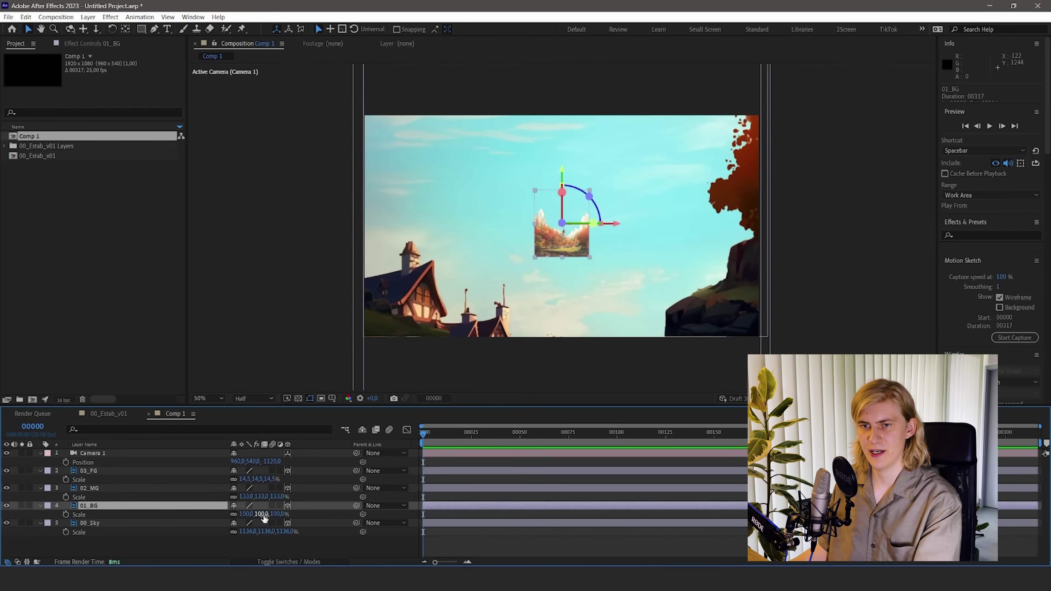
pyautogui.moveTo(264, 518); pyautogui.dragTo(590, 509)
# Keyframe Camera 1's position at frame 0 with its Y position raised to about -2293, and move to frame 316.
pyautogui.moveTo(252, 461); pyautogui.dragTo(433, 422)
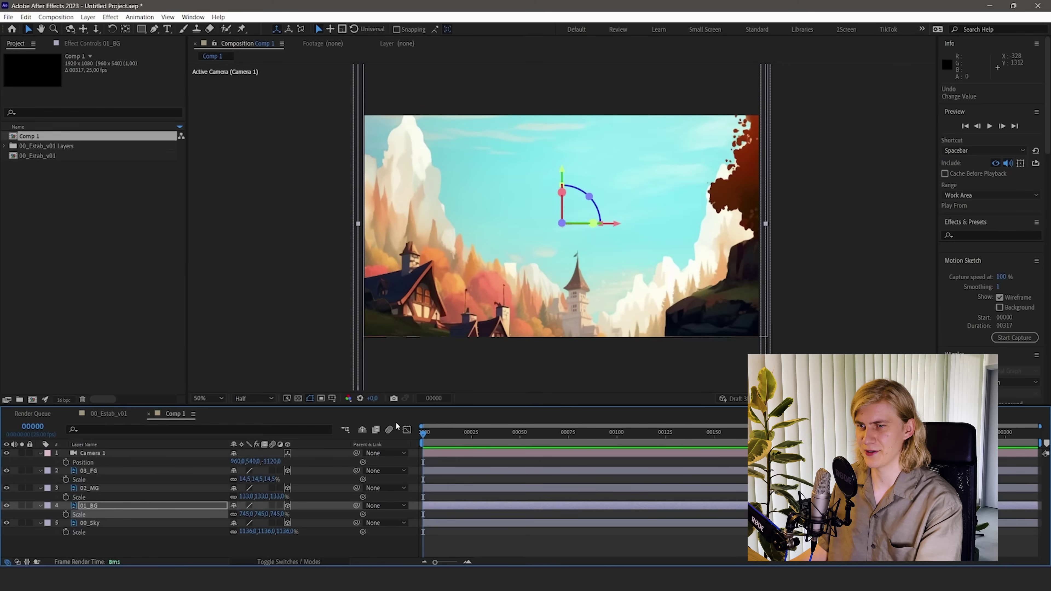
pyautogui.click(91, 453)
pyautogui.click(66, 462)
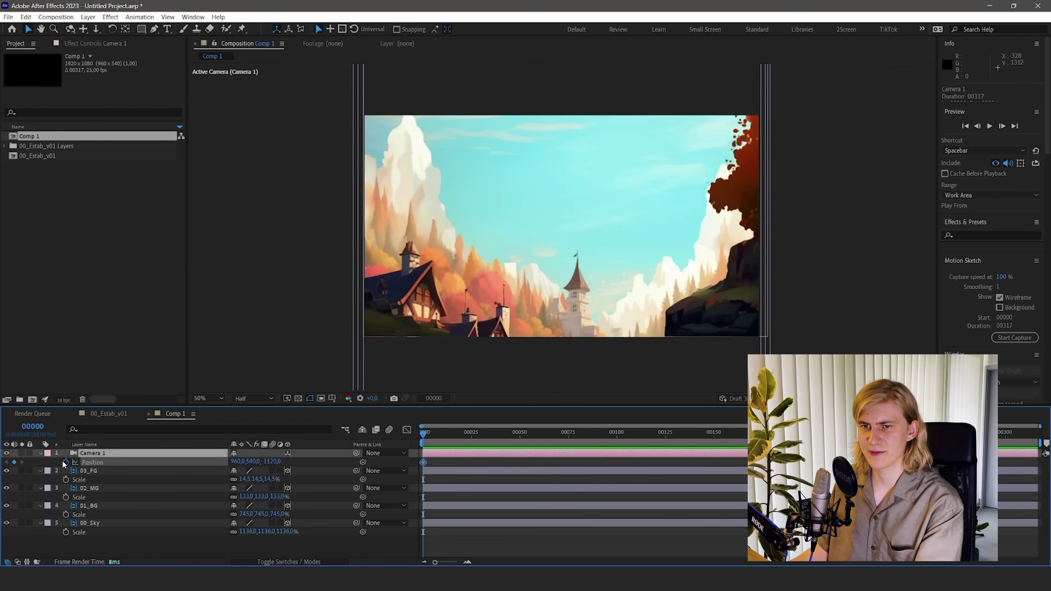
pyautogui.moveTo(252, 461); pyautogui.dragTo(103, 533)
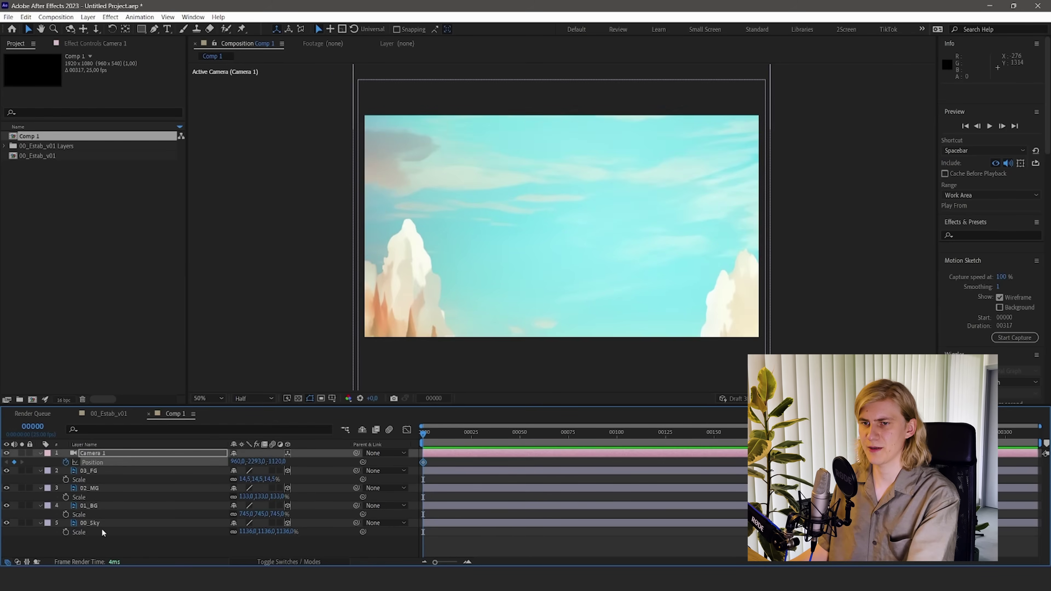
pyautogui.click(102, 541)
pyautogui.click(65, 462)
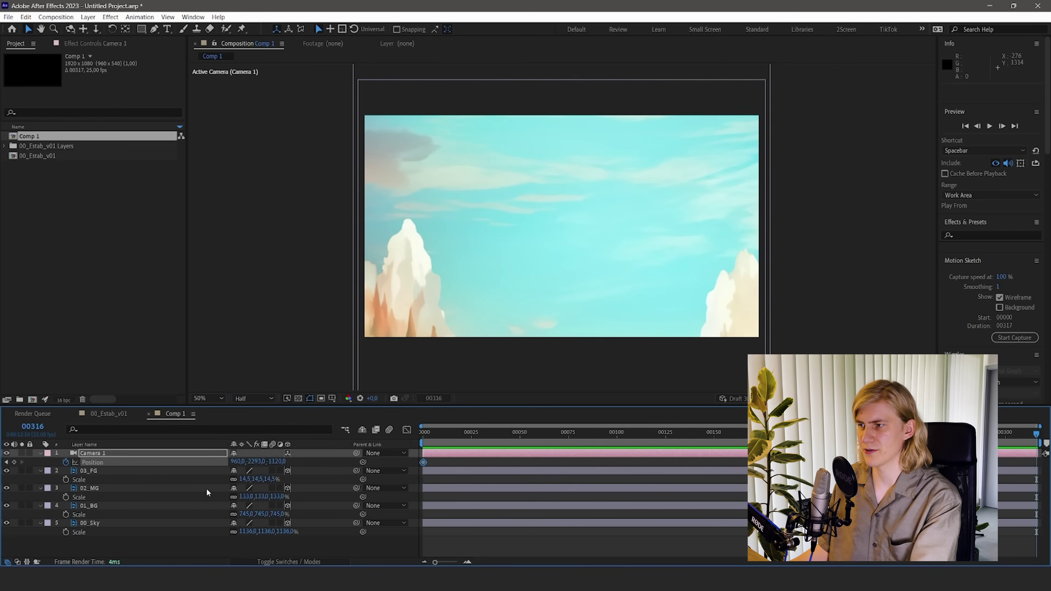
# At frame 316, keyframe Camera 1's Y position at about 1048 and realign 01_BG and 03_FG vertically in the frame.
pyautogui.moveTo(251, 463); pyautogui.dragTo(339, 463)
pyautogui.moveTo(255, 464); pyautogui.dragTo(304, 464)
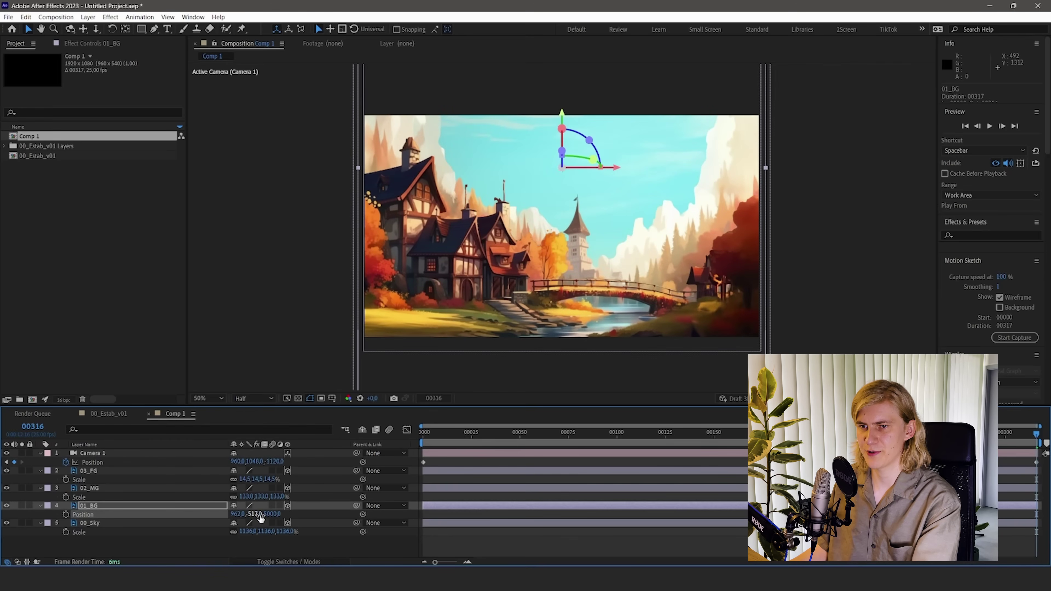
pyautogui.moveTo(261, 518); pyautogui.dragTo(139, 522)
pyautogui.moveTo(260, 514); pyautogui.dragTo(1, 526)
pyautogui.moveTo(259, 517); pyautogui.dragTo(79, 519)
pyautogui.scroll(-1, 580, 322)
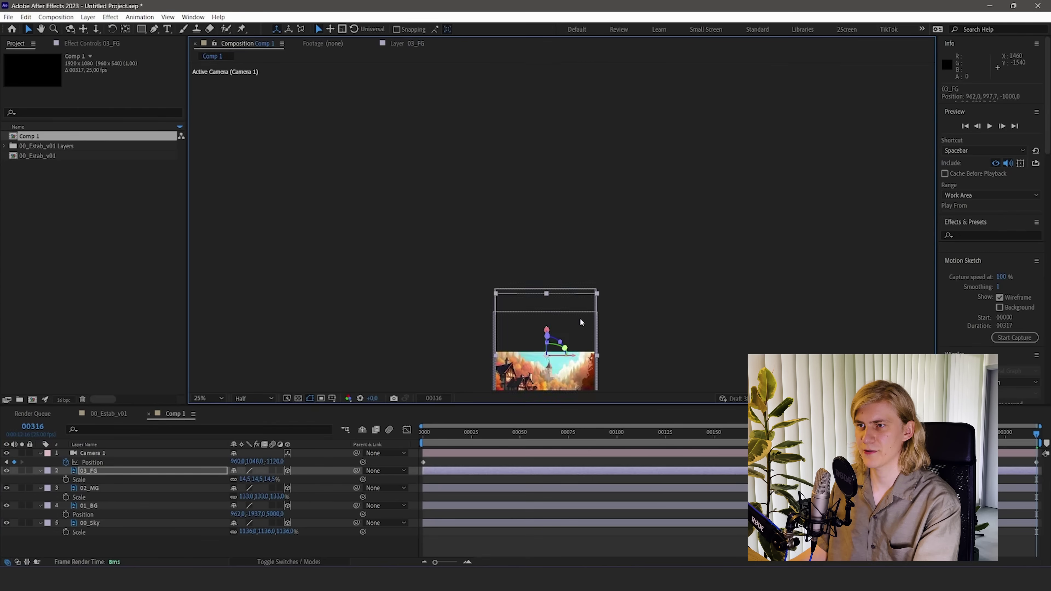
pyautogui.scroll(1, 579, 321)
pyautogui.moveTo(706, 295); pyautogui.dragTo(710, 198)
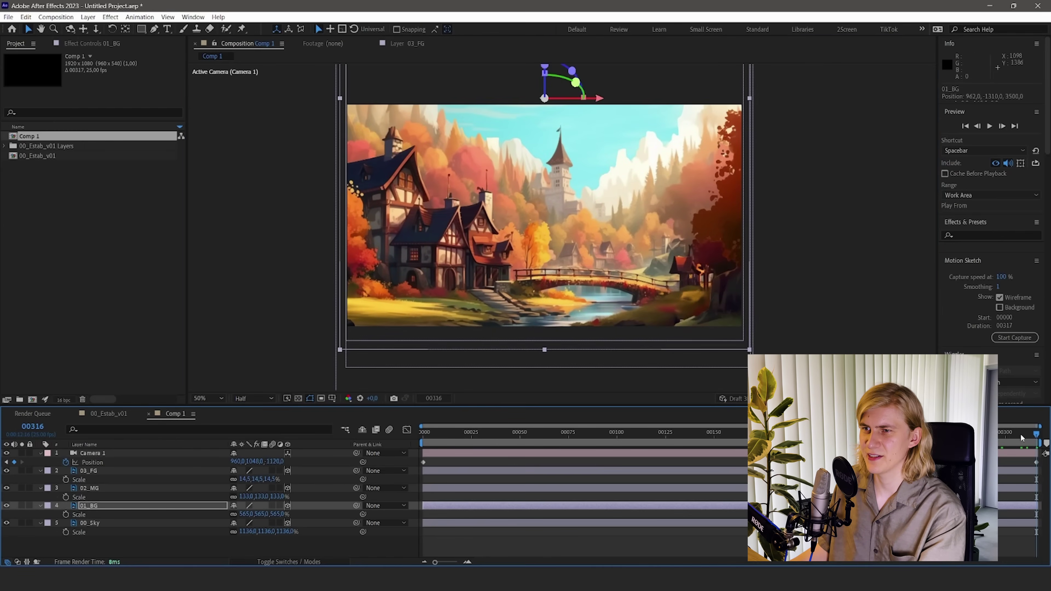
# Bring 01_BG closer with a Z position of 1500, scale it to 319%, and move it to Y about -225.
pyautogui.moveTo(1021, 436); pyautogui.dragTo(662, 436)
pyautogui.press('p')
pyautogui.click(274, 514)
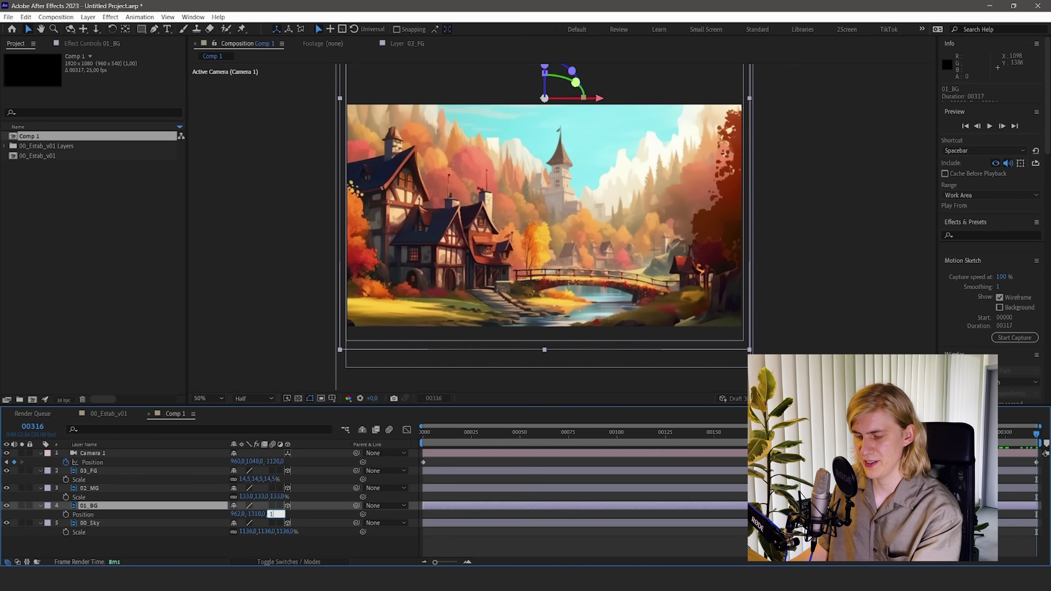
pyautogui.click(261, 553)
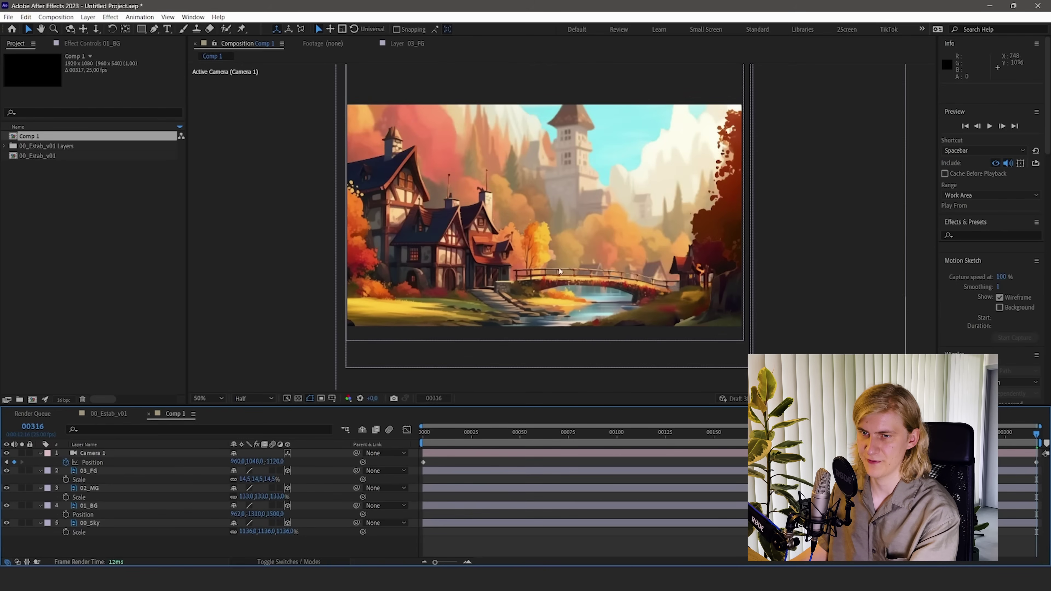
pyautogui.click(104, 505)
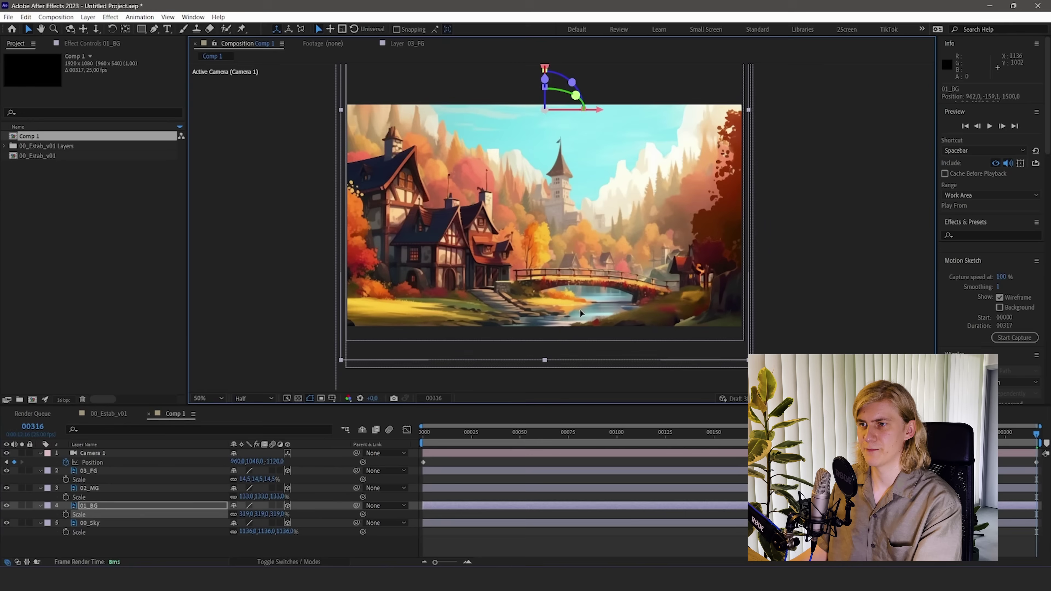
pyautogui.moveTo(580, 309); pyautogui.dragTo(580, 304)
# At frame 0, raise Camera 1 to a Y position of about -2818 and preview the camera move.
pyautogui.moveTo(1021, 436); pyautogui.dragTo(311, 429)
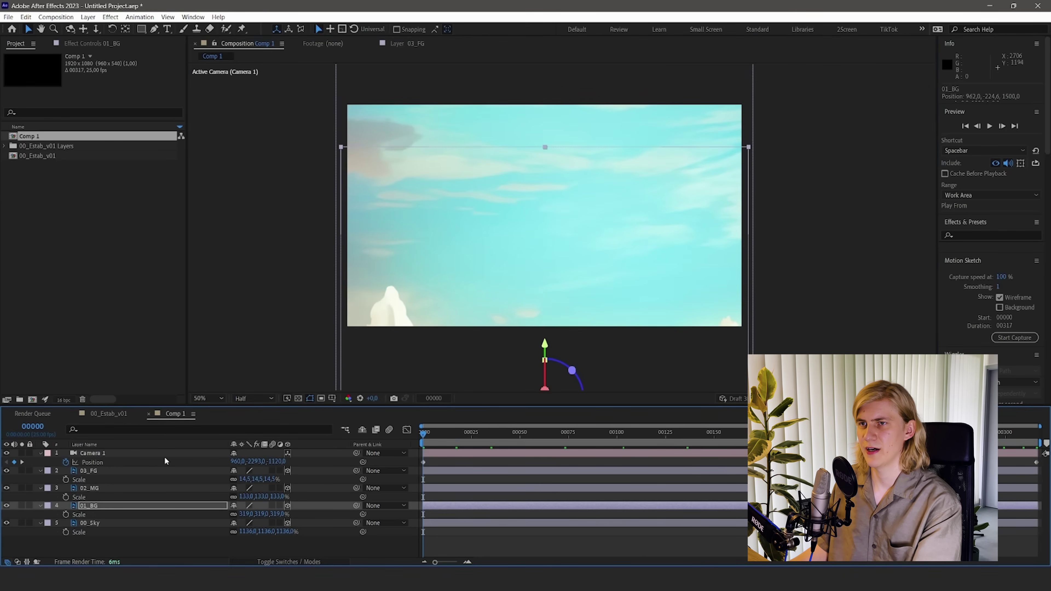
pyautogui.click(114, 453)
pyautogui.moveTo(255, 463); pyautogui.dragTo(219, 464)
pyautogui.press('space')
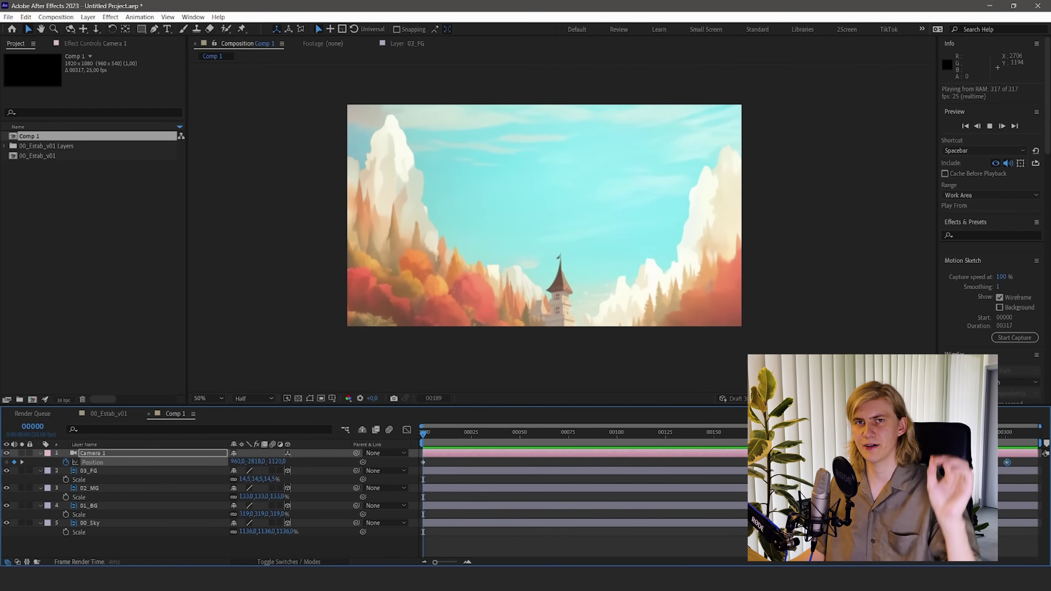
pyautogui.press('space')
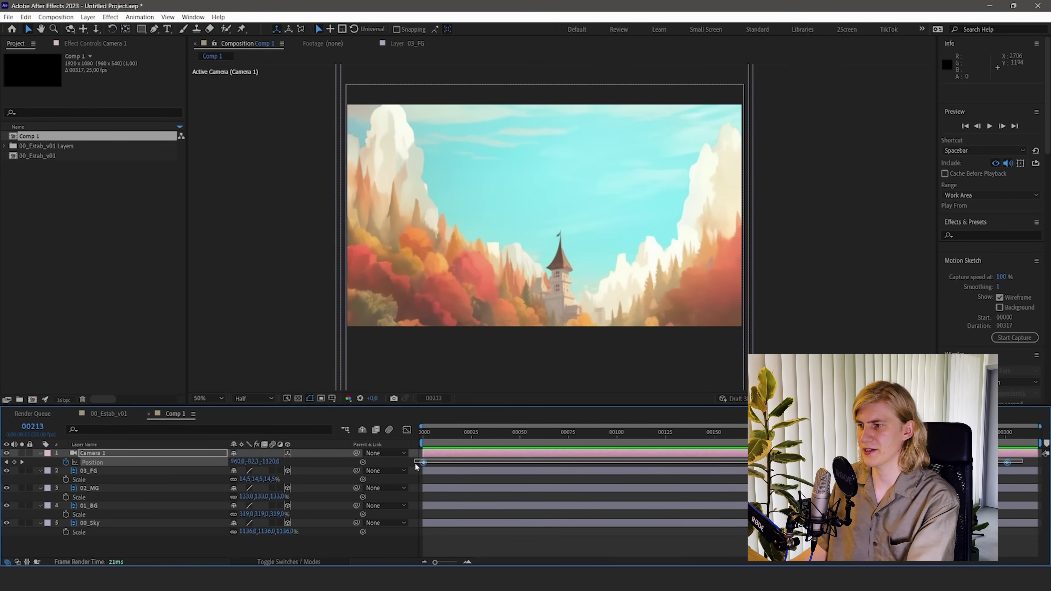
# Apply Easy Ease to both of Camera 1's position keyframes and preview the smoothed animation.
pyautogui.rightClick(424, 462)
pyautogui.moveTo(456, 455)
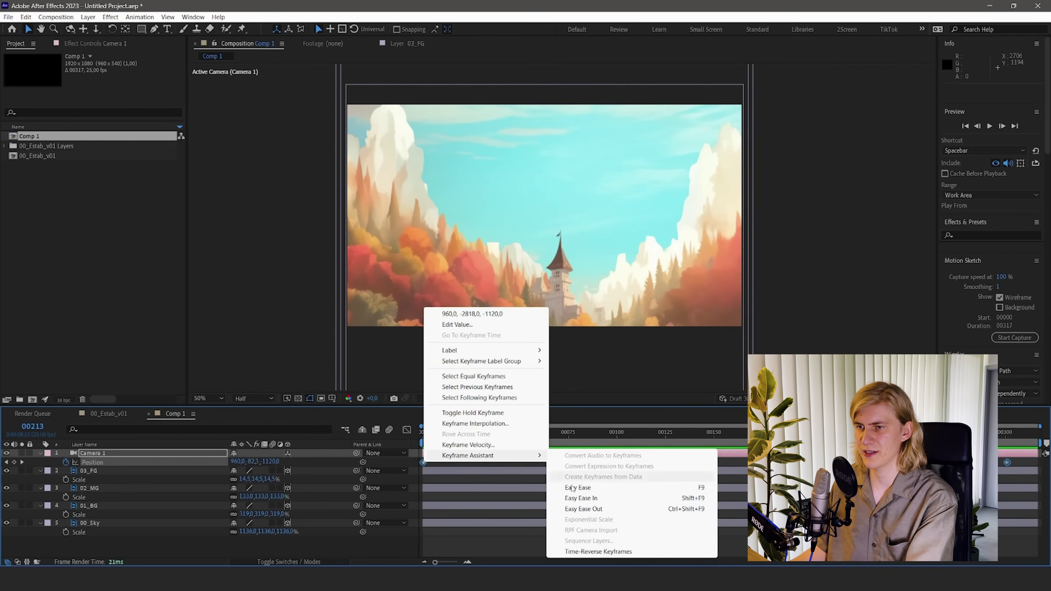
pyautogui.click(576, 489)
pyautogui.press('space')
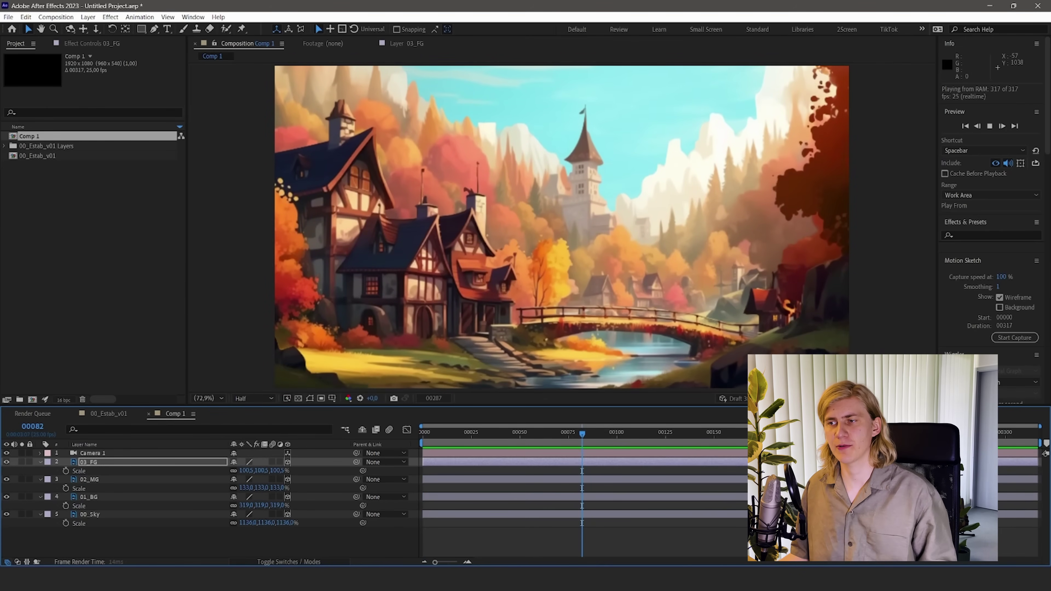
pyautogui.press('space')
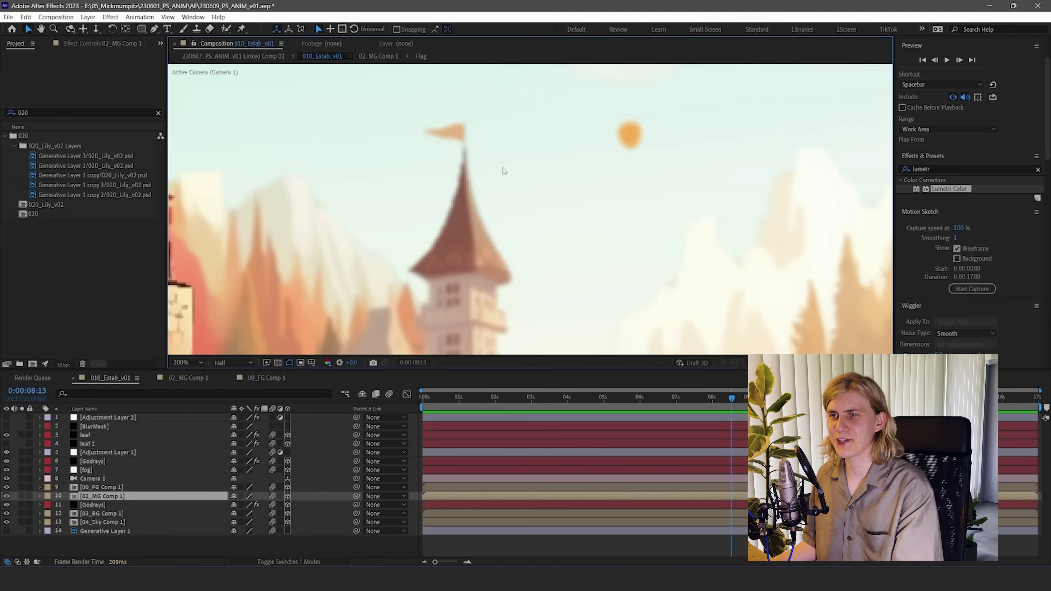
# Examine the castle flag up close, open 02_MG Comp 1 and its nested Flag composition, and return to 02_MG Comp 1.
pyautogui.scroll(1, 454, 142)
pyautogui.moveTo(477, 167); pyautogui.dragTo(560, 243)
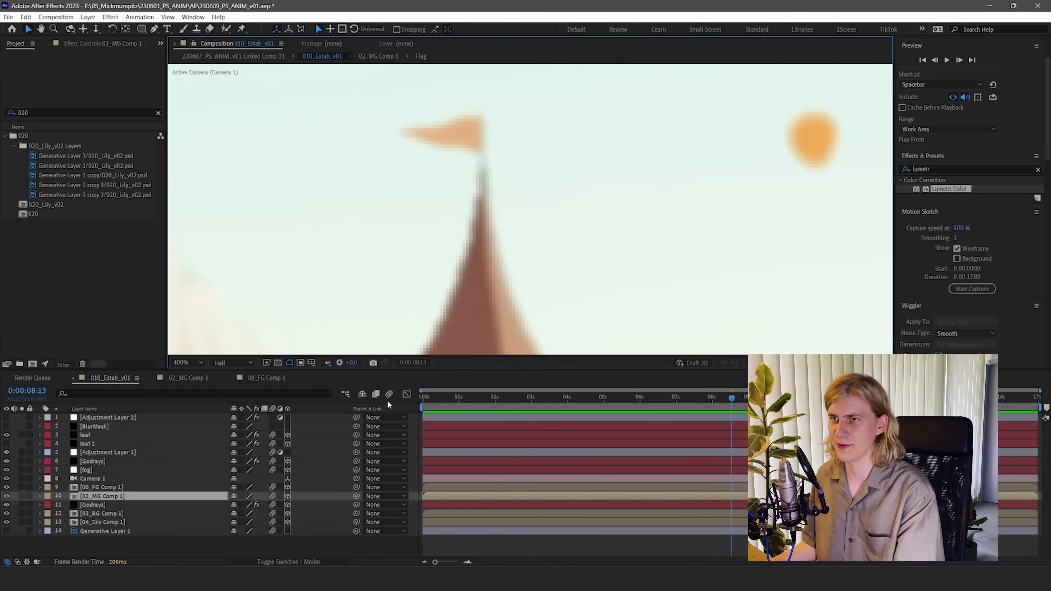
pyautogui.doubleClick(106, 497)
pyautogui.doubleClick(429, 174)
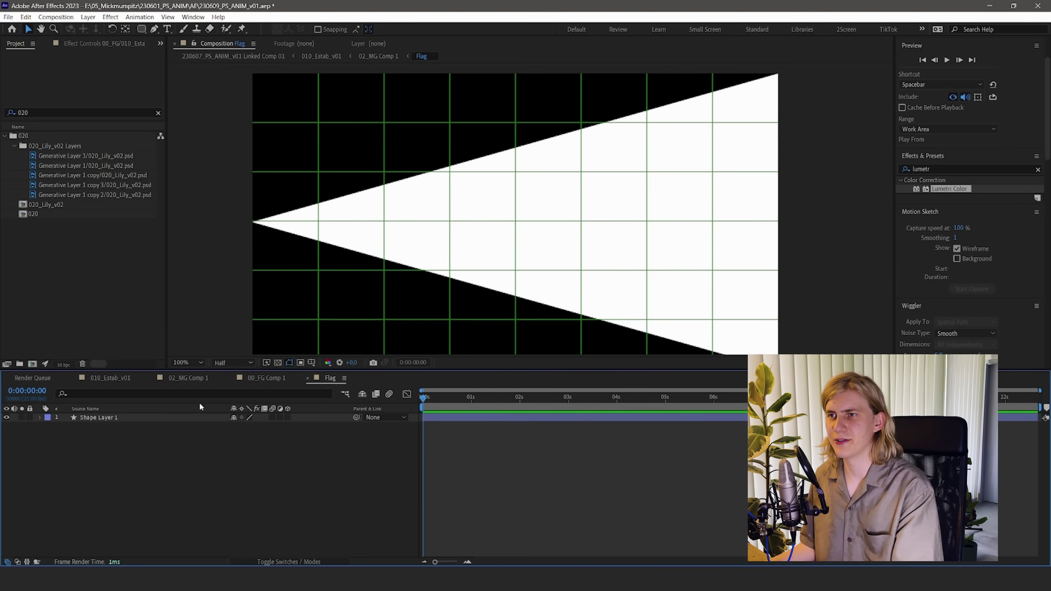
pyautogui.click(191, 377)
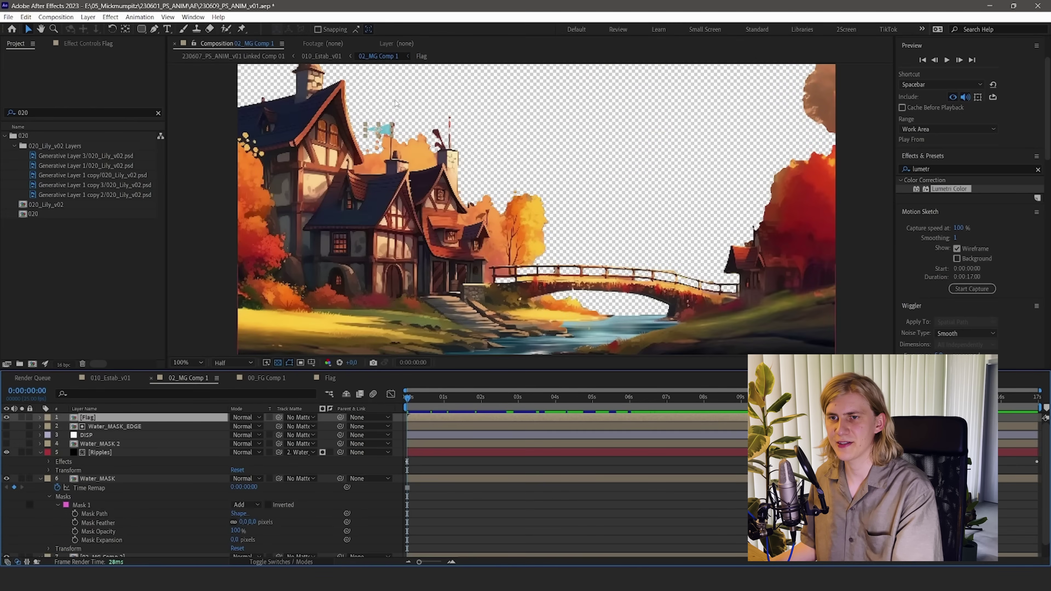
# Enable Wave Warp and Tint on the Flag layer one at a time and preview the waving flag.
pyautogui.scroll(1, 471, 178)
pyautogui.moveTo(471, 179); pyautogui.dragTo(514, 209)
pyautogui.click(14, 65)
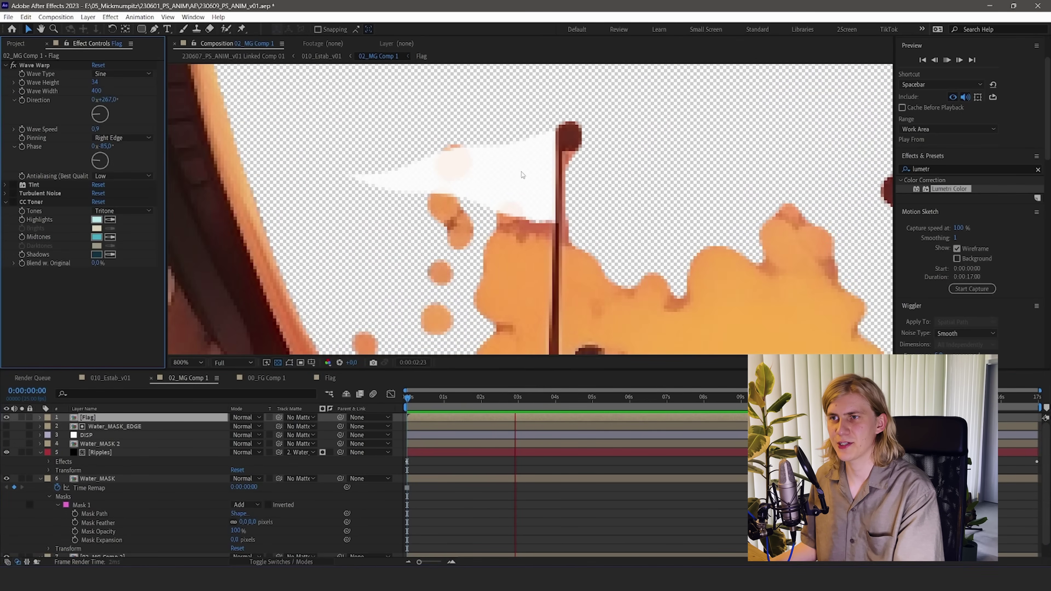
pyautogui.click(12, 185)
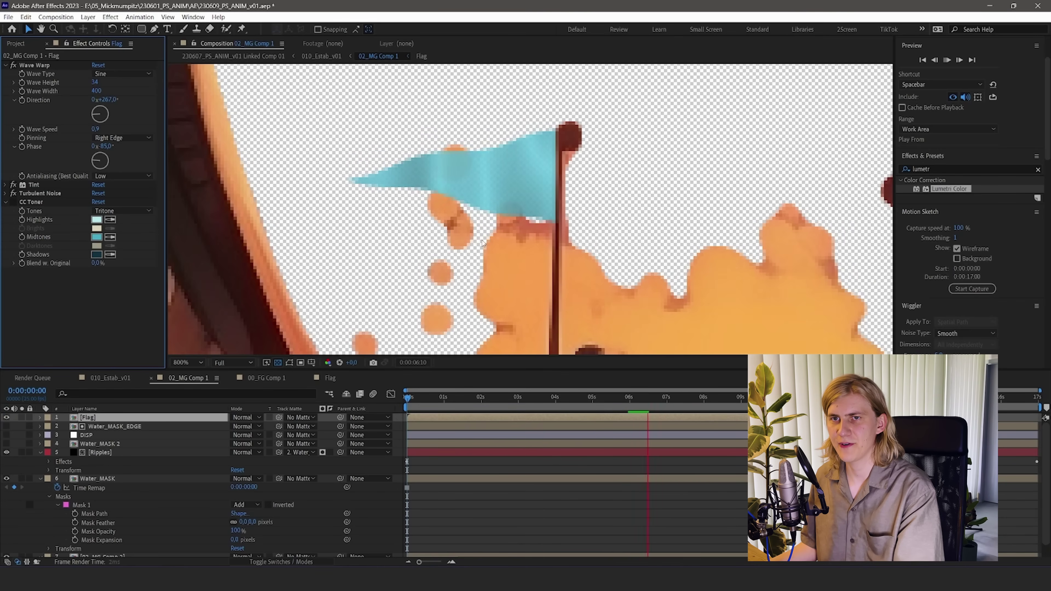
pyautogui.click(422, 399)
pyautogui.press('space')
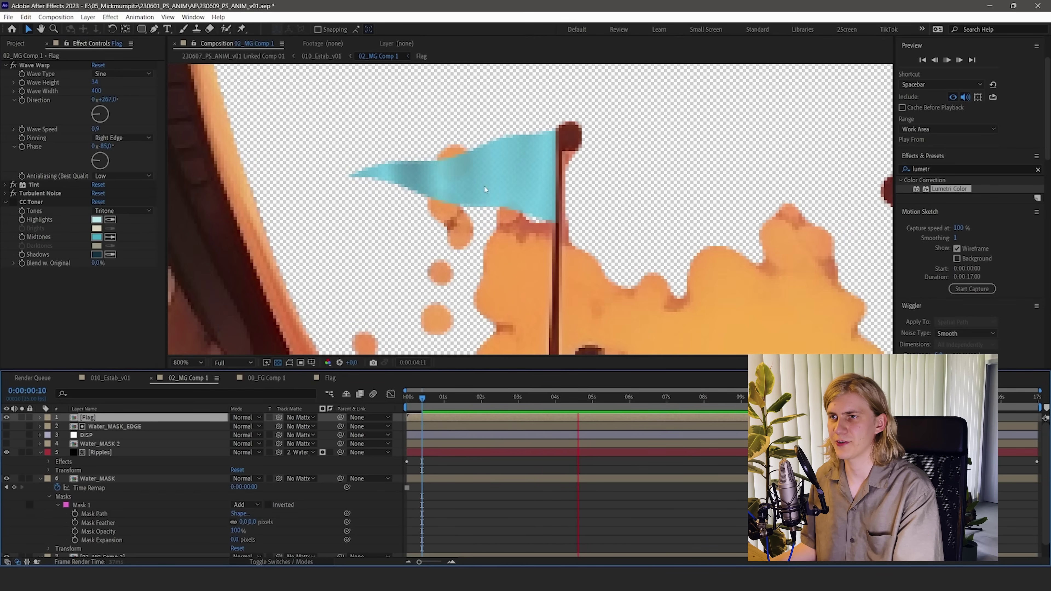
# Duplicate Mask 1 on Water_MASK_EDGE as a Subtract mask with 25 px feather and -12 px expansion, and hide the layer.
pyautogui.scroll(-4, 457, 311)
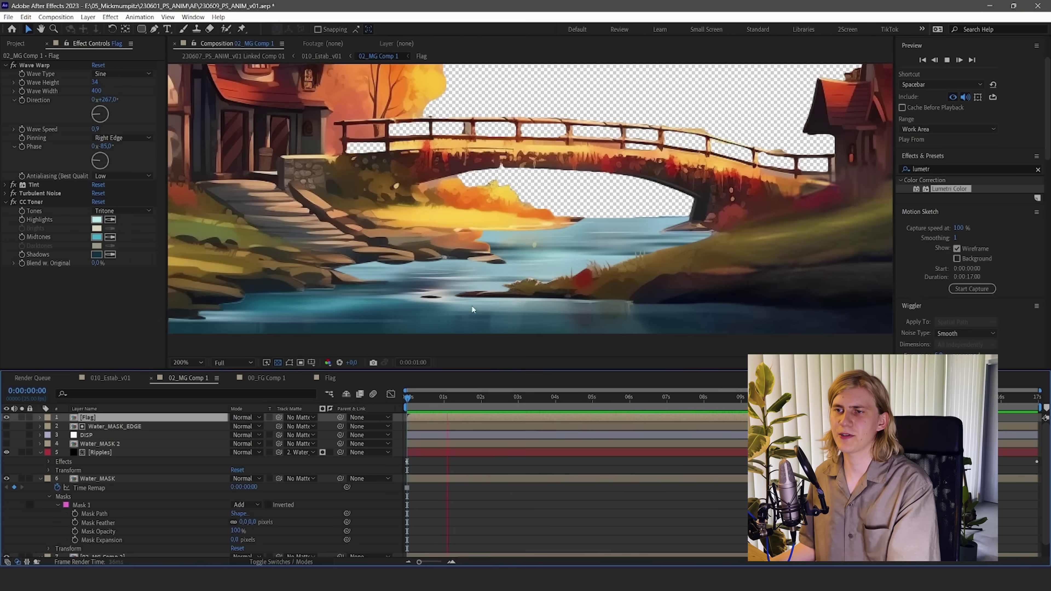
pyautogui.press('space')
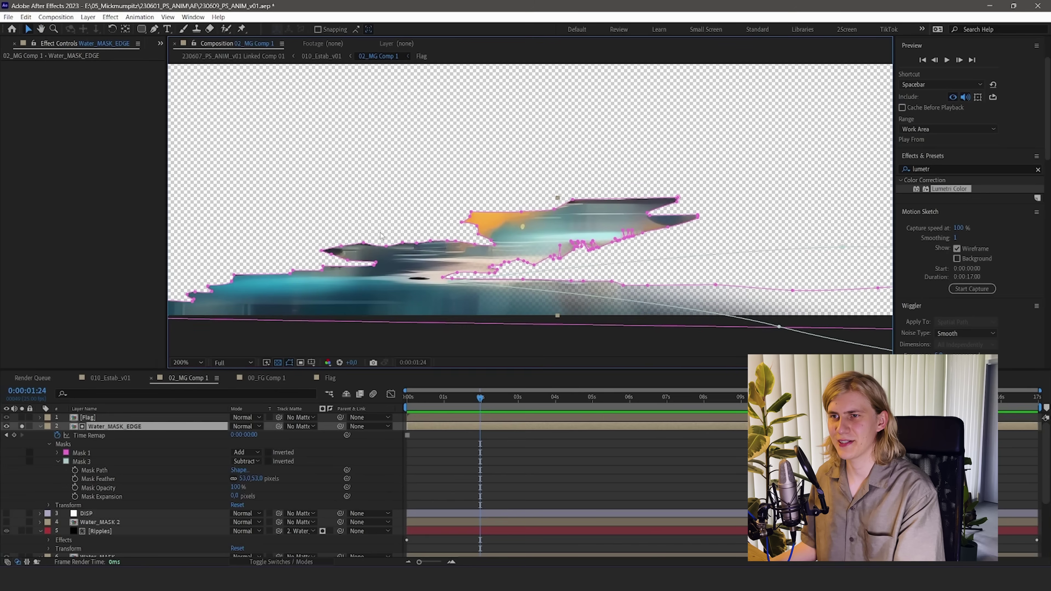
pyautogui.click(118, 451)
pyautogui.hotkey('ctrl', 'd')
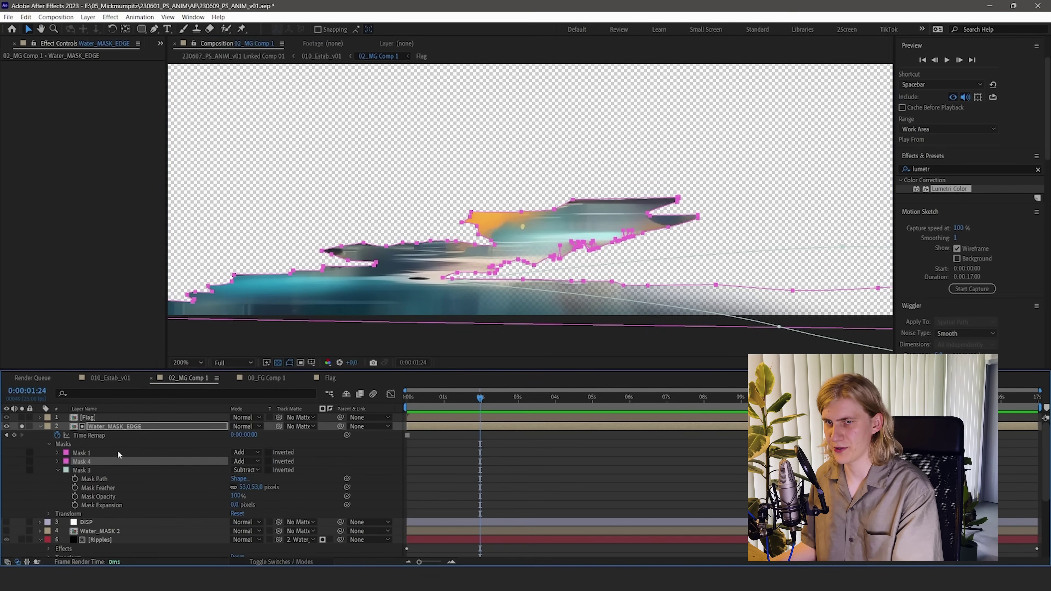
pyautogui.click(247, 461)
pyautogui.click(260, 495)
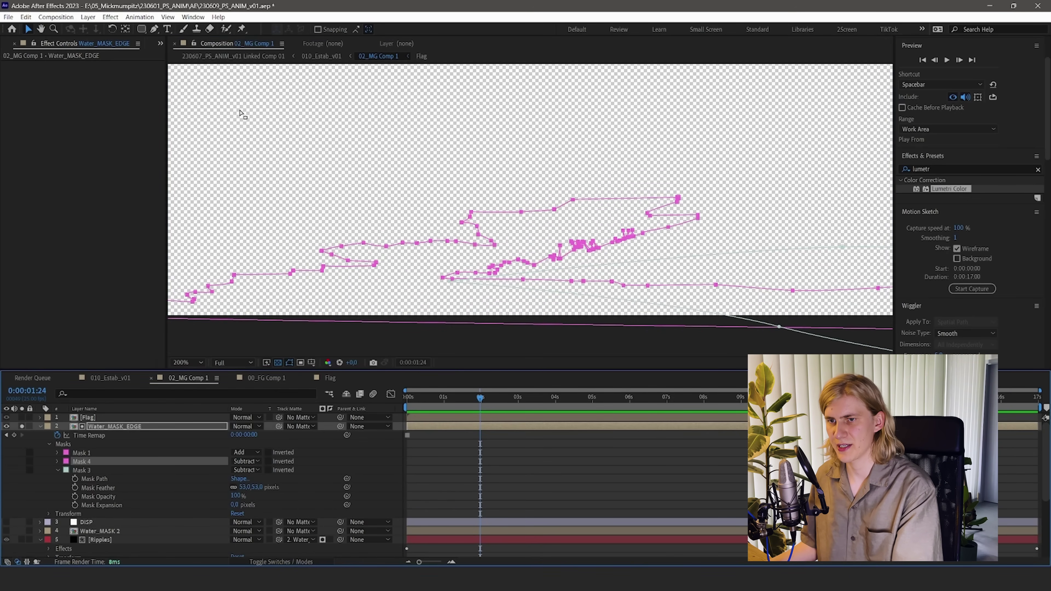
pyautogui.click(58, 462)
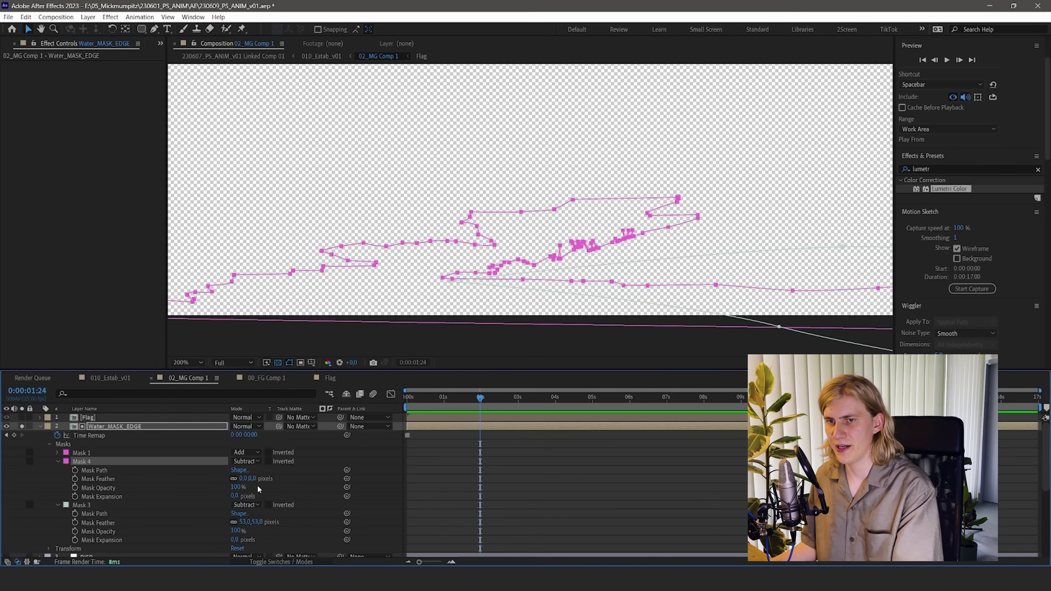
pyautogui.moveTo(234, 496); pyautogui.dragTo(255, 481)
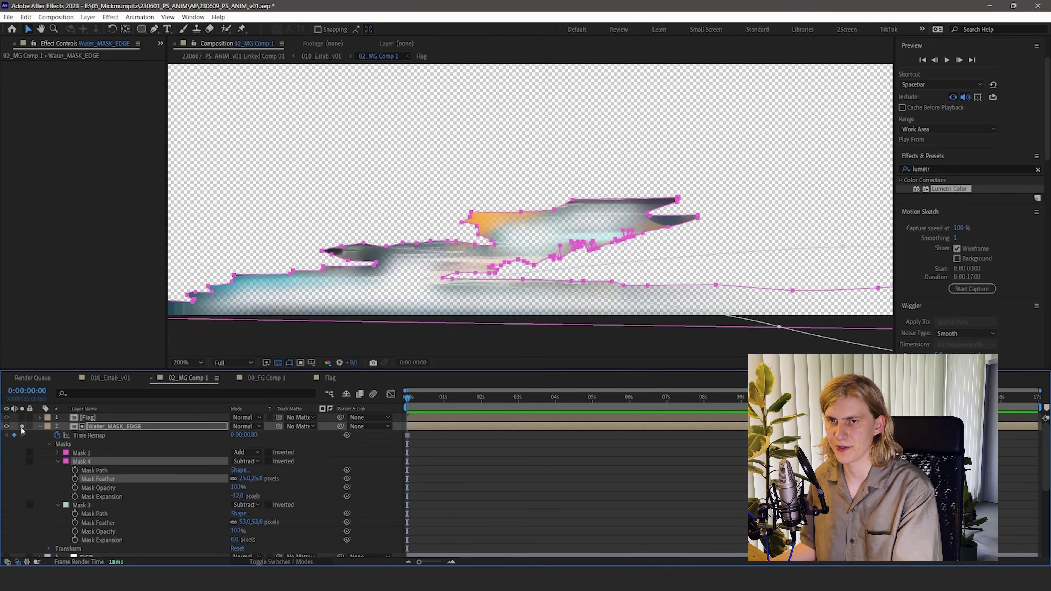
pyautogui.click(6, 425)
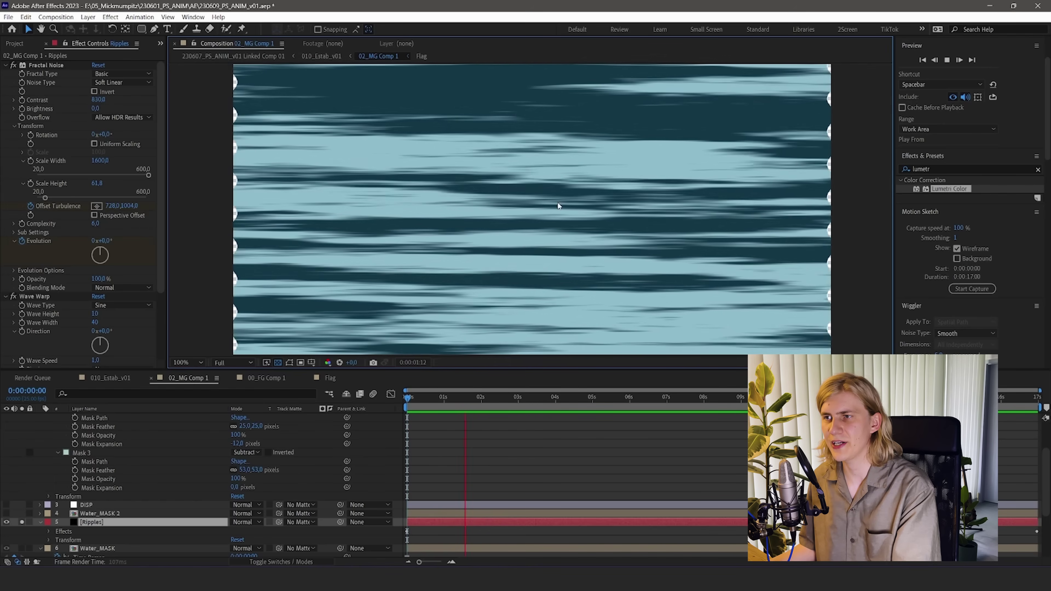
# Review the Fractal Noise, Wave Warp and Tint effects on the soloed Ripples layer during playback.
pyautogui.click(11, 297)
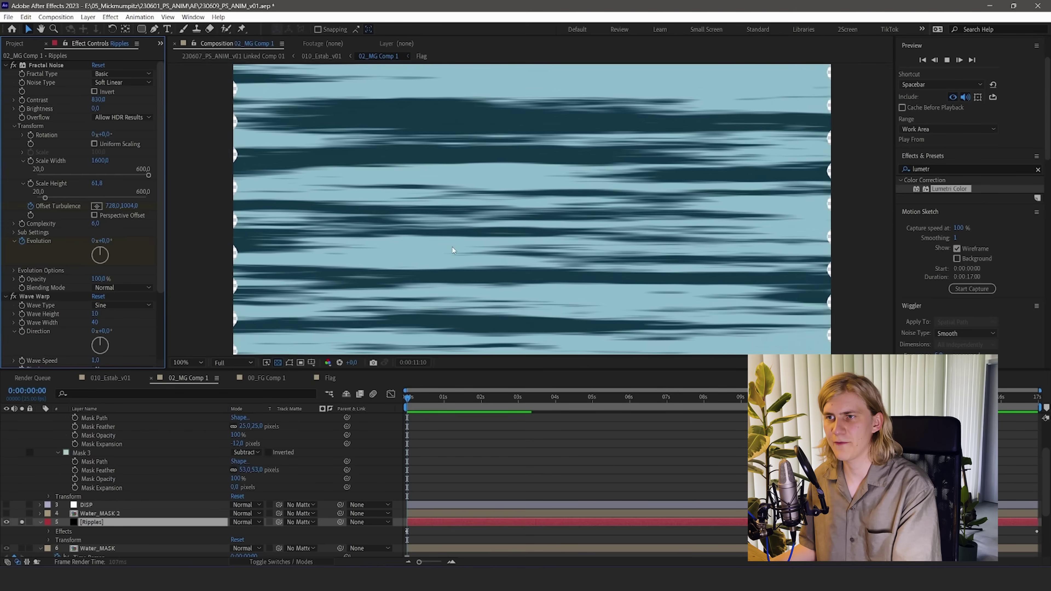
pyautogui.scroll(-5, 103, 289)
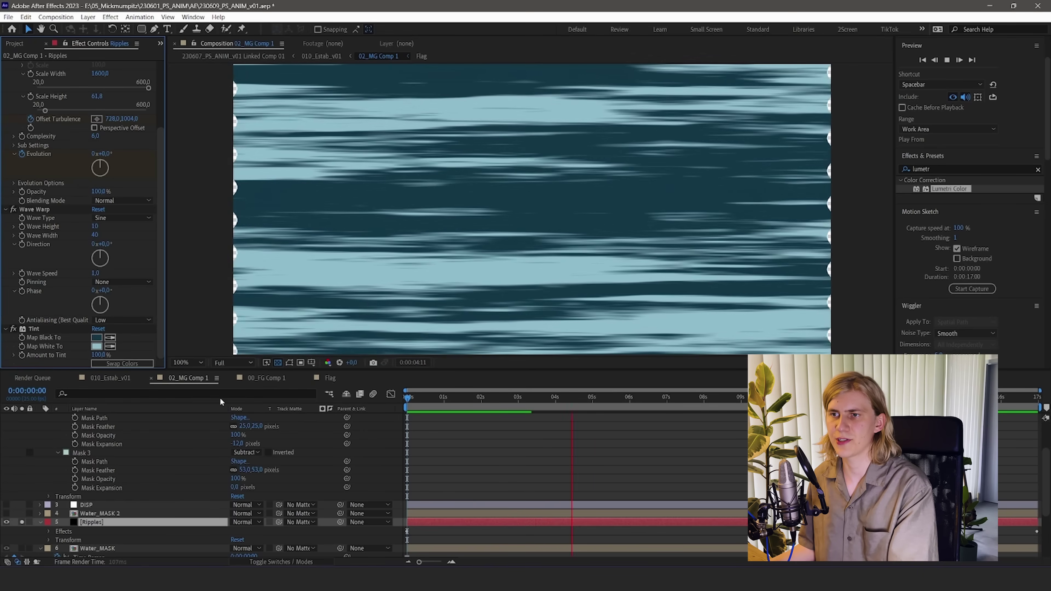
pyautogui.press('space')
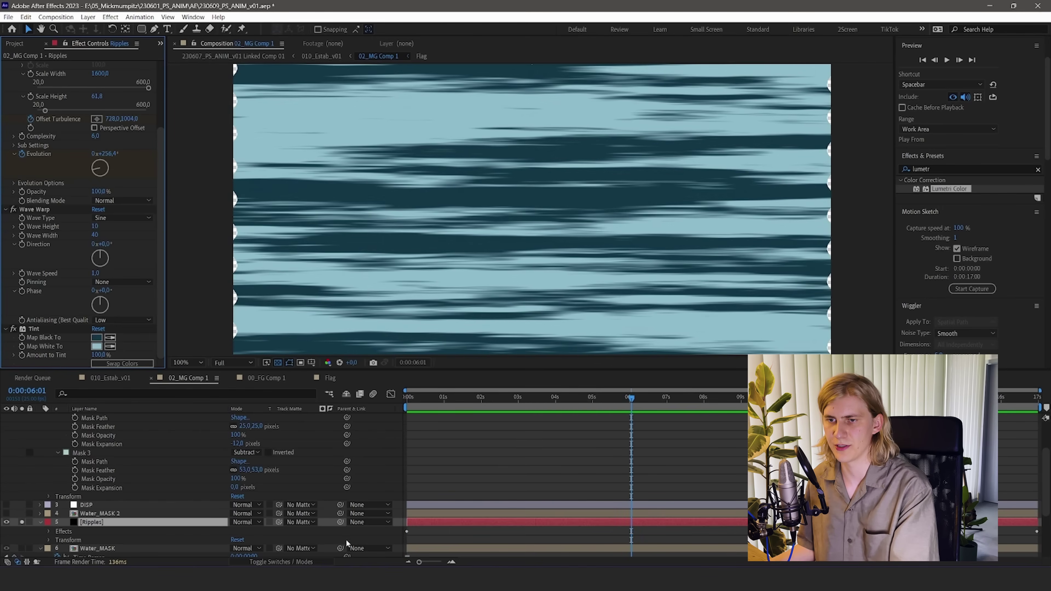
# Set Water_MASK_EDGE as the Ripples layer's track matte, turn off its solo, and preview the river.
pyautogui.click(298, 522)
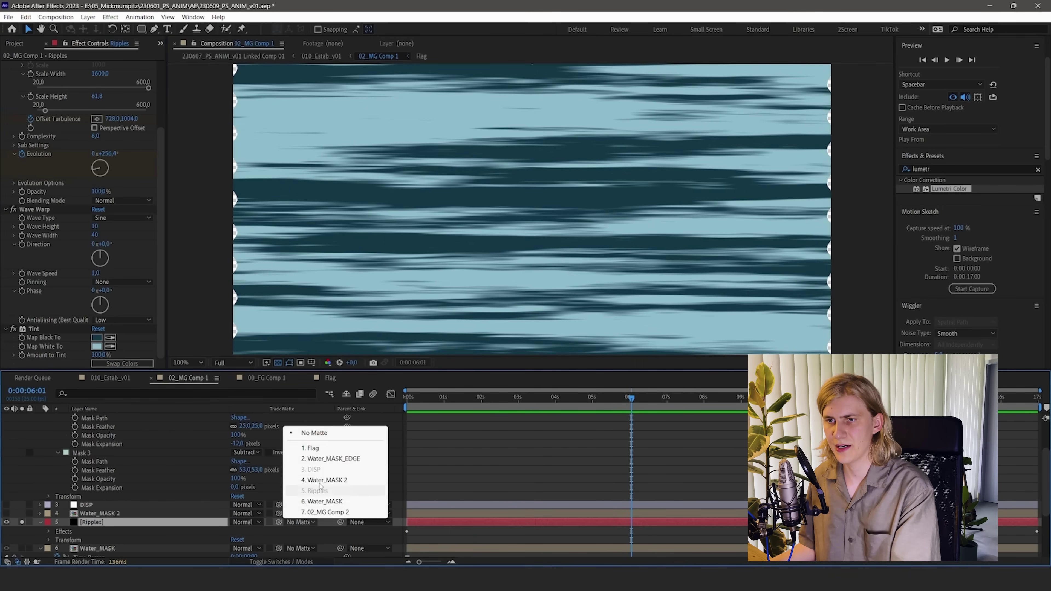
pyautogui.click(323, 459)
pyautogui.scroll(2, 700, 307)
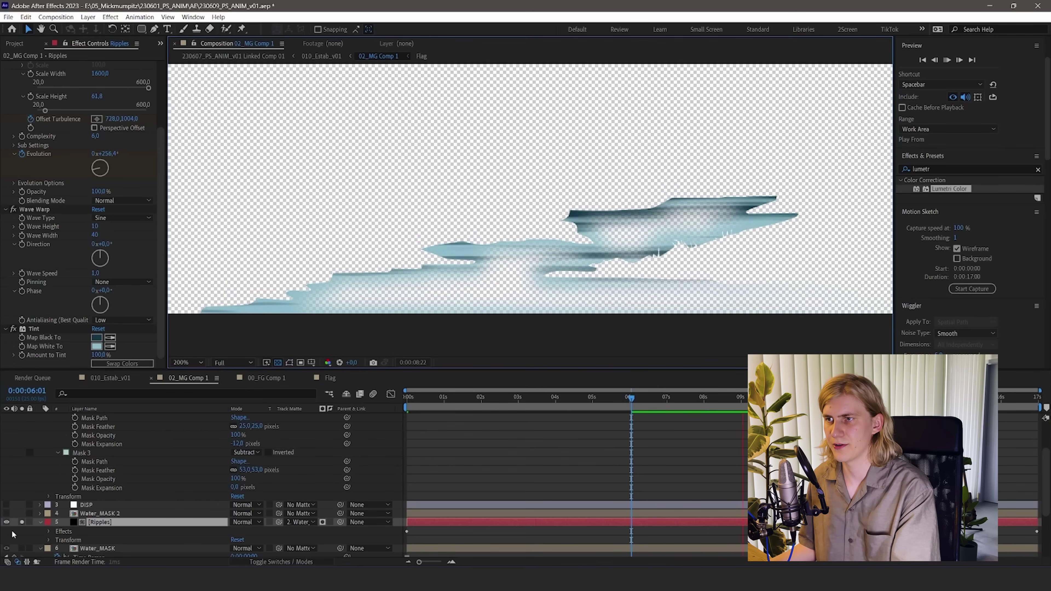
pyautogui.click(21, 522)
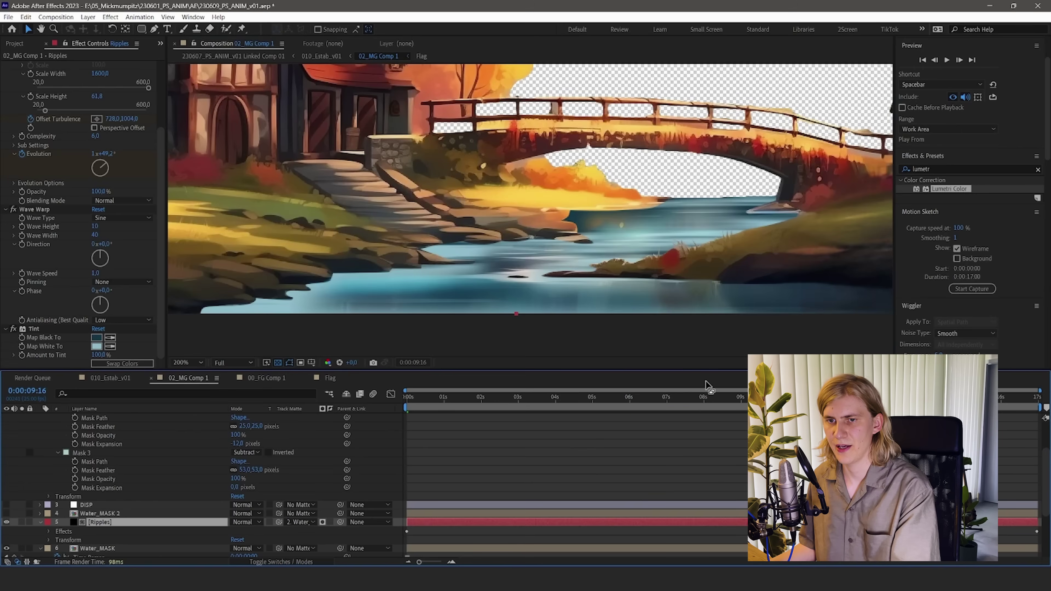
pyautogui.click(476, 398)
pyautogui.press('space')
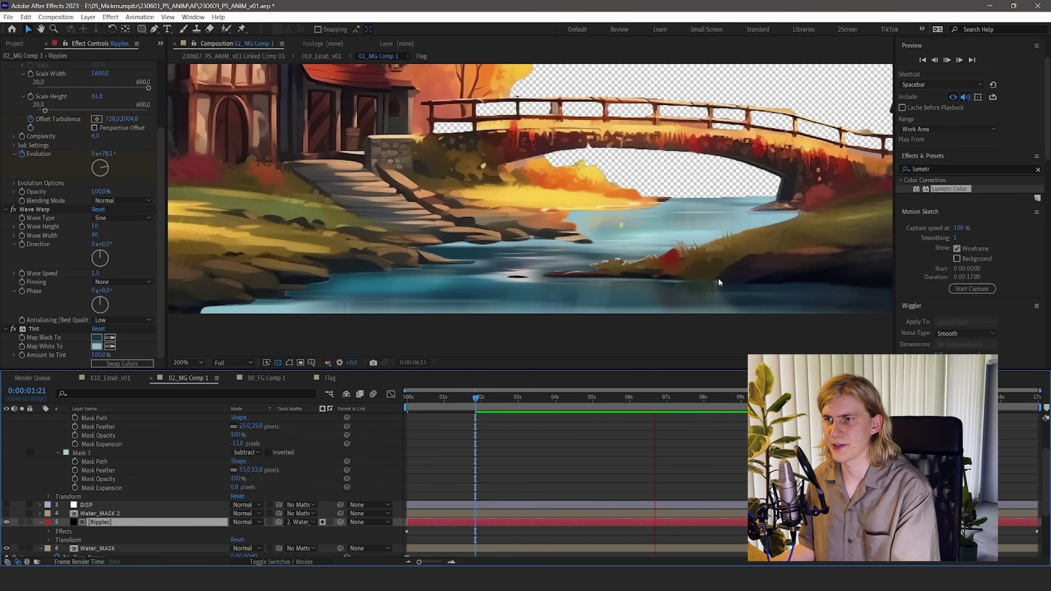
# Open 00_FG Comp 1 and its nested foreground composition, and preview the swaying foreground tree.
pyautogui.click(102, 488)
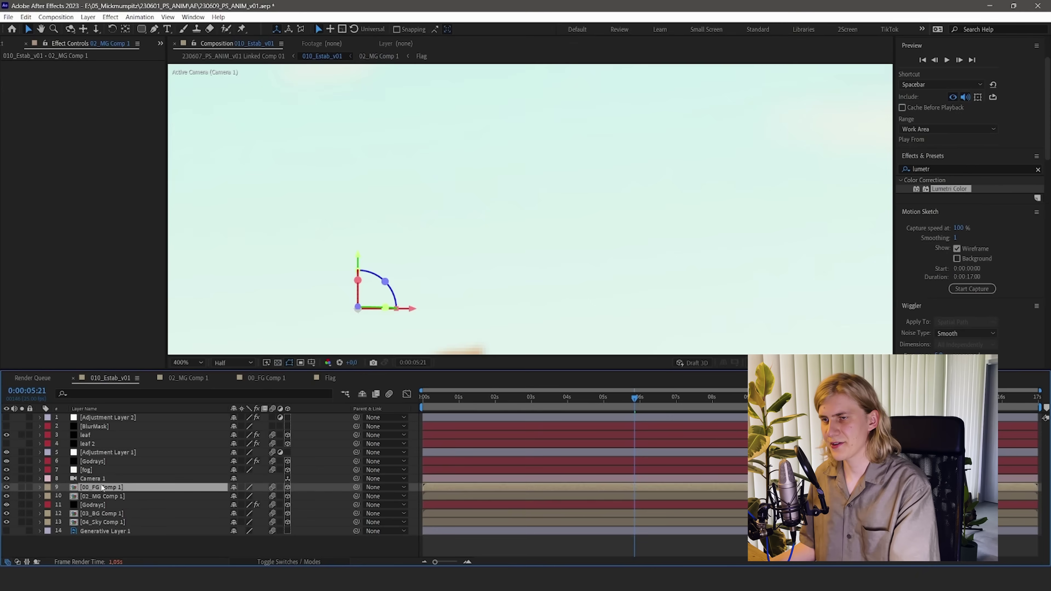
pyautogui.doubleClick(102, 488)
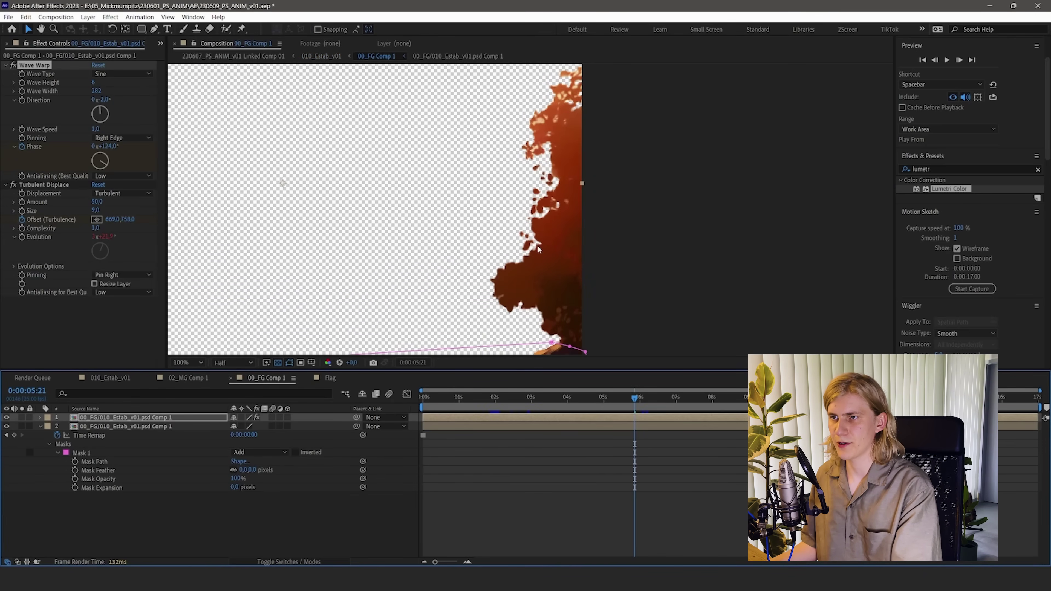
pyautogui.doubleClick(170, 416)
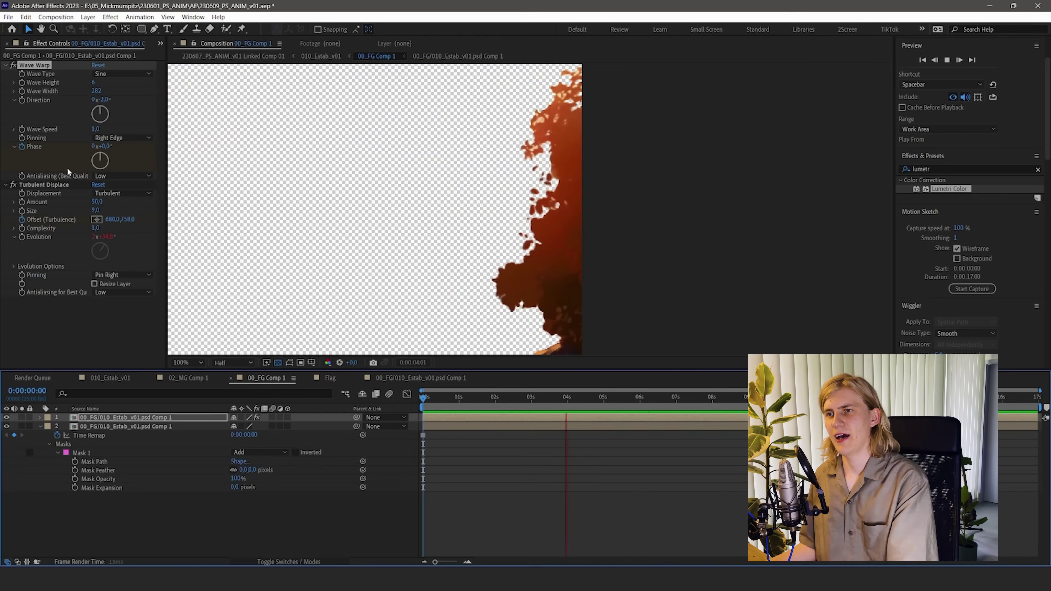
pyautogui.press('space')
# Disable Turbulent Displace on the upper foreground layer and preview the tree with Wave Warp alone.
pyautogui.click(108, 418)
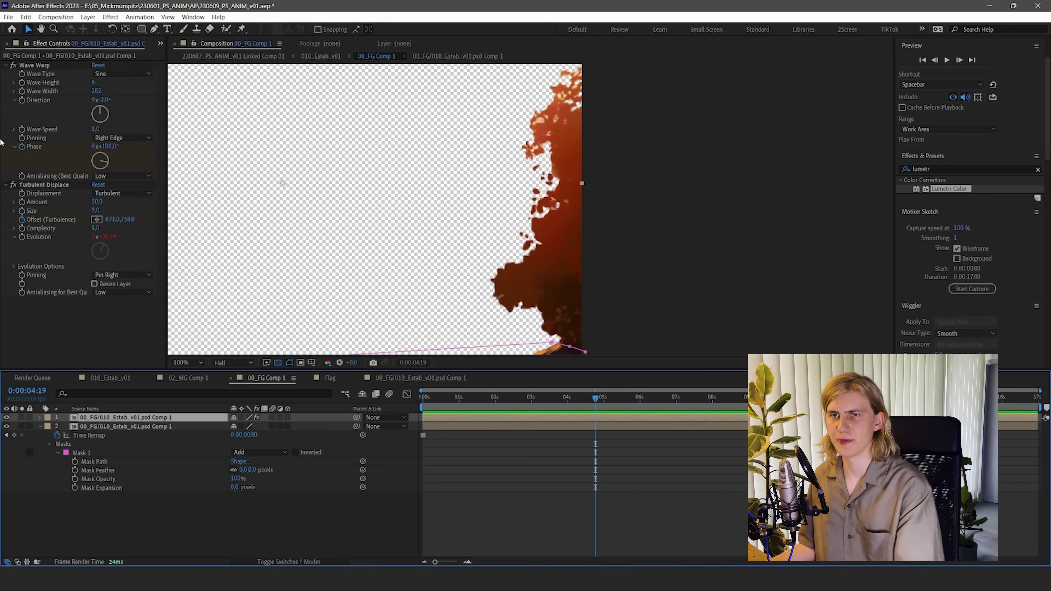
pyautogui.click(13, 185)
pyautogui.click(30, 66)
pyautogui.moveTo(494, 397); pyautogui.dragTo(464, 399)
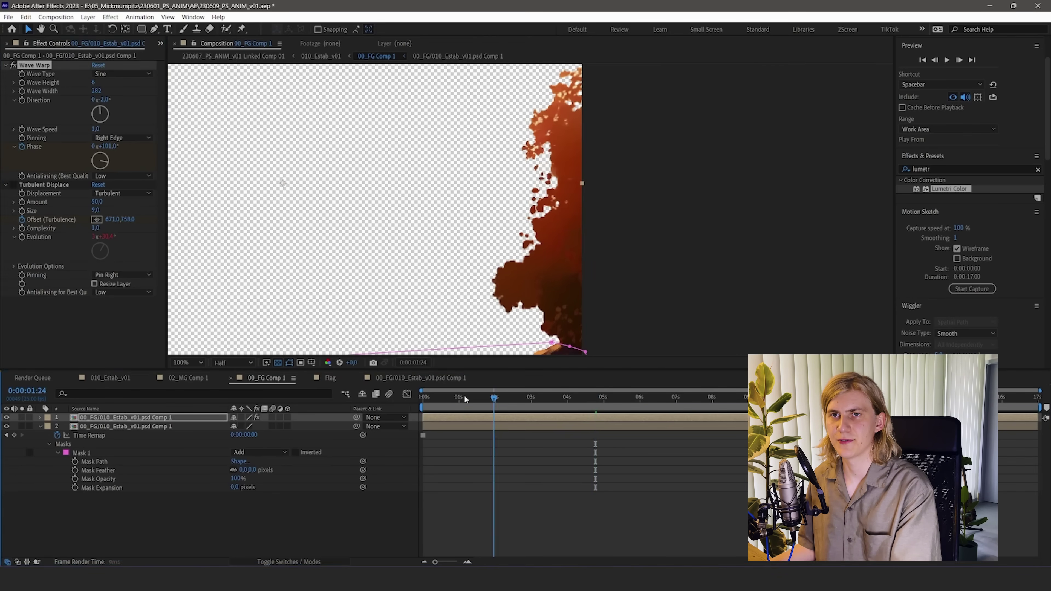
pyautogui.press('space')
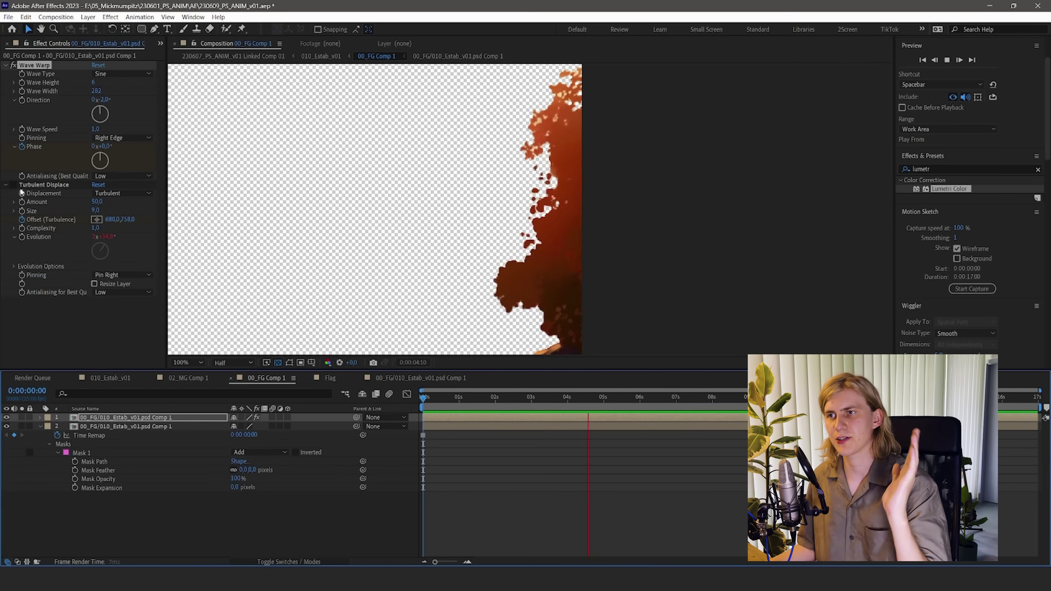
# Re-enable Turbulent Displace on the upper foreground layer and preview the tree from the start of the composition.
pyautogui.press('space')
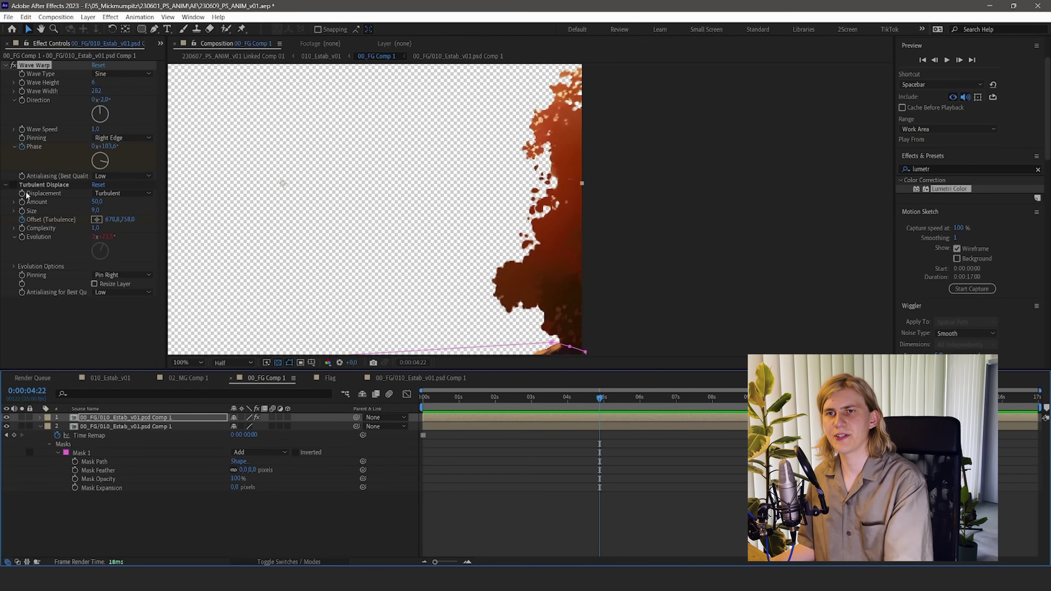
pyautogui.click(25, 185)
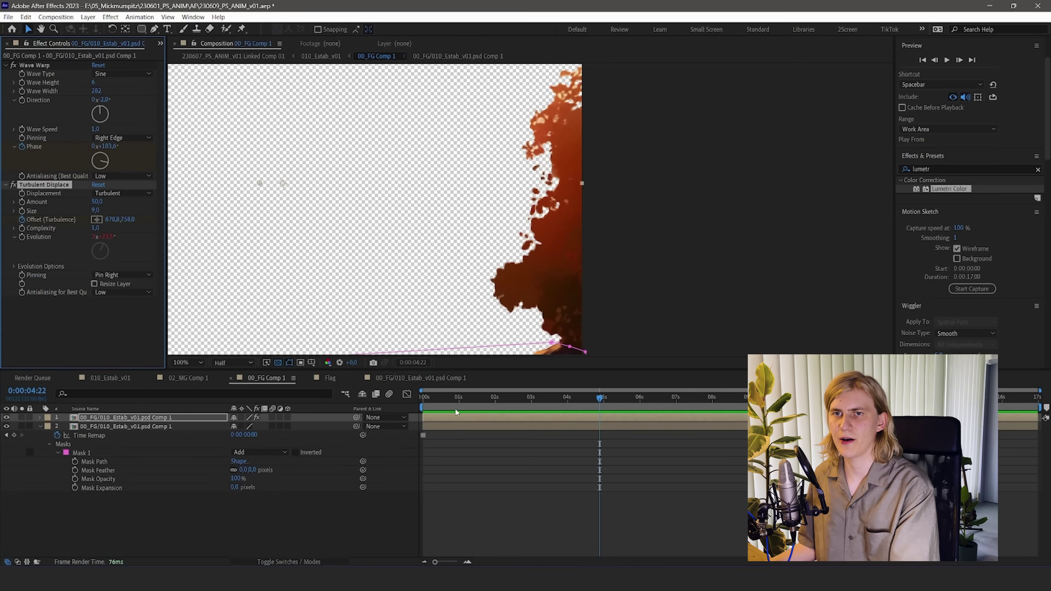
pyautogui.click(423, 397)
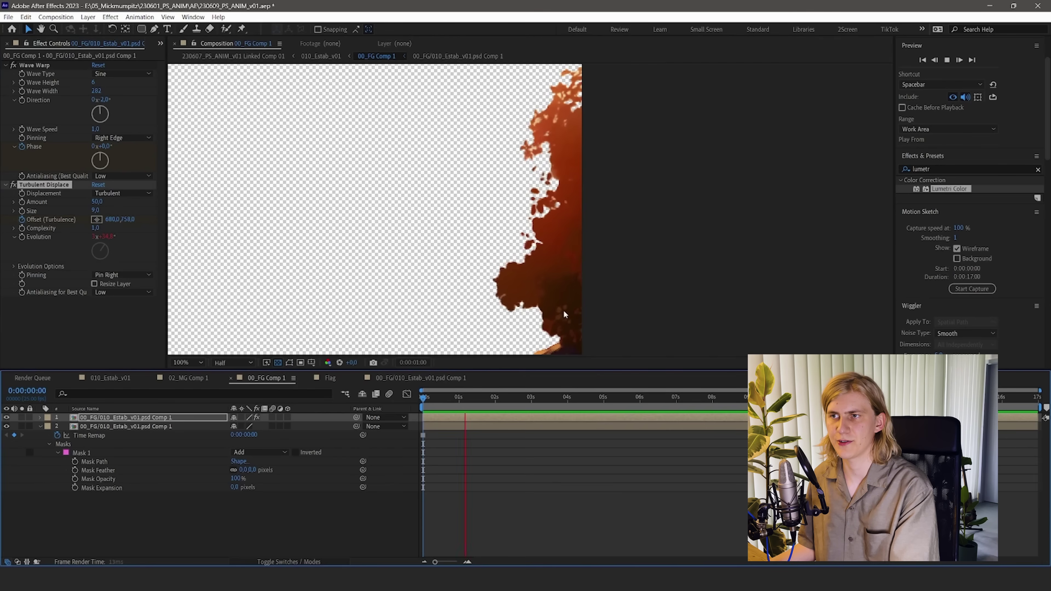
# Return to the 010_Estab_v01 composition and solo the leaf layer with only CC Particle World enabled.
pyautogui.click(125, 377)
pyautogui.scroll(-2, 723, 304)
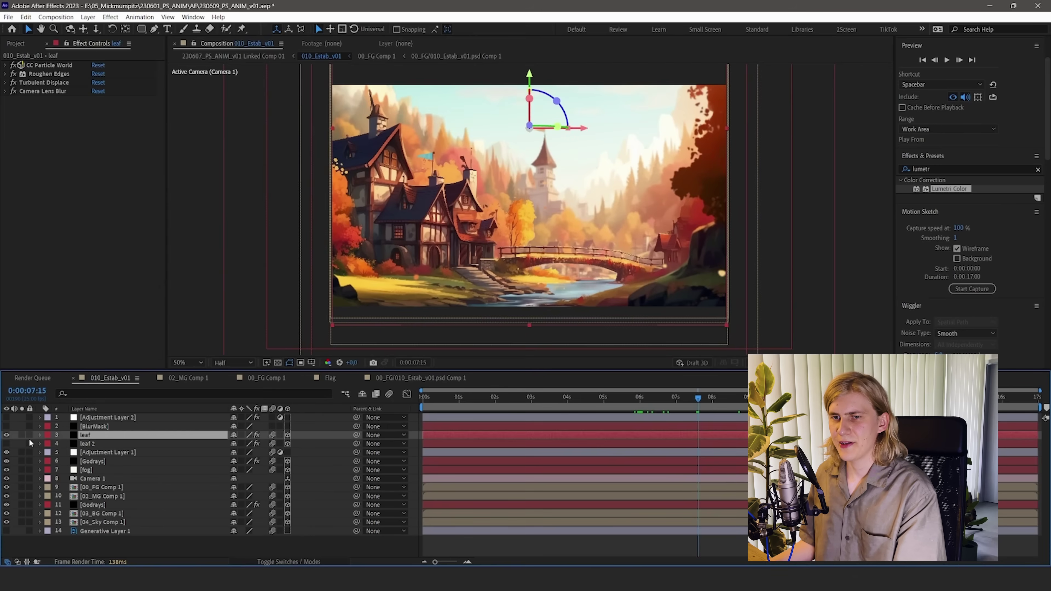
pyautogui.click(23, 435)
pyautogui.moveTo(526, 404); pyautogui.dragTo(572, 402)
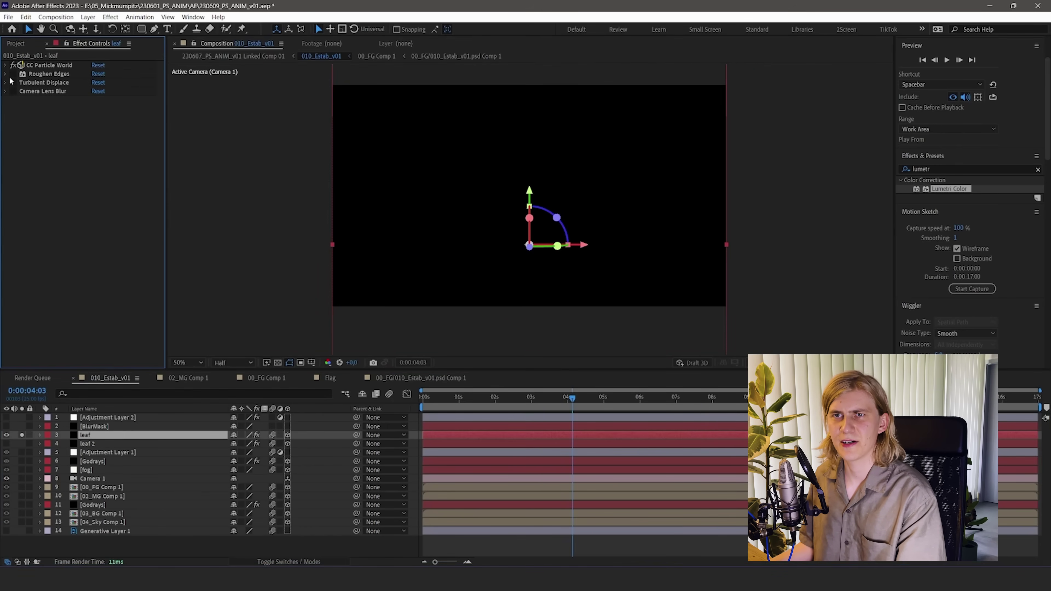
# Review the leaf layer's CC Particle World producer and physics settings, including the Animation types, and preview the falling particles.
pyautogui.click(5, 65)
pyautogui.click(518, 397)
pyautogui.press('space')
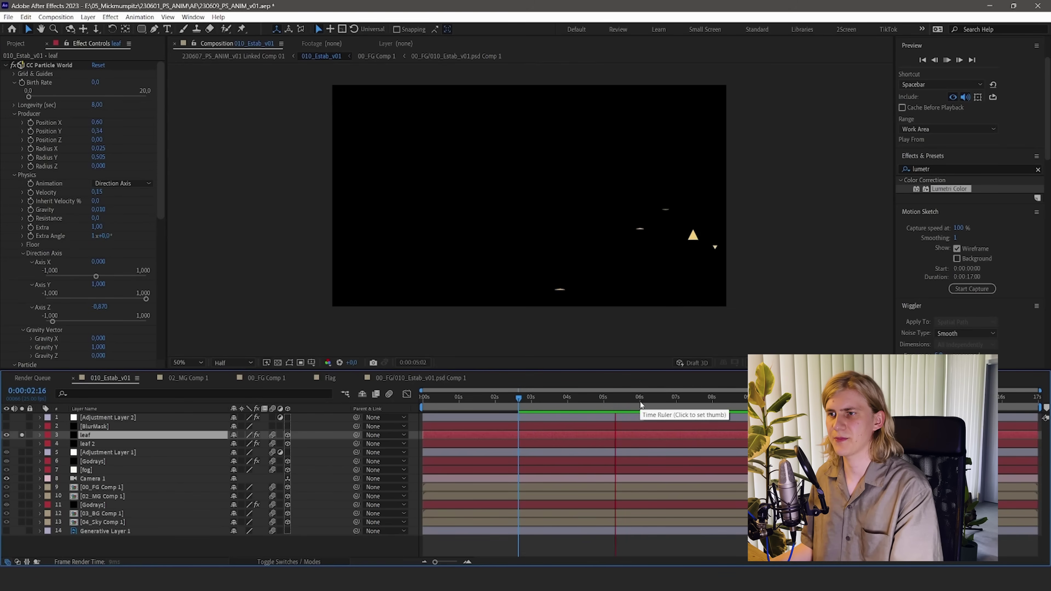
pyautogui.press('space')
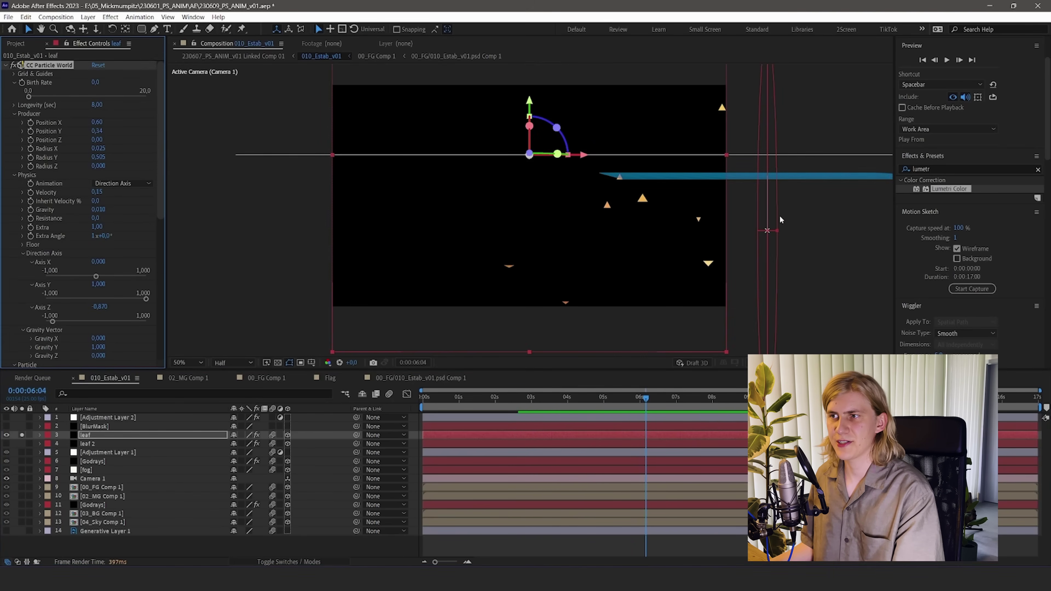
pyautogui.click(120, 183)
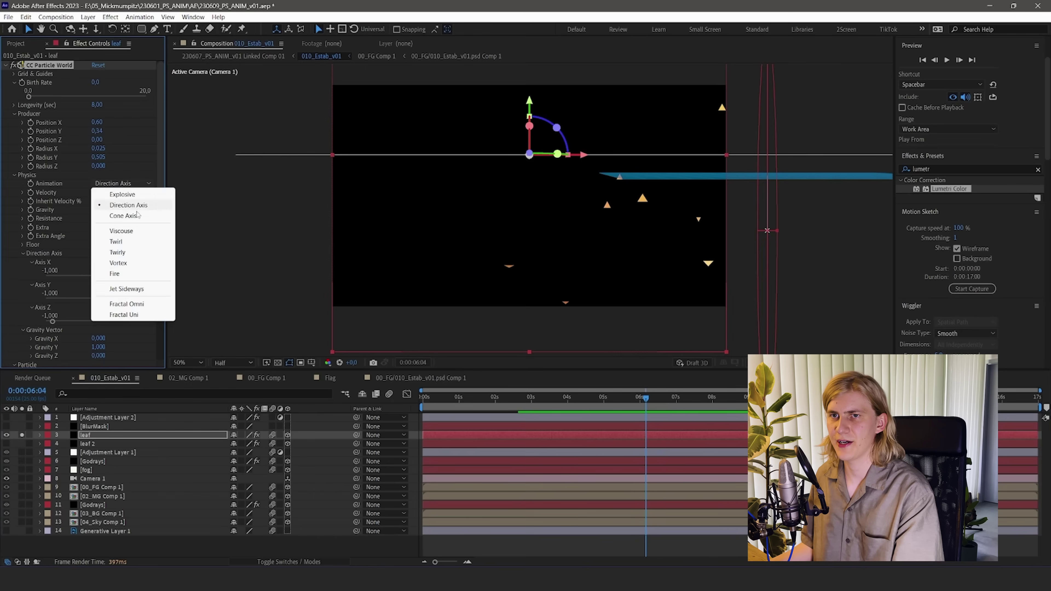
pyautogui.click(569, 402)
pyautogui.press('space')
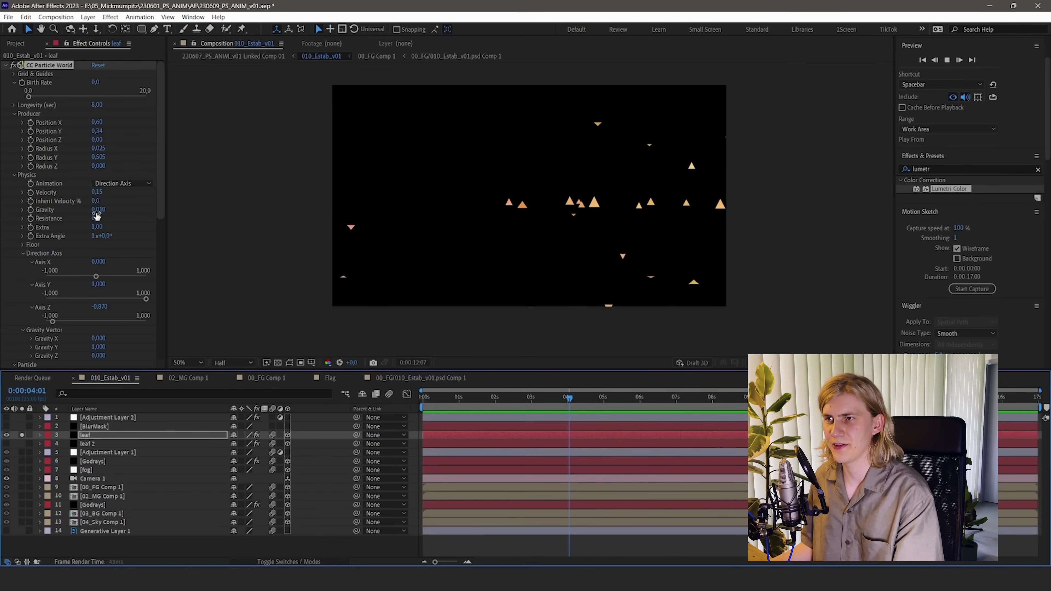
pyautogui.press('space')
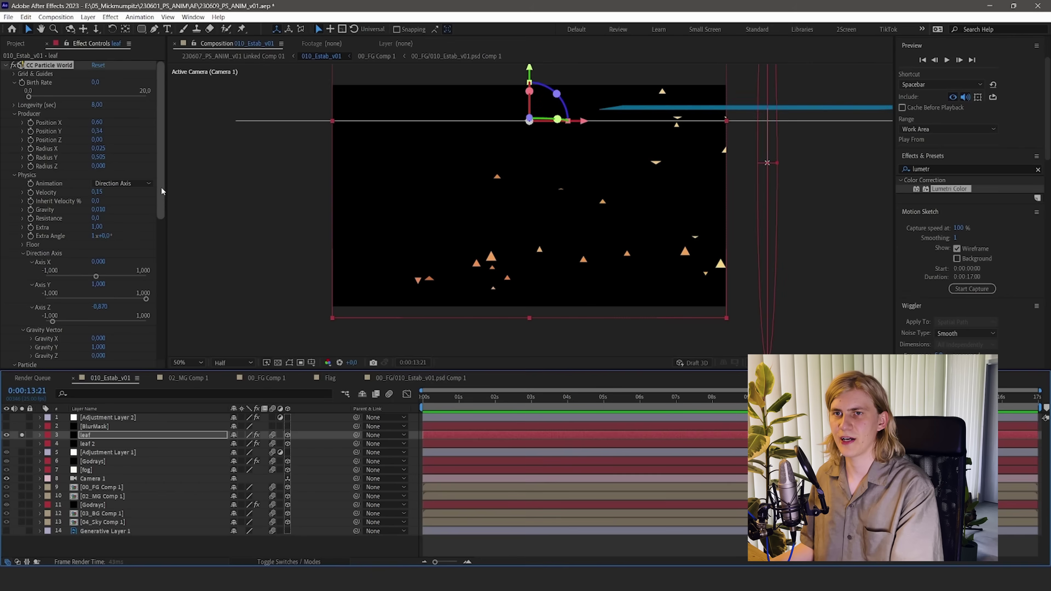
# Review the TriPolygon particle settings, enable Roughen Edges on the leaf layer, and preview the rounded particles.
pyautogui.moveTo(161, 186); pyautogui.dragTo(163, 252)
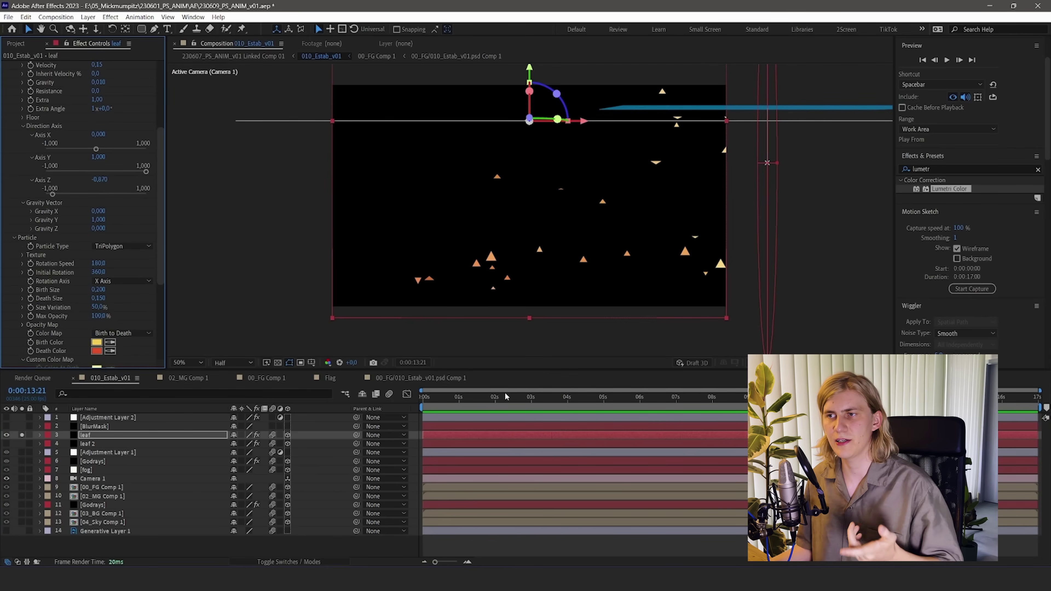
pyautogui.scroll(-5, 11, 350)
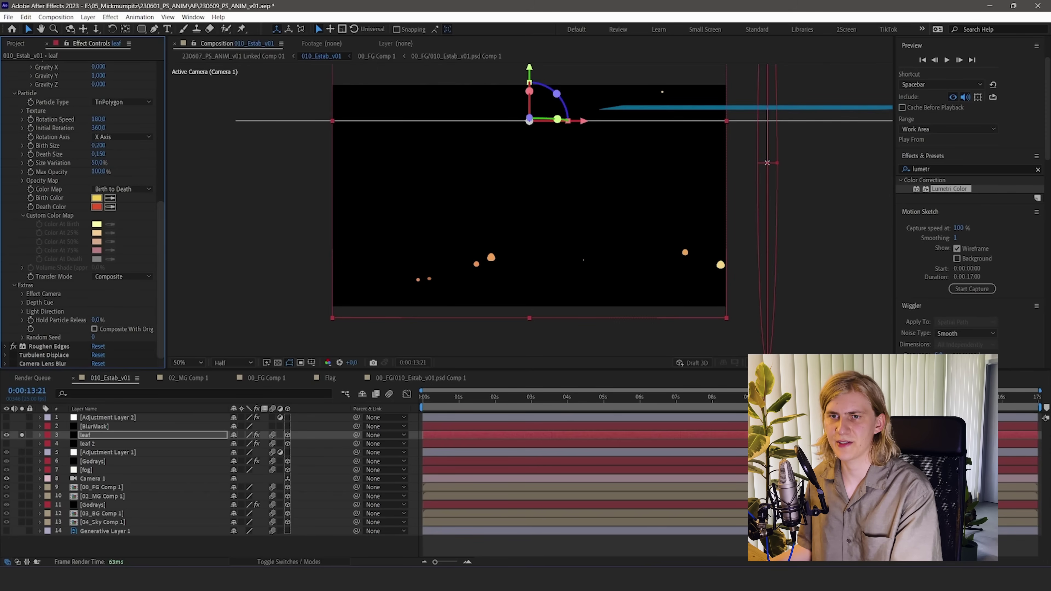
pyautogui.press('space')
pyautogui.moveTo(739, 404)
pyautogui.mouseDown()
pyautogui.moveTo(708, 400)
pyautogui.moveTo(754, 400)
pyautogui.mouseUp()
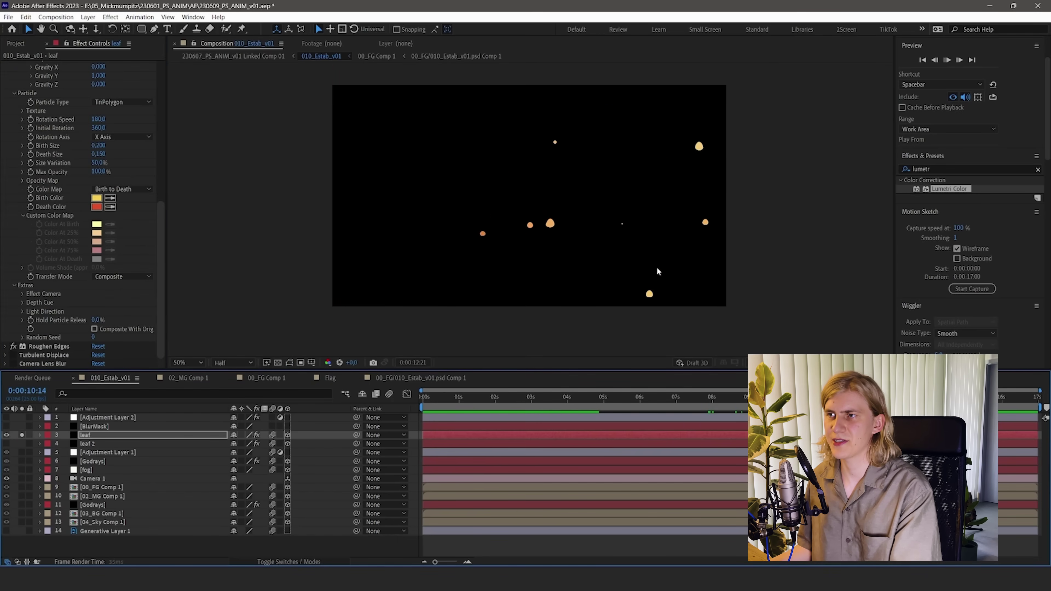
pyautogui.press('space')
# Enable Turbulent Displace on the leaf layer and preview the distorted leaf particles.
pyautogui.click(13, 355)
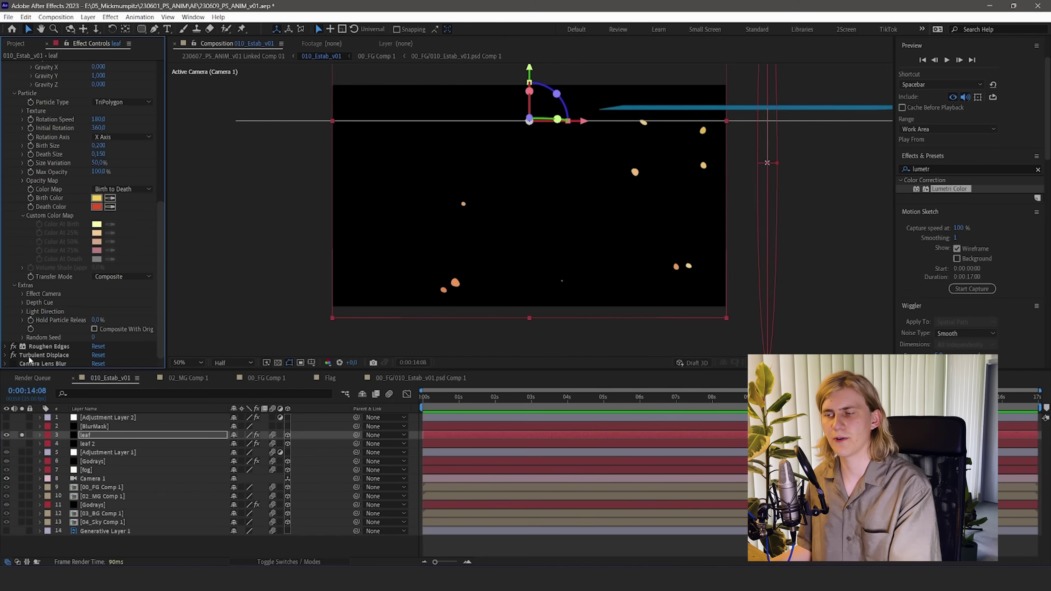
pyautogui.moveTo(628, 398); pyautogui.dragTo(652, 398)
pyautogui.press('space')
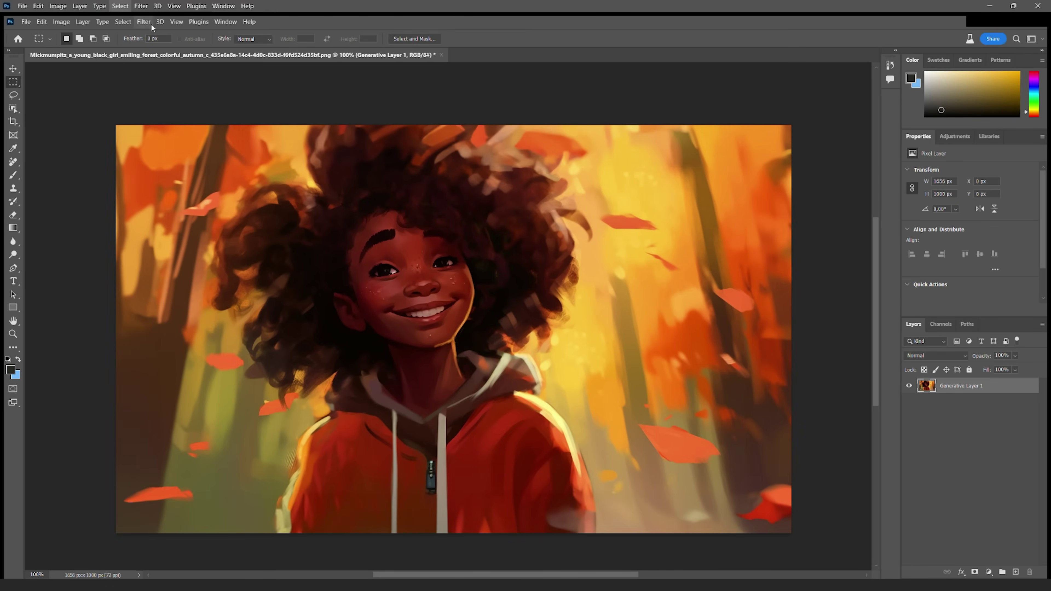
# Switch to Photoshop, duplicate the portrait layer, lasso around the girl, and replace her with a generated forest background.
pyautogui.hotkey('ctrl', 'j')
pyautogui.press('l')
pyautogui.moveTo(601, 531); pyautogui.dragTo(563, 168)
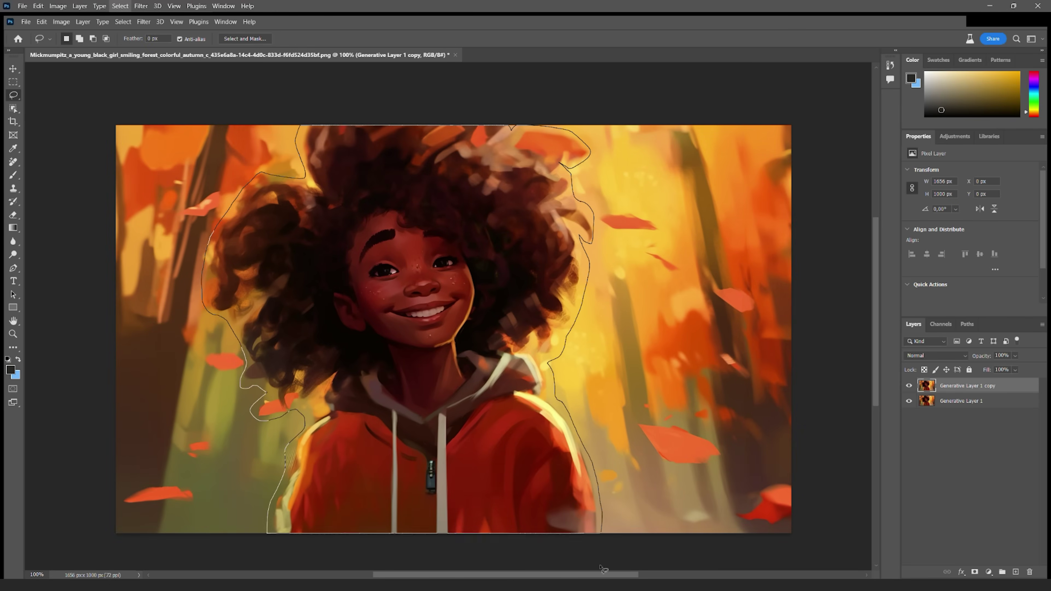
pyautogui.moveTo(604, 569); pyautogui.dragTo(600, 534)
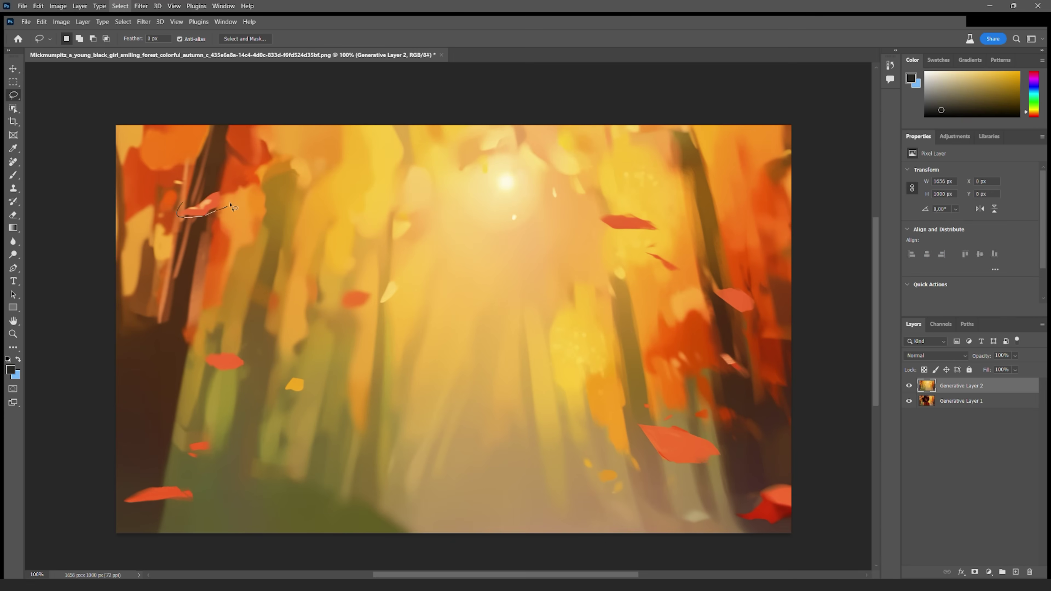
pyautogui.moveTo(695, 430); pyautogui.dragTo(708, 426)
pyautogui.moveTo(708, 426); pyautogui.dragTo(699, 430)
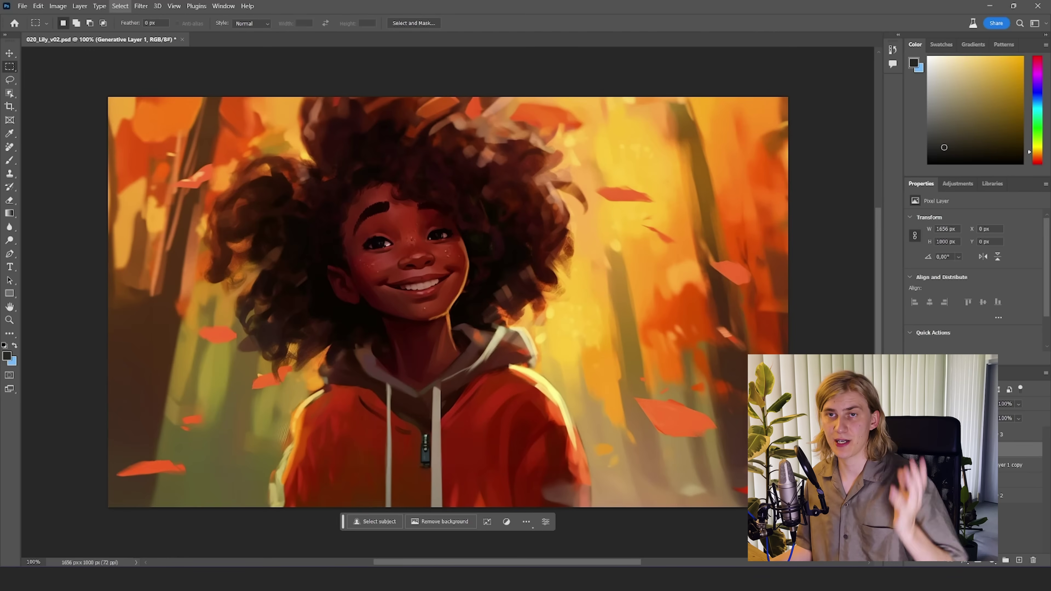
# Select the subject in 020_Lily_v02.psd, open the selection in Select and Mask, and brush over the hair with Refine Edge.
pyautogui.click(375, 521)
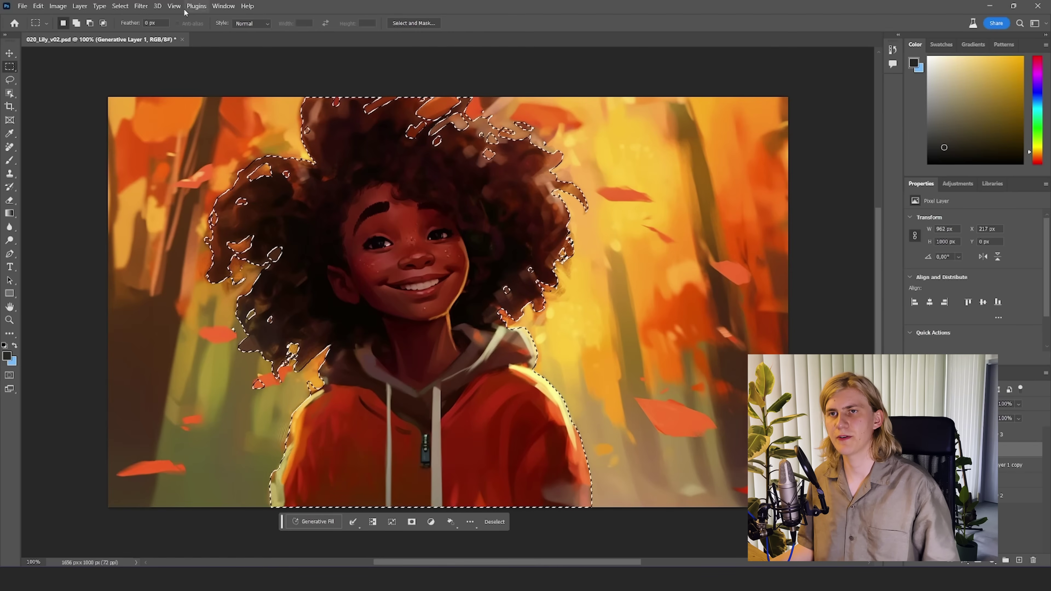
pyautogui.click(120, 6)
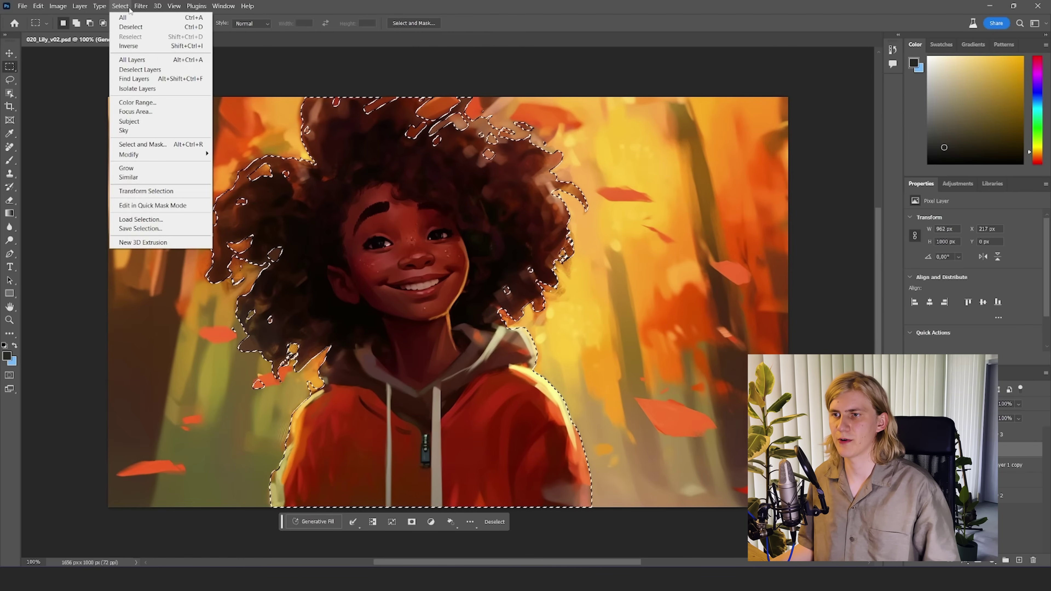
pyautogui.click(142, 143)
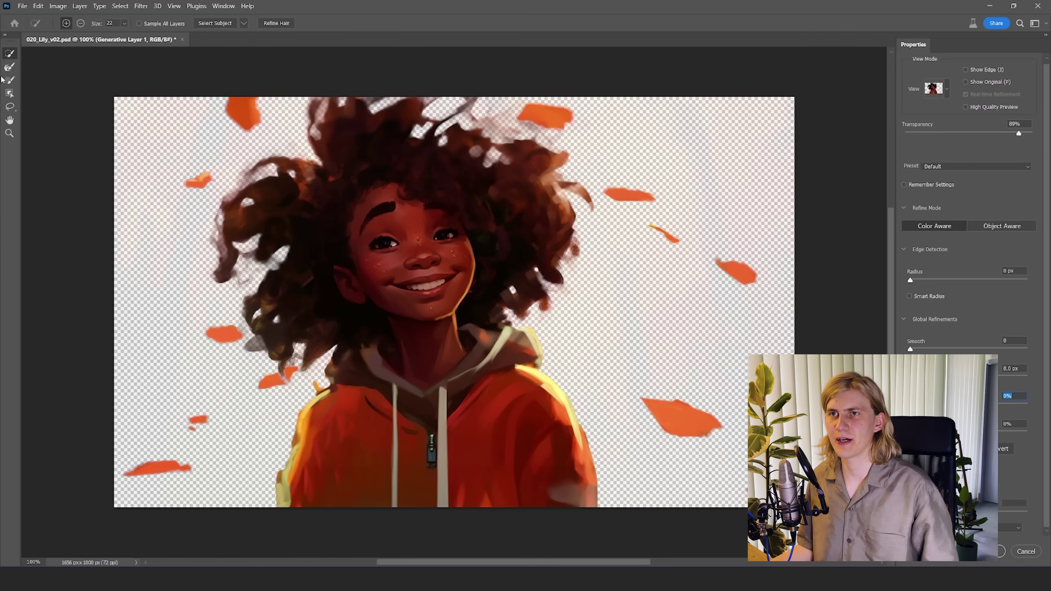
pyautogui.click(10, 68)
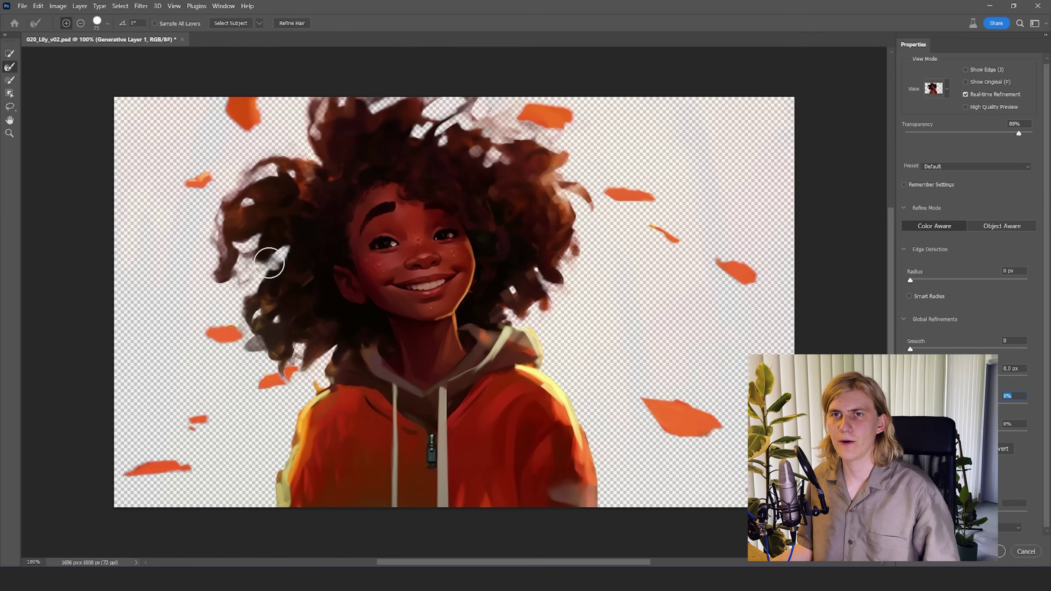
pyautogui.moveTo(238, 235); pyautogui.dragTo(251, 238)
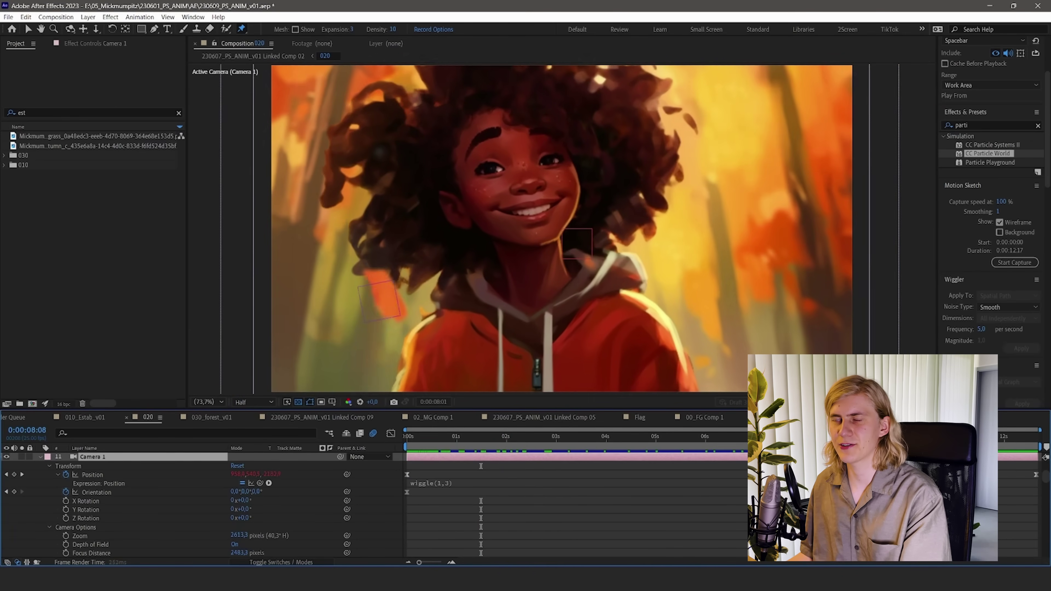
# Switch to After Effects and preview the camera motion in composition 020 with the wiggle expression on Camera 1's Position.
pyautogui.moveTo(948, 476); pyautogui.dragTo(502, 476)
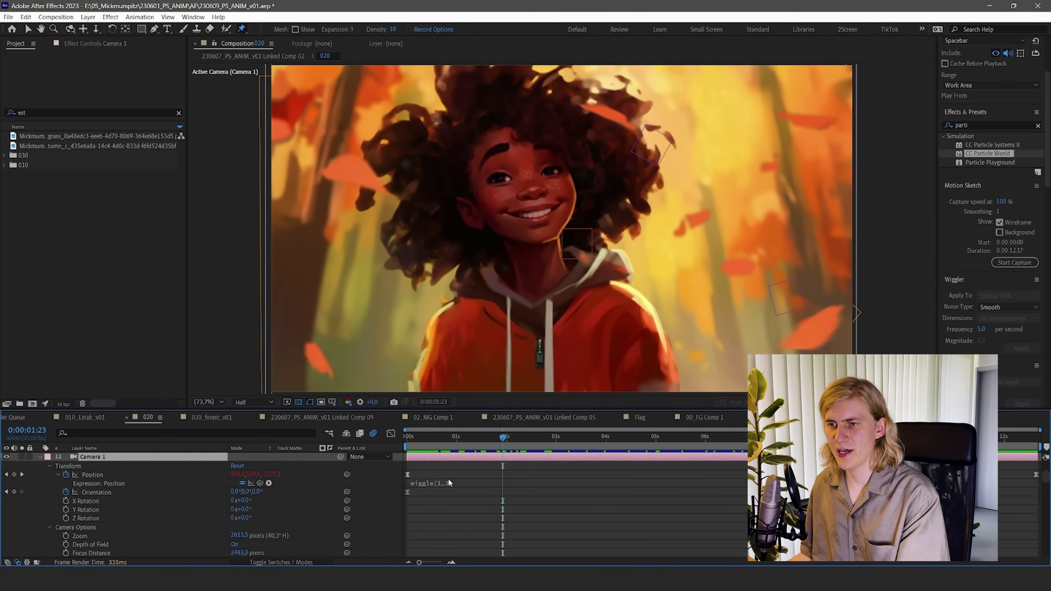
pyautogui.press('space')
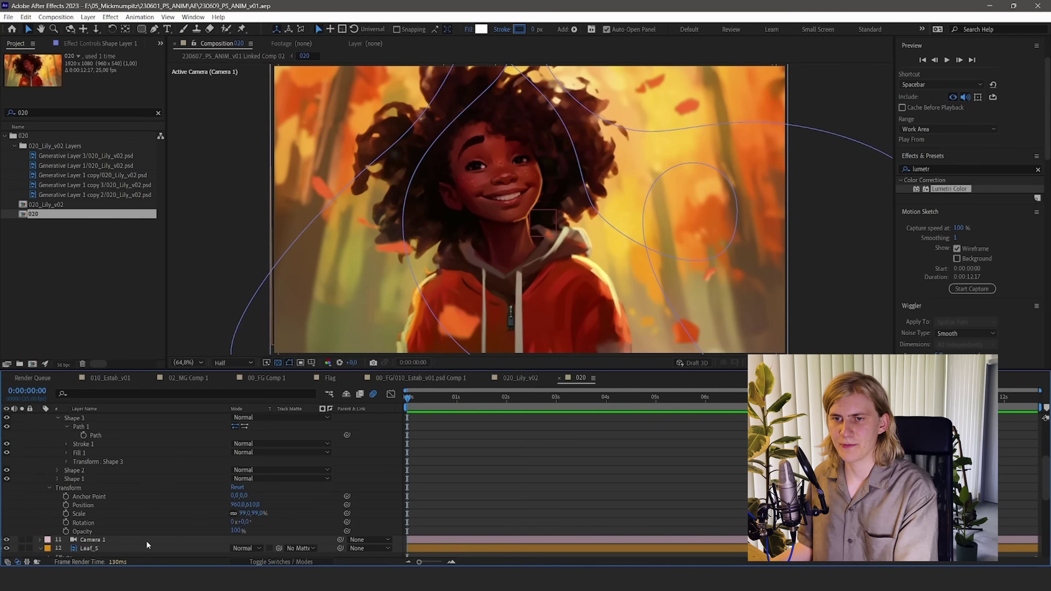
# Solo the Leaf_5 layer in composition 020 and preview its falling leaves.
pyautogui.click(112, 548)
pyautogui.scroll(-2, 111, 547)
pyautogui.press('space')
pyautogui.click(21, 496)
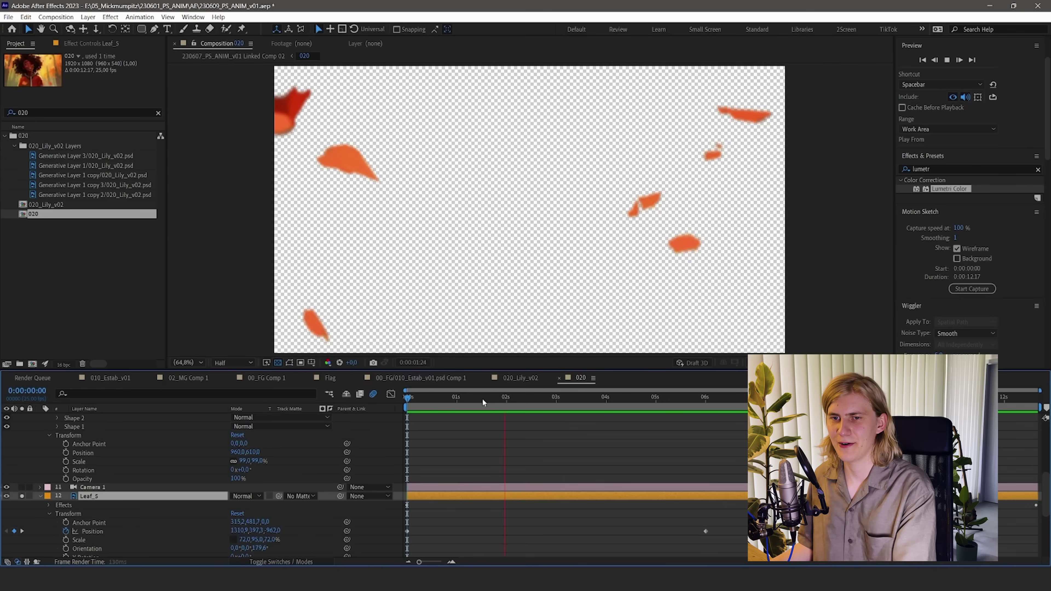
pyautogui.press('space')
pyautogui.press('space')
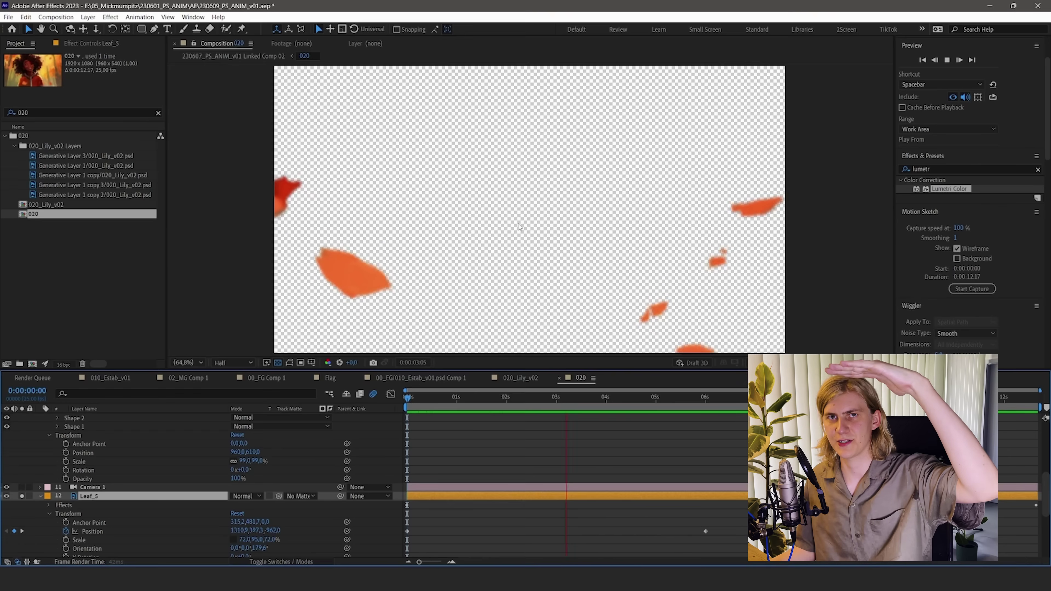
pyautogui.press('space')
# Compare the Leaf_5 animation with its Turbulent Displace effect disabled and enabled again.
pyautogui.click(94, 44)
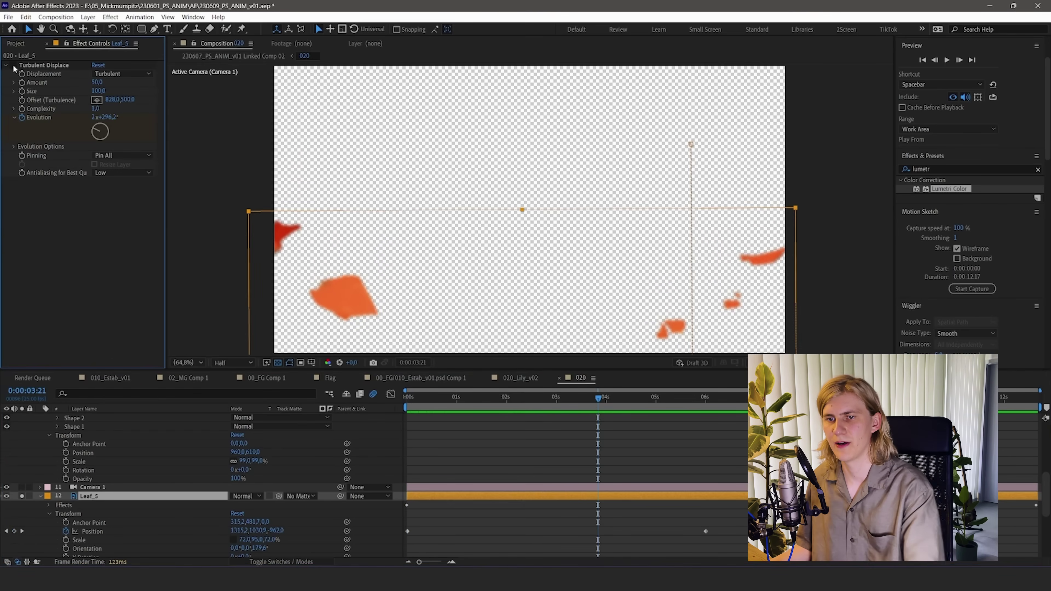
pyautogui.press('space')
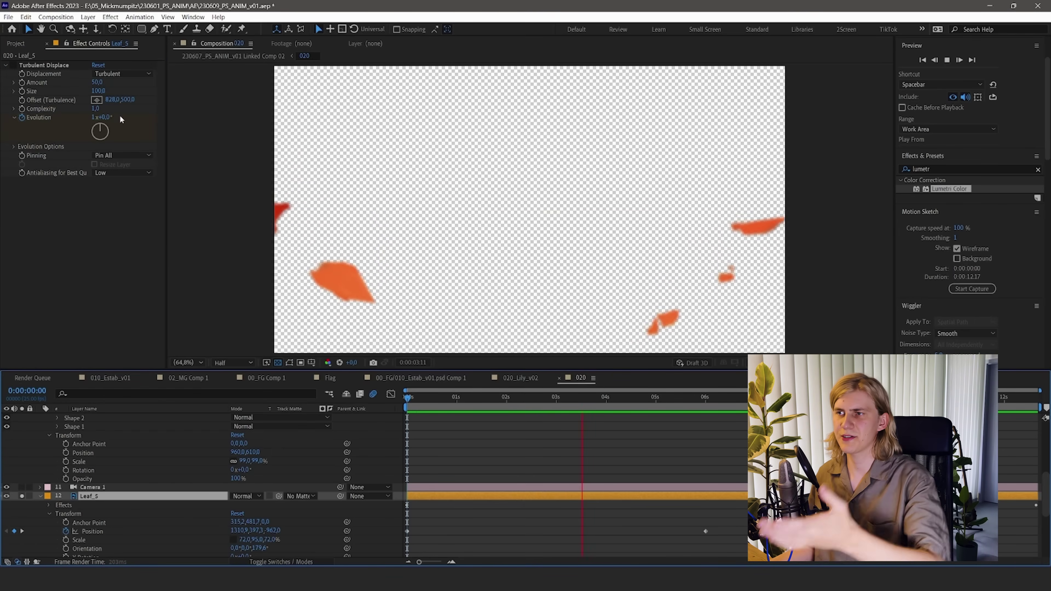
pyautogui.click(14, 64)
pyautogui.press('space')
pyautogui.press('space')
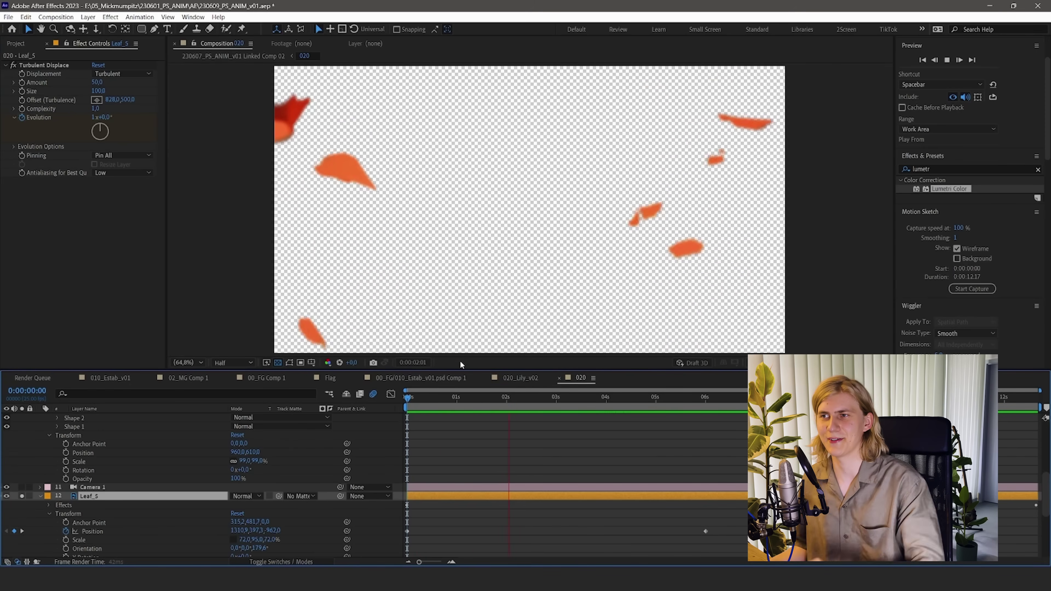
# Turn off the solo on Leaf_5 and preview the leaves falling around the girl in the full scene.
pyautogui.click(23, 497)
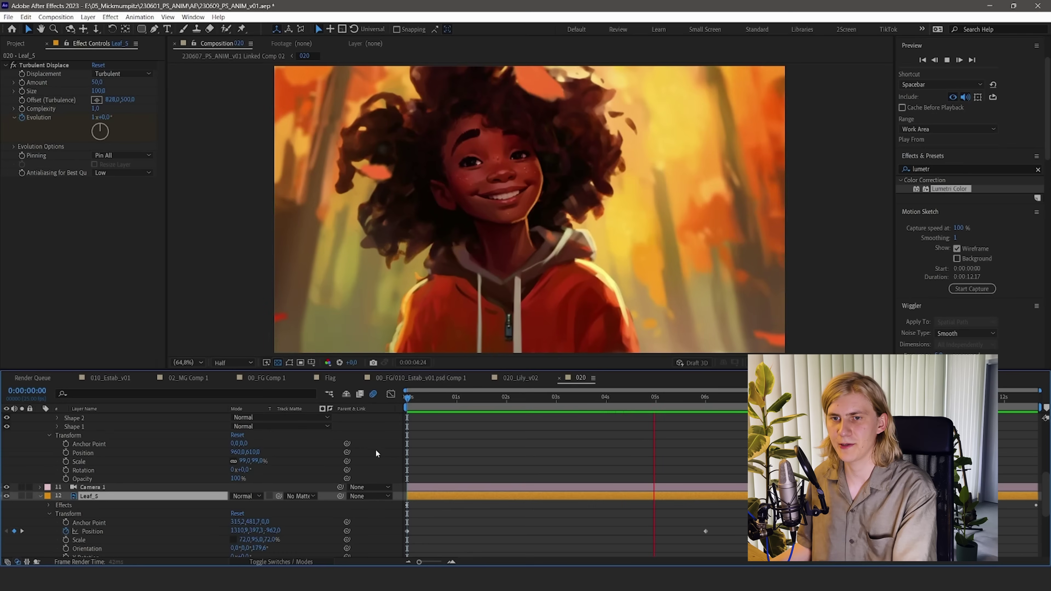
pyautogui.press('space')
pyautogui.moveTo(472, 398); pyautogui.dragTo(615, 396)
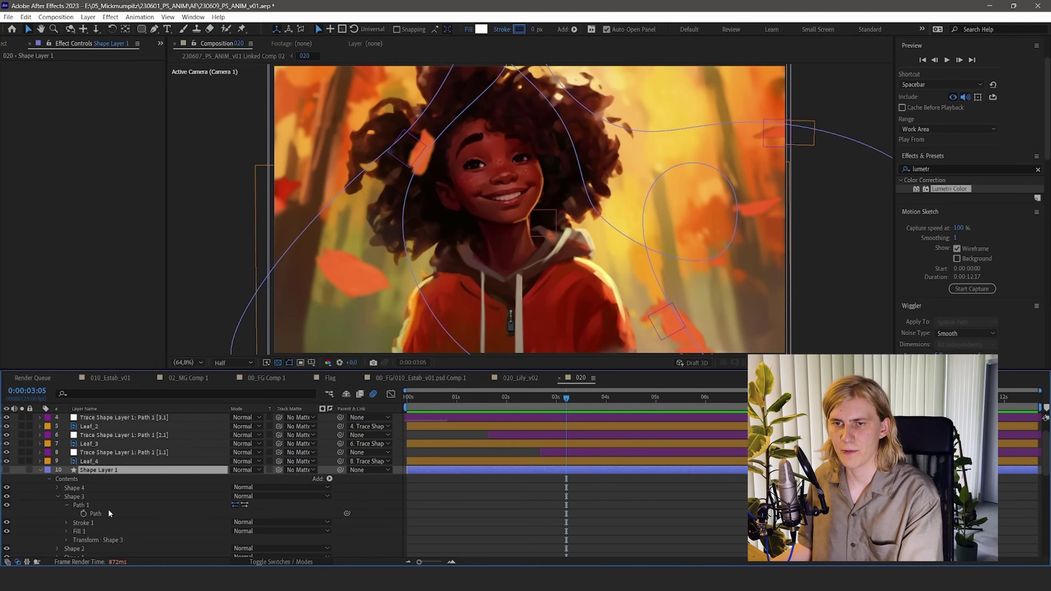
# Select Shape 3's path on Shape Layer 1, locate the Create Nulls From Paths script, and inspect Leaf_4's Trace Path null.
pyautogui.scroll(-1, 68, 500)
pyautogui.click(94, 488)
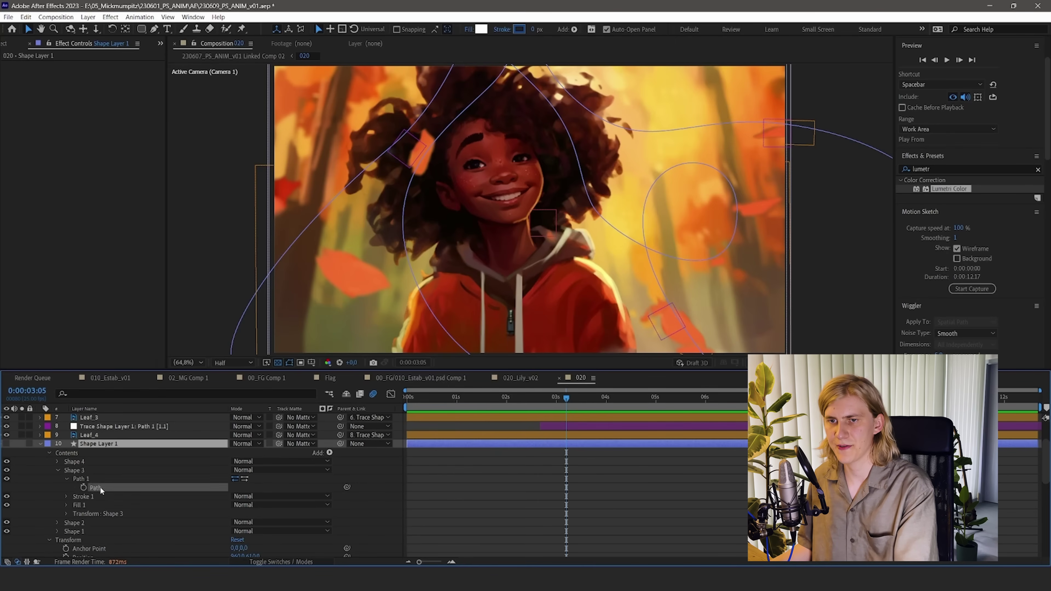
pyautogui.click(193, 17)
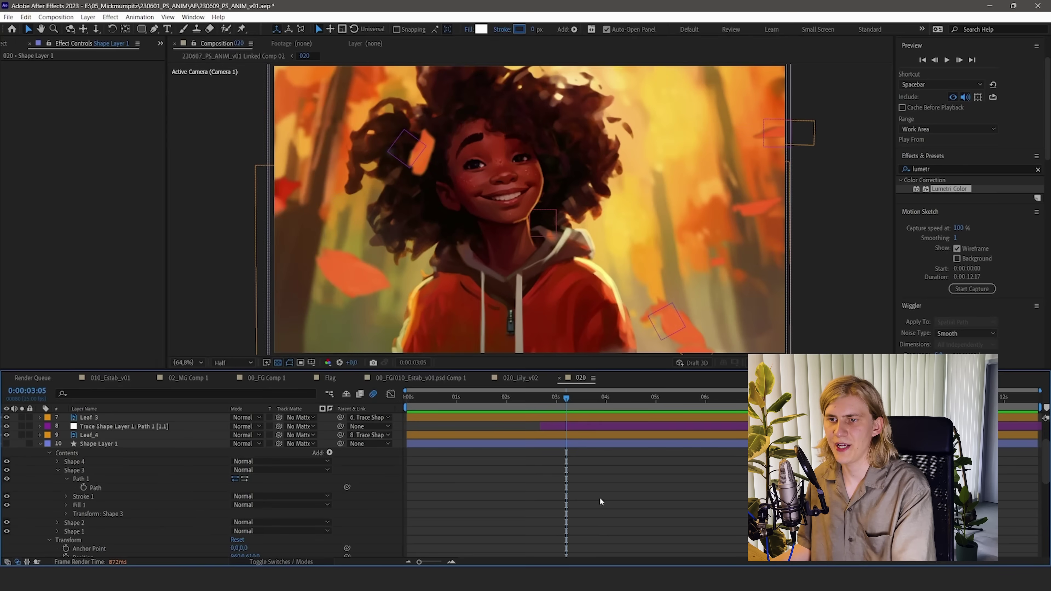
pyautogui.click(566, 425)
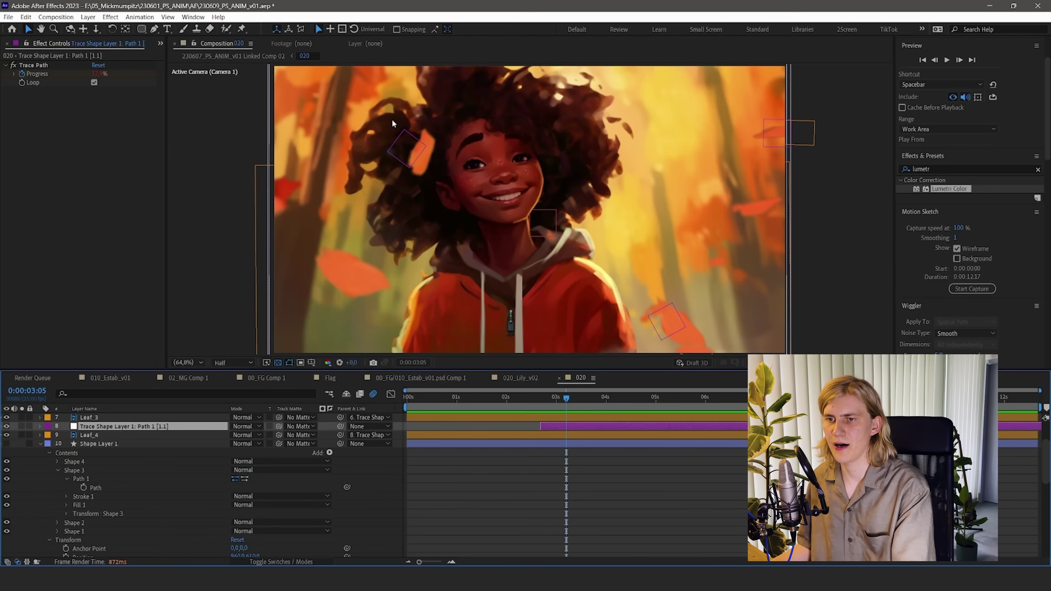
# Select the girl's layer, Generative Layer 1 copy, and view its Puppet effect.
pyautogui.click(402, 134)
pyautogui.scroll(1, 565, 356)
pyautogui.scroll(-3, 563, 309)
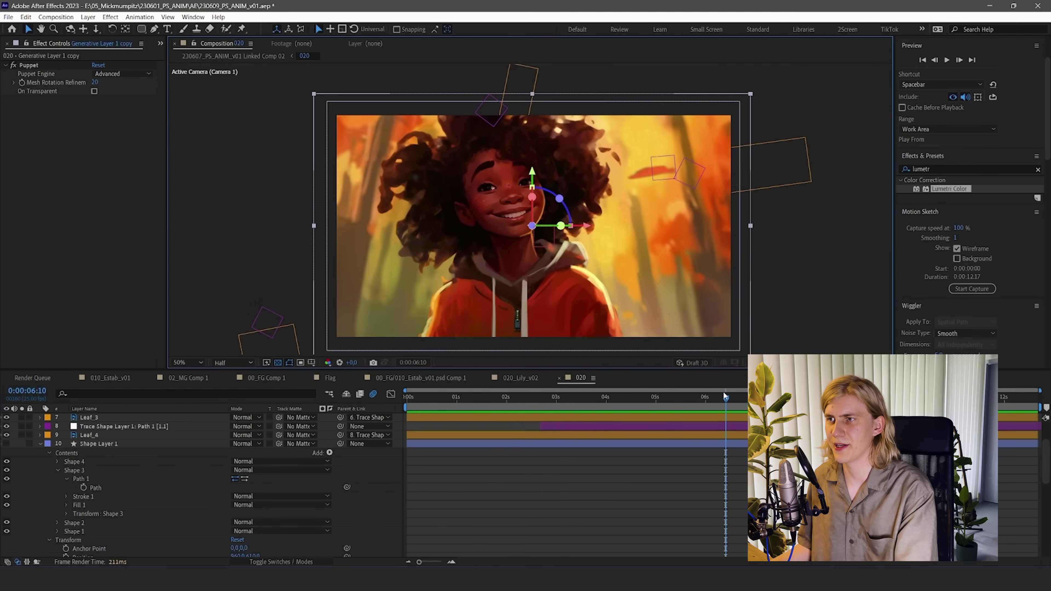
# Select the Godrays layer and examine its Corner Pin effect and the corner handles around the frame.
pyautogui.click(726, 395)
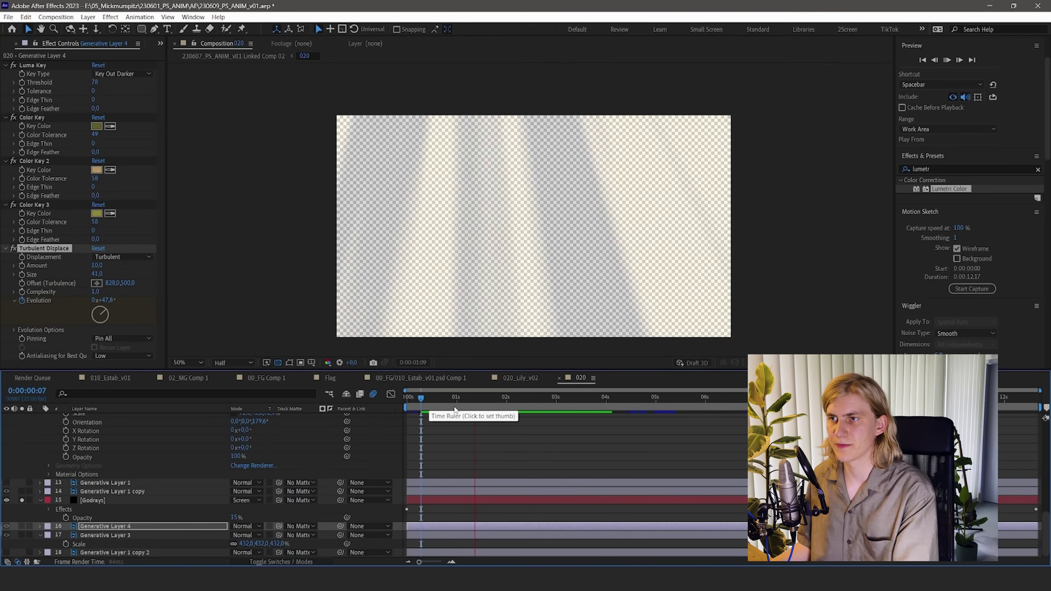
pyautogui.click(137, 500)
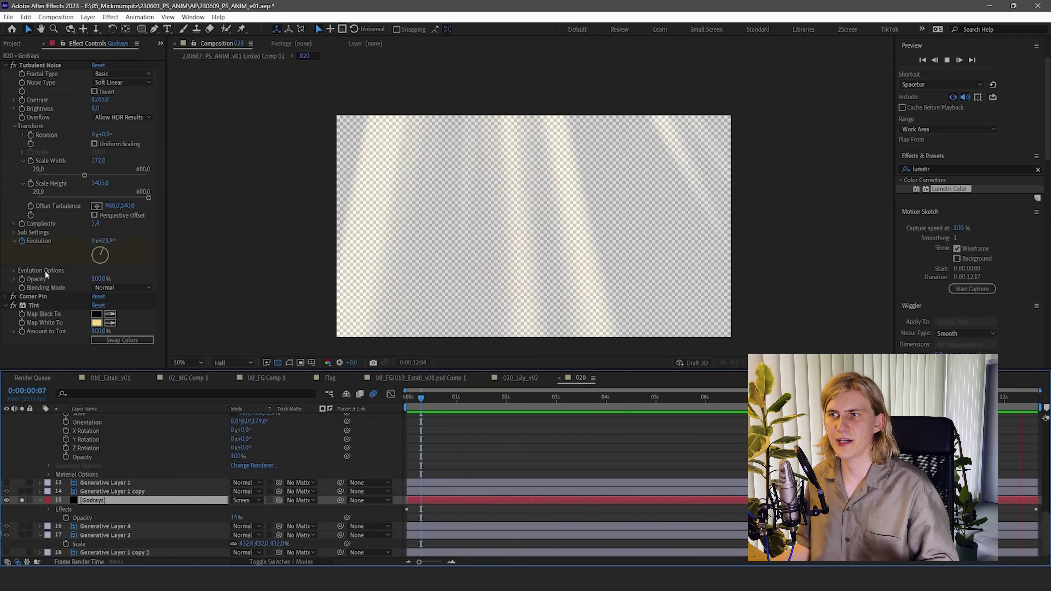
pyautogui.click(34, 296)
pyautogui.scroll(-2, 550, 175)
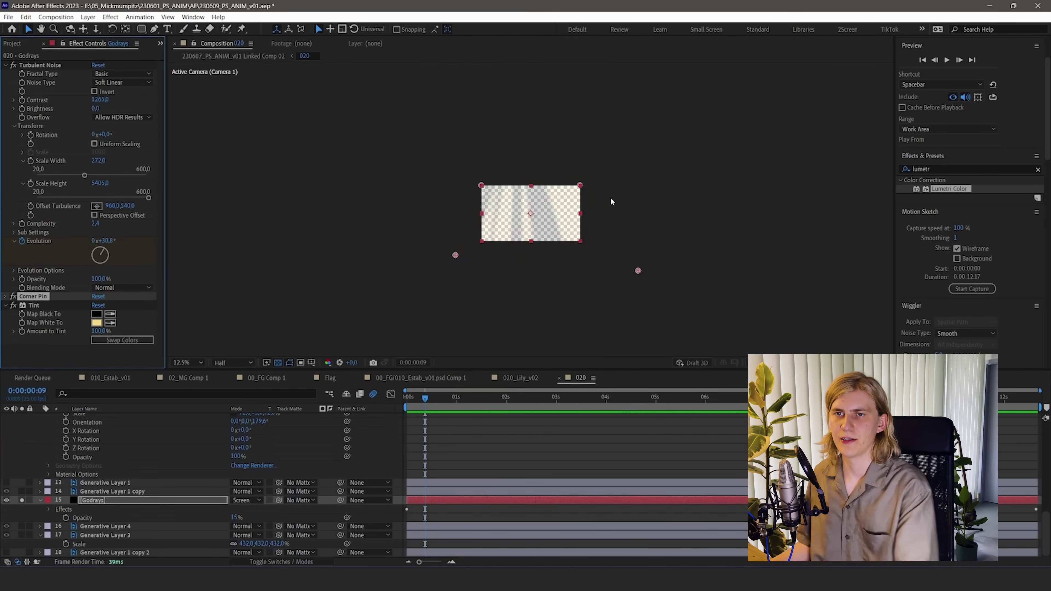
pyautogui.press('.')
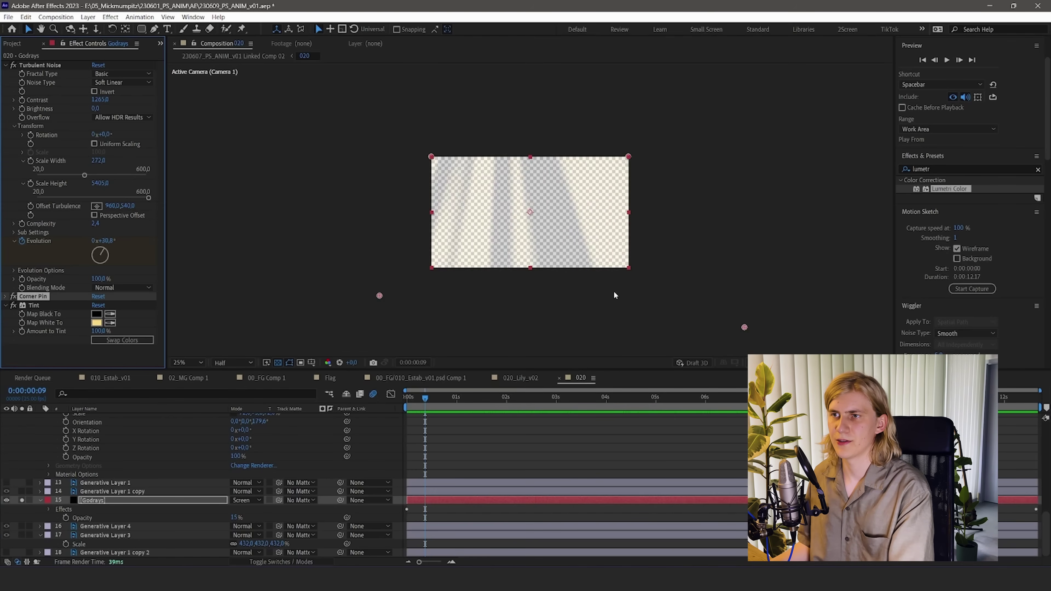
# Preview the soloed Godrays animation from the first frame.
pyautogui.click(408, 398)
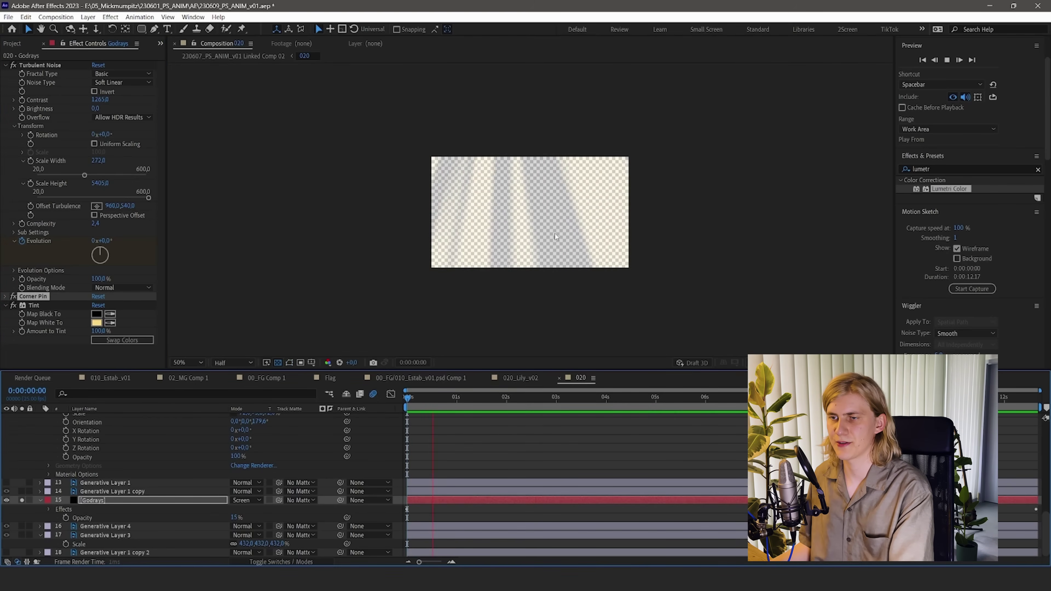
pyautogui.press('.')
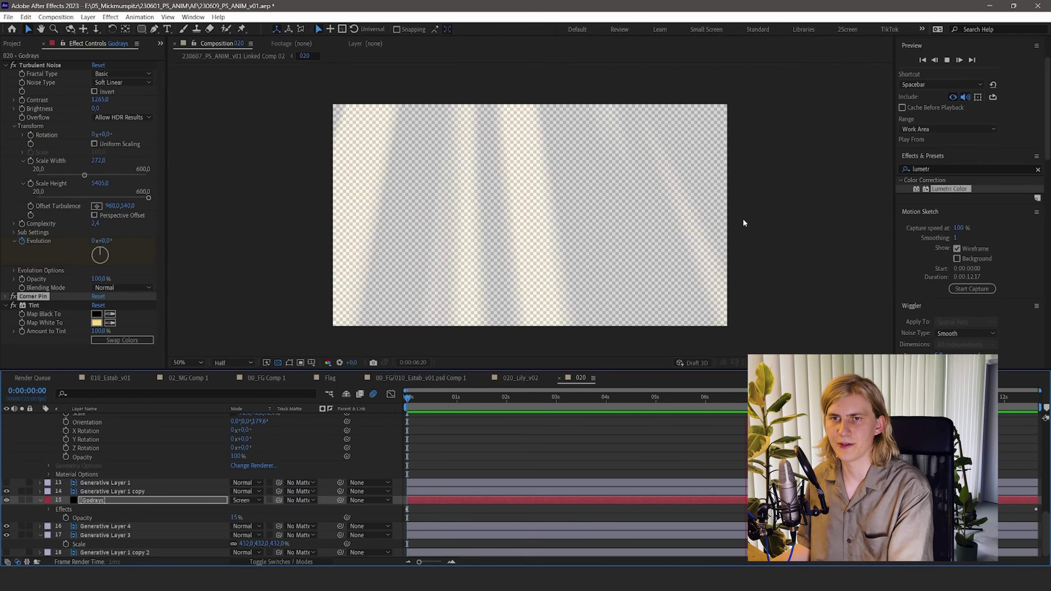
pyautogui.press('space')
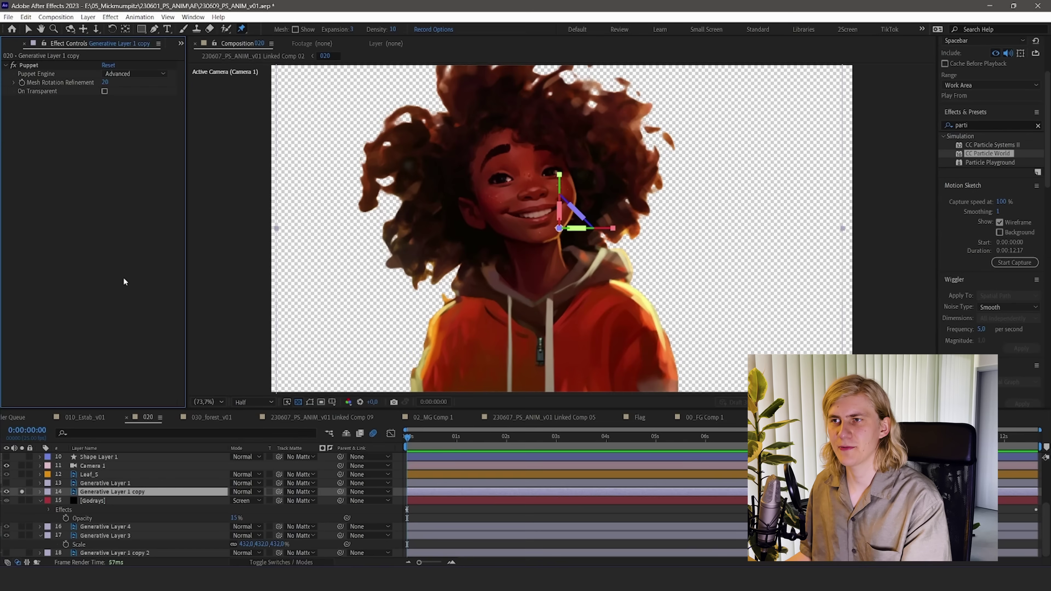
# Show the Puppet pins on Generative Layer 1 copy and try shifting two pins in the girl's hair.
pyautogui.click(33, 65)
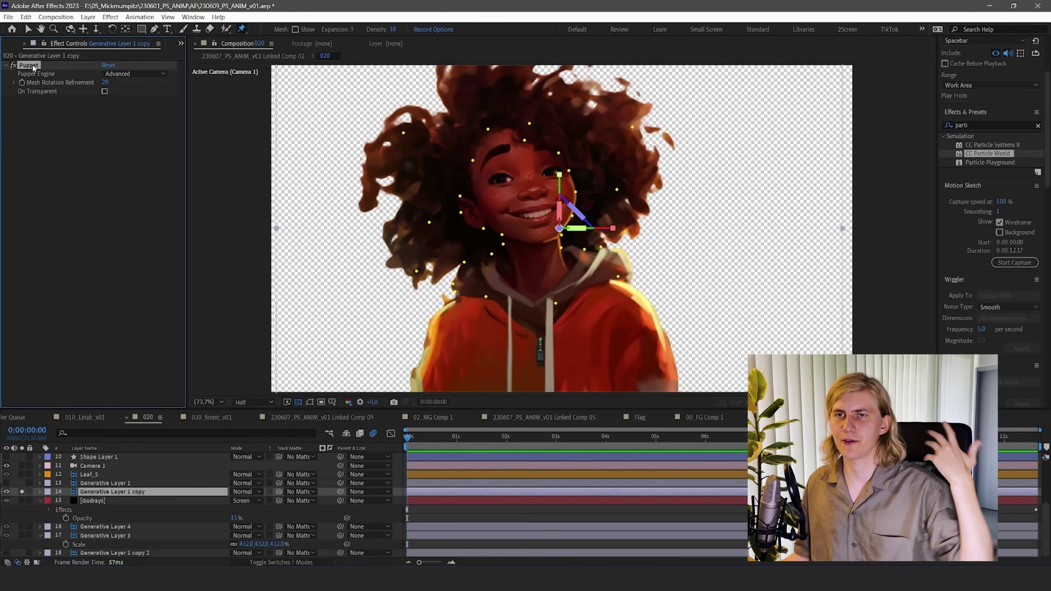
pyautogui.scroll(2, 525, 182)
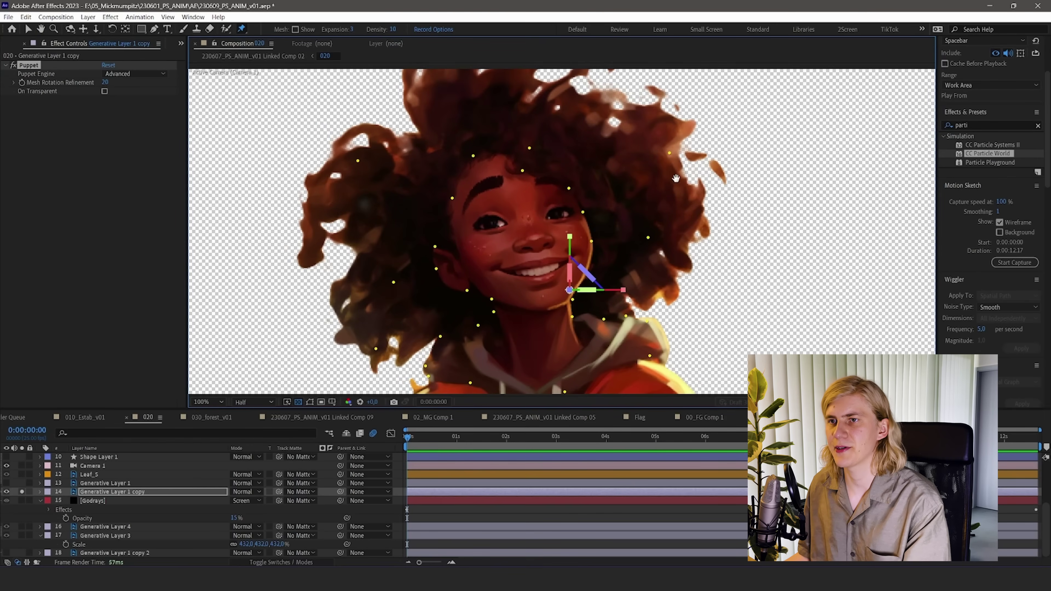
pyautogui.moveTo(676, 178); pyautogui.dragTo(676, 211)
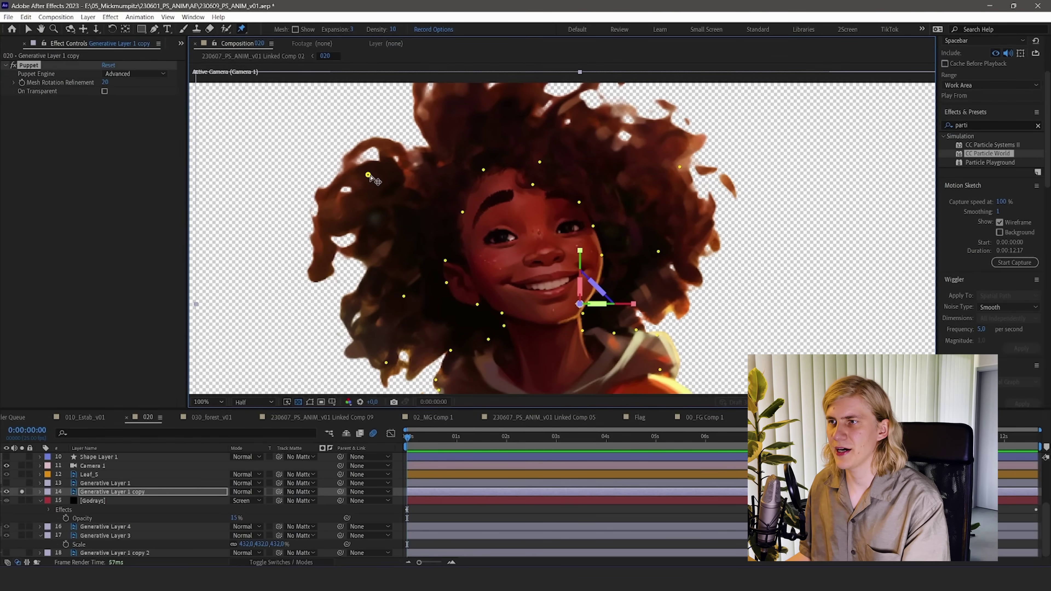
pyautogui.moveTo(358, 195)
pyautogui.mouseDown()
pyautogui.moveTo(367, 182)
pyautogui.moveTo(348, 169)
pyautogui.moveTo(366, 178)
pyautogui.mouseUp()
pyautogui.moveTo(405, 298); pyautogui.dragTo(385, 285)
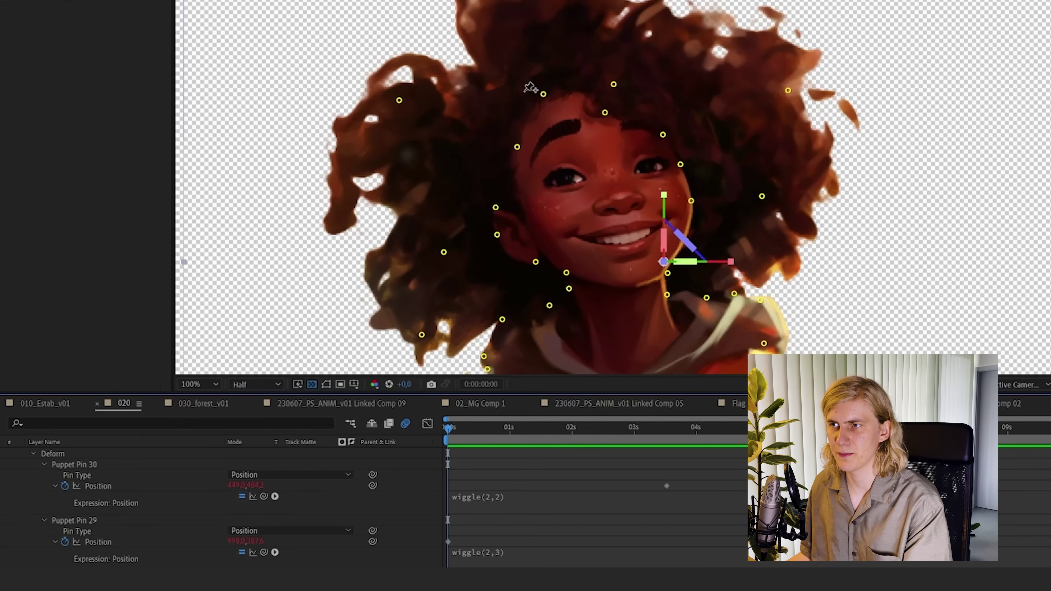
# Try nudging an outer hair pin slightly, undo that move, and preview the hair's wiggle animation.
pyautogui.moveTo(399, 102); pyautogui.dragTo(402, 105)
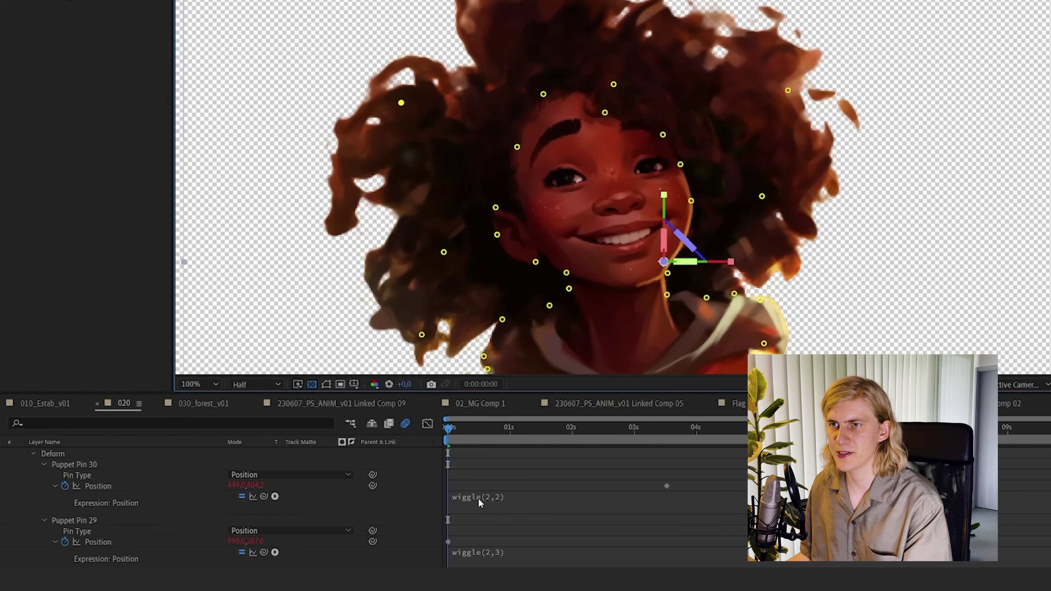
pyautogui.hotkey('ctrl', 'z')
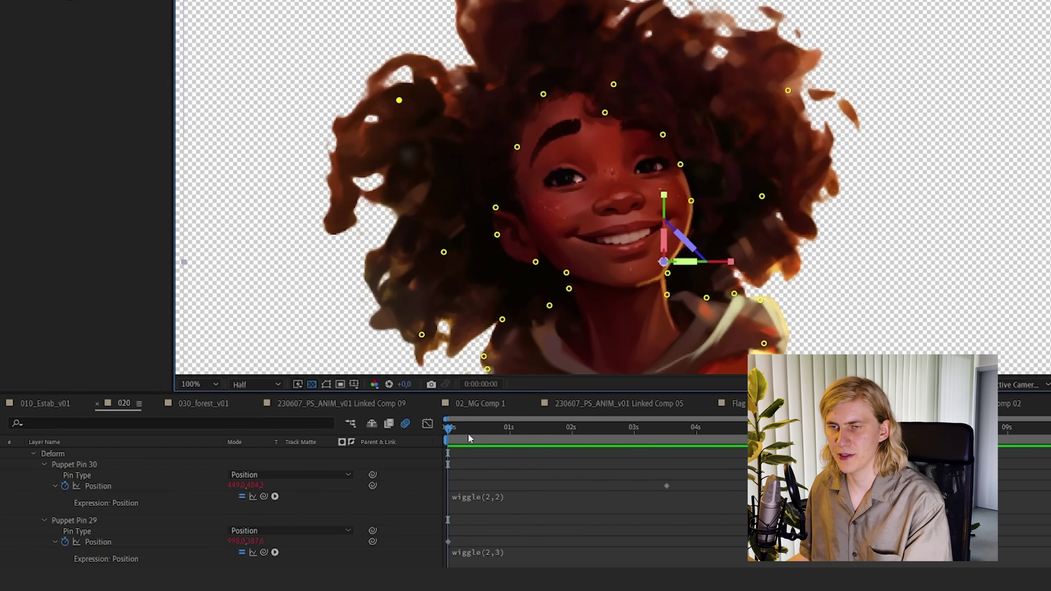
pyautogui.press('space')
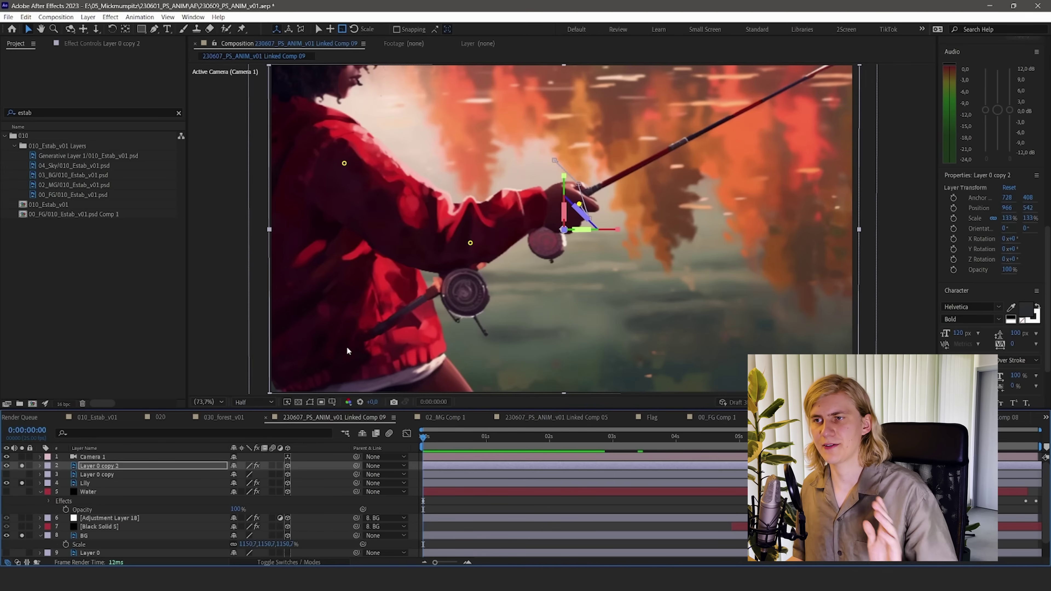
# Switch to Photoshop, lasso the leaves floating on the water in the fishing image, and remove them with Generative Fill.
pyautogui.click(21, 467)
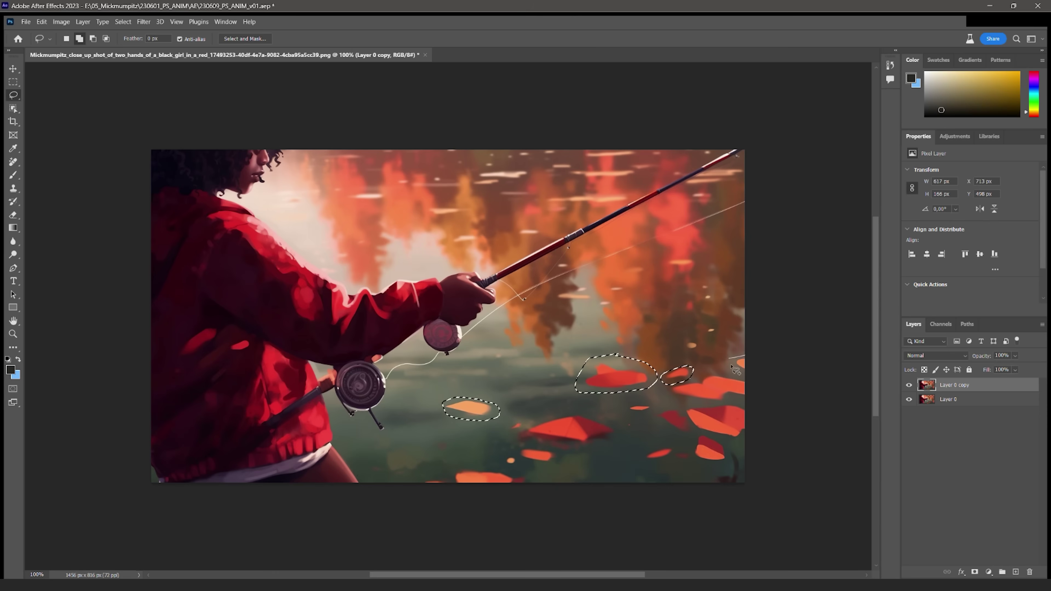
pyautogui.moveTo(650, 464); pyautogui.dragTo(678, 407)
pyautogui.click(641, 500)
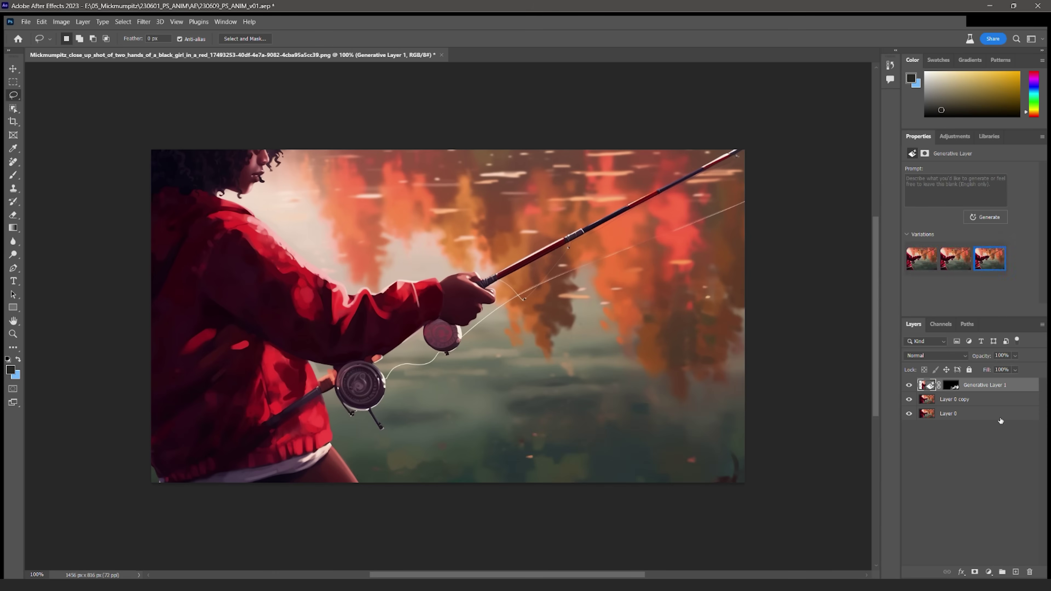
# Lasso the girl with her fishing rod and line, remove them with Generative Fill, and set Layer 0 to Difference over the BG layer.
pyautogui.keyDown('shift'); pyautogui.click(989, 399); pyautogui.keyUp('shift')
pyautogui.moveTo(373, 482)
pyautogui.mouseDown()
pyautogui.moveTo(765, 199)
pyautogui.moveTo(29, 457)
pyautogui.moveTo(368, 495)
pyautogui.mouseUp()
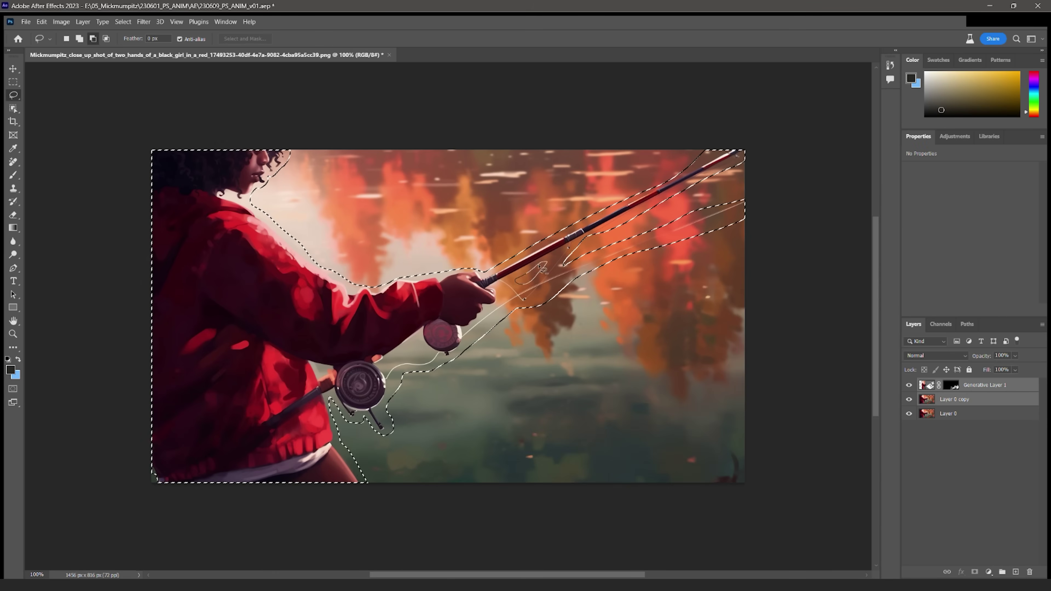
pyautogui.click(506, 501)
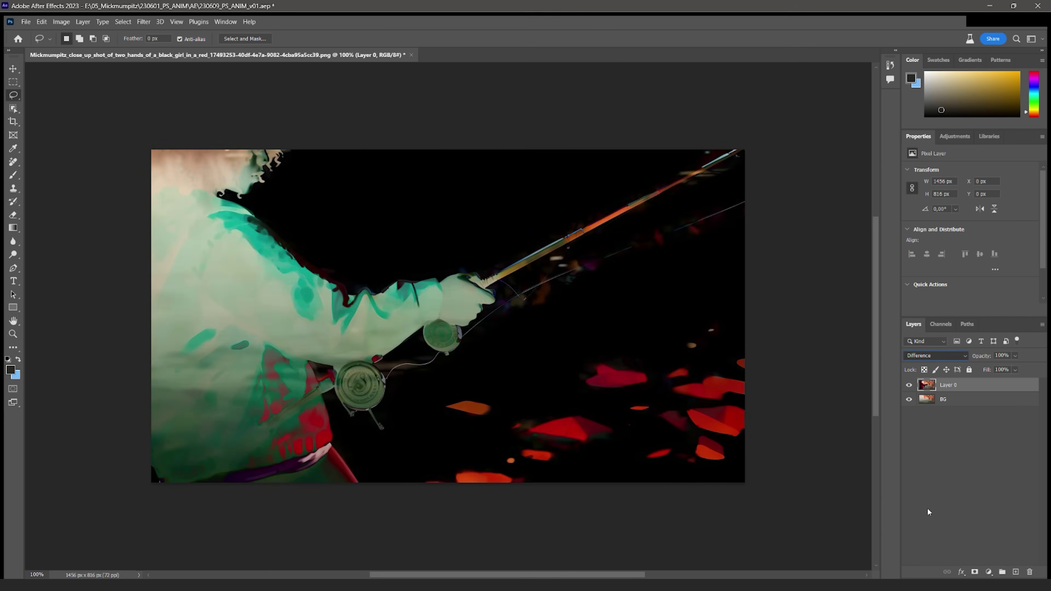
pyautogui.moveTo(304, 366); pyautogui.dragTo(512, 307)
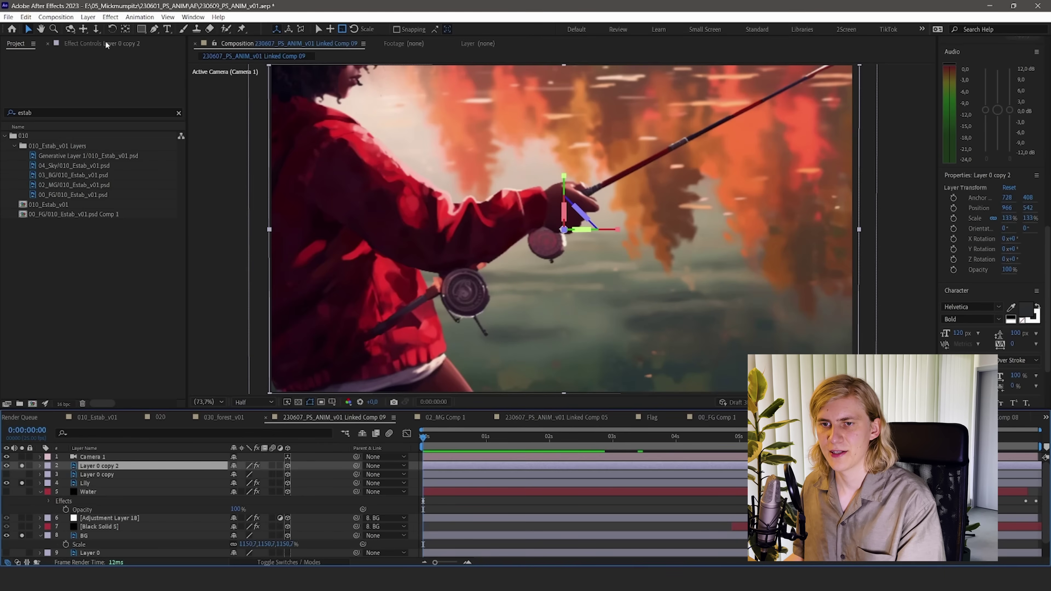
# Switch to After Effects, select the Puppet effect on Layer 0 copy 2, and reposition the pins at the girl's hand and elbow.
pyautogui.press('F3')
pyautogui.moveTo(580, 204)
pyautogui.mouseDown()
pyautogui.moveTo(573, 182)
pyautogui.moveTo(580, 193)
pyautogui.mouseUp()
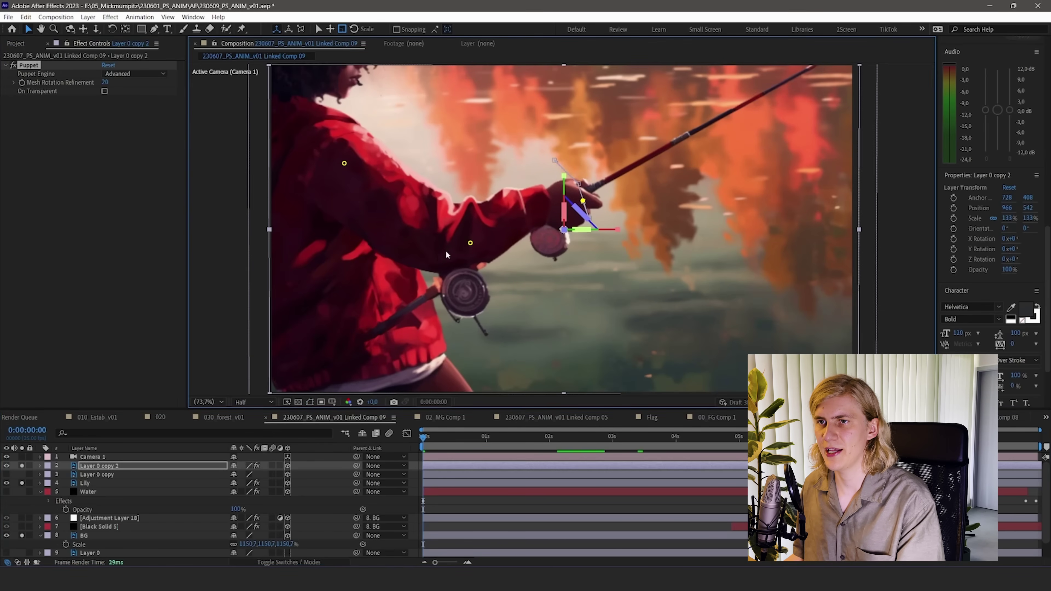
pyautogui.moveTo(471, 244); pyautogui.dragTo(460, 240)
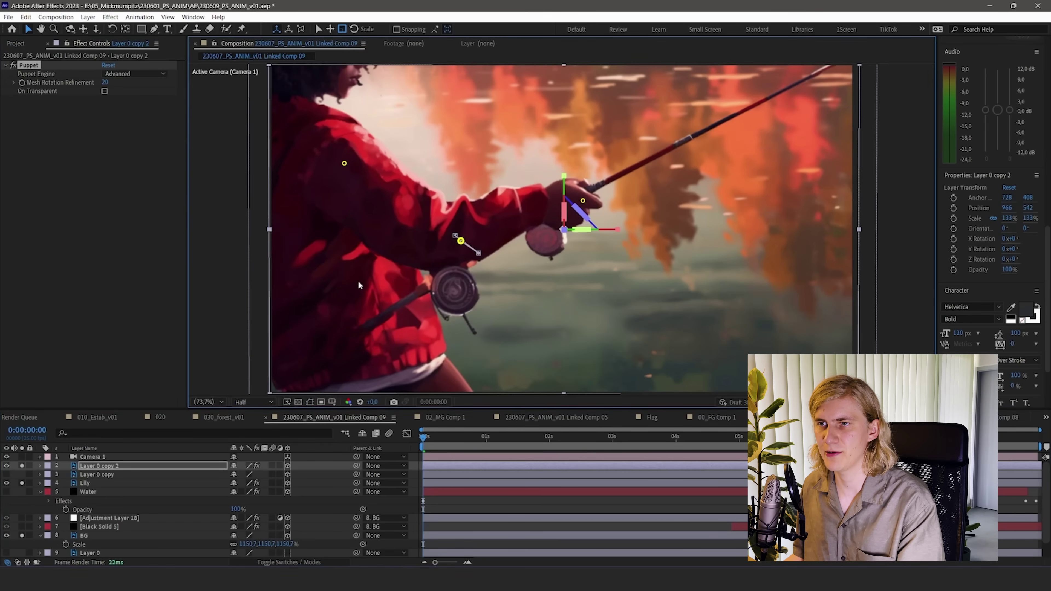